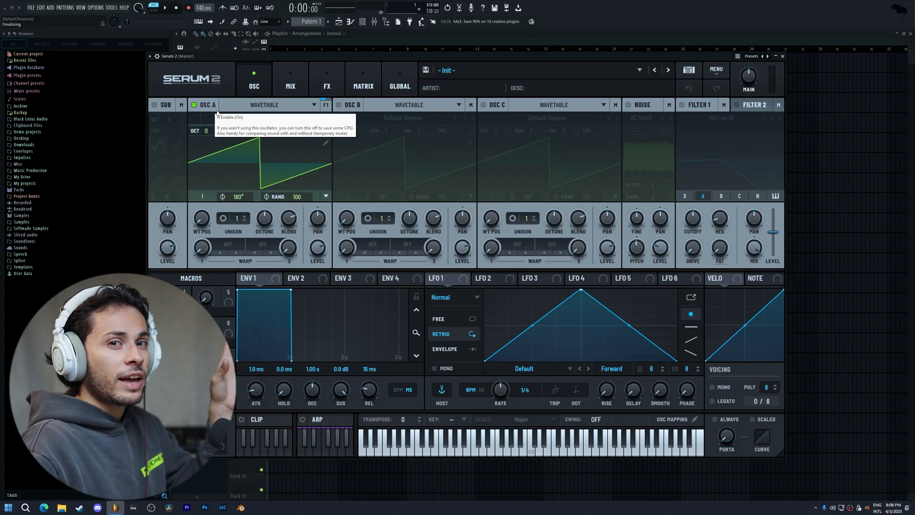
Load the Black Lotus Audio bass preset BS - Angry from the user folder of the S1 presets
click(228, 244)
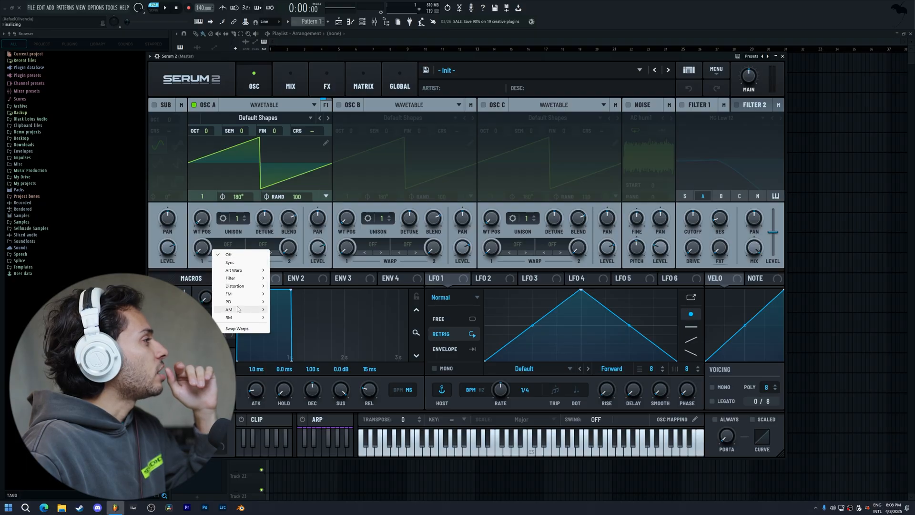
mouse_move(238, 308)
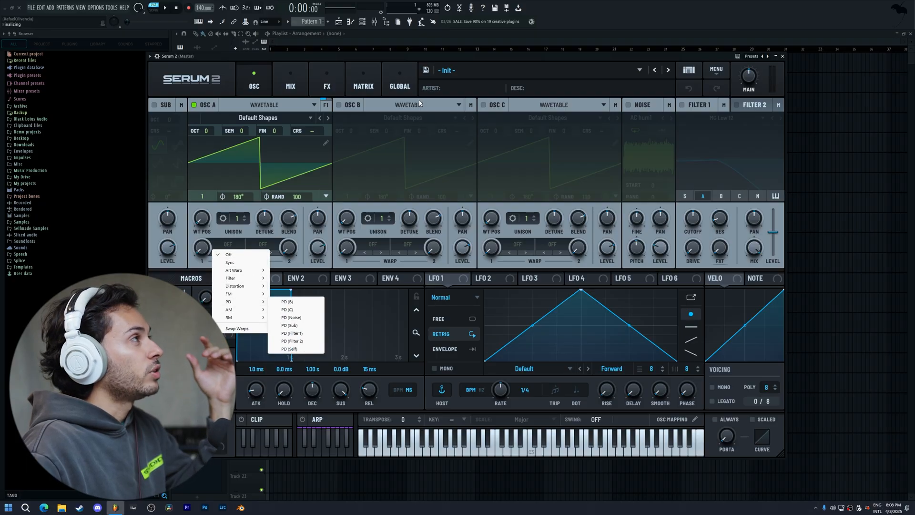
click(458, 64)
mouse_move(462, 101)
mouse_move(519, 101)
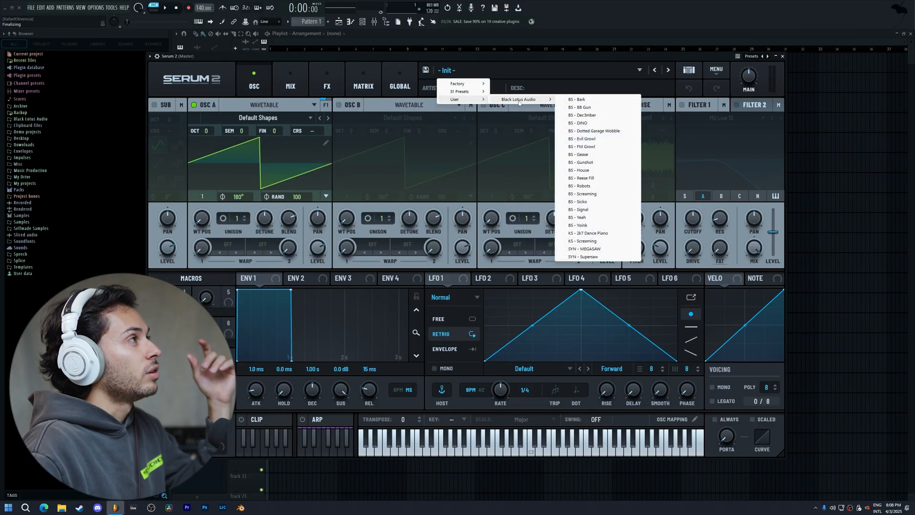
mouse_move(520, 172)
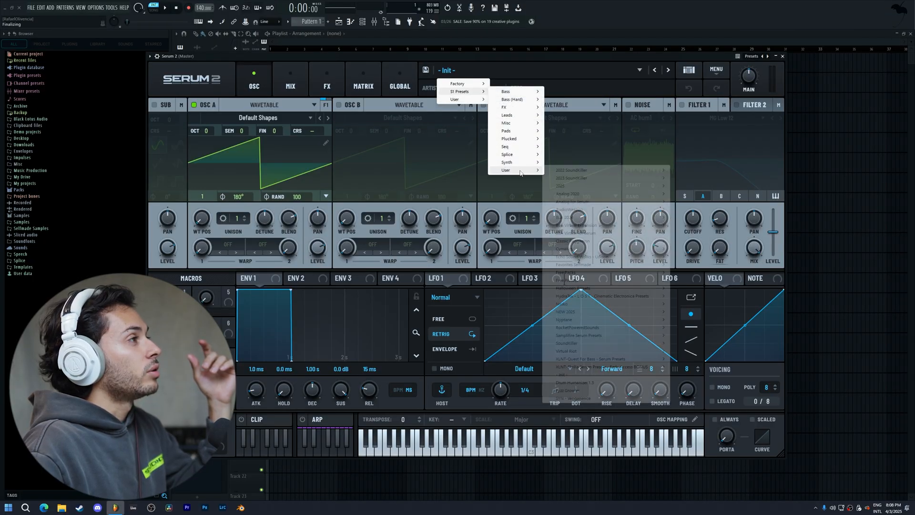
mouse_move(607, 187)
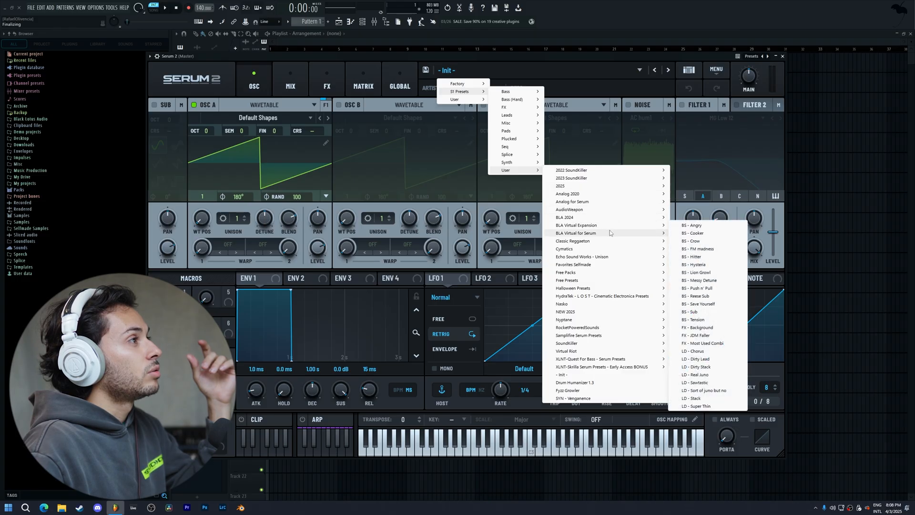
mouse_move(609, 233)
click(702, 310)
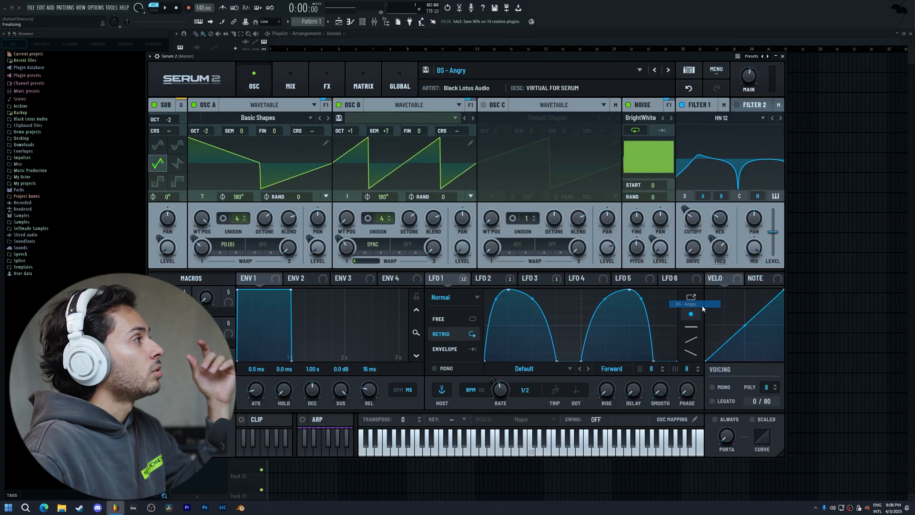
View the warp mode options of oscillator A, and reset the synth to the Init preset
click(223, 245)
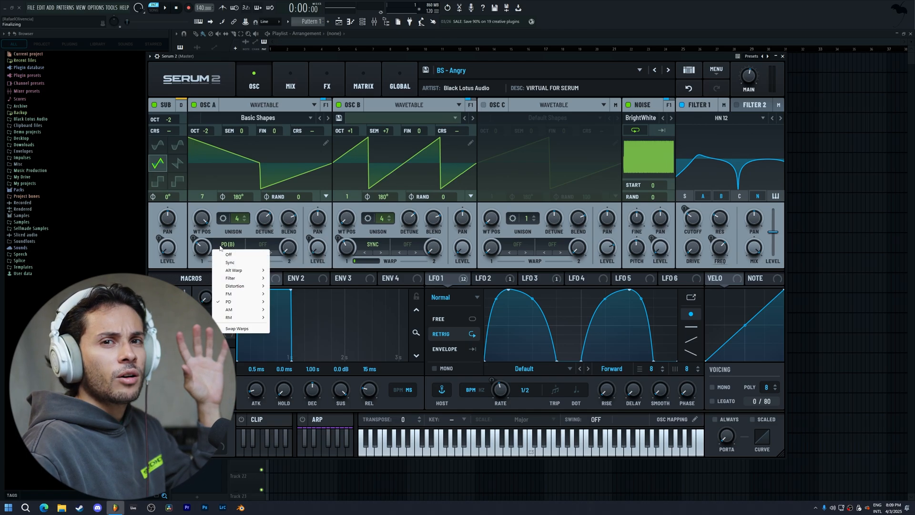
click(708, 70)
click(730, 114)
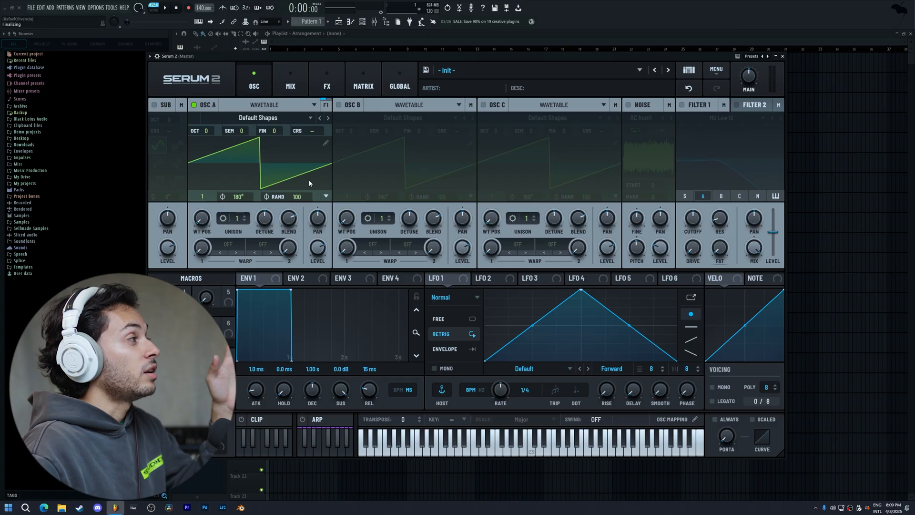
Set oscillator A's first warp mode to FM (B) and enable oscillator B
click(220, 246)
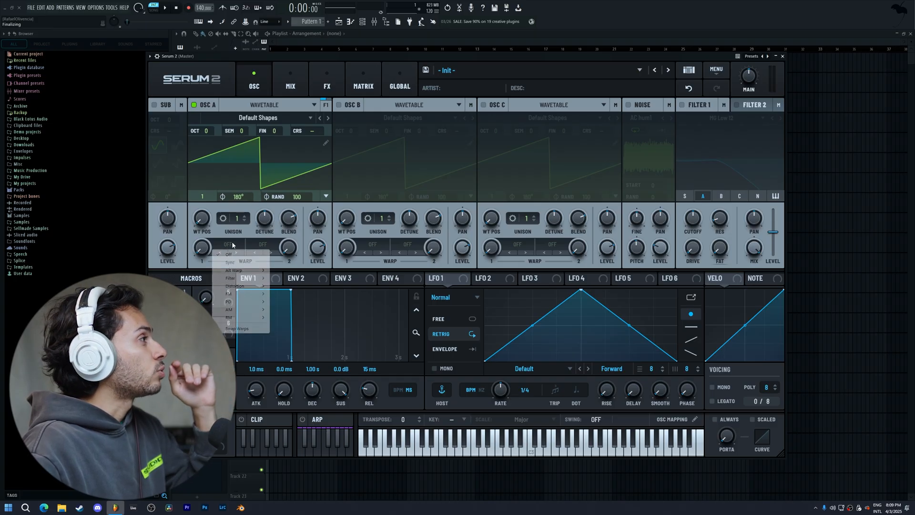
mouse_move(239, 295)
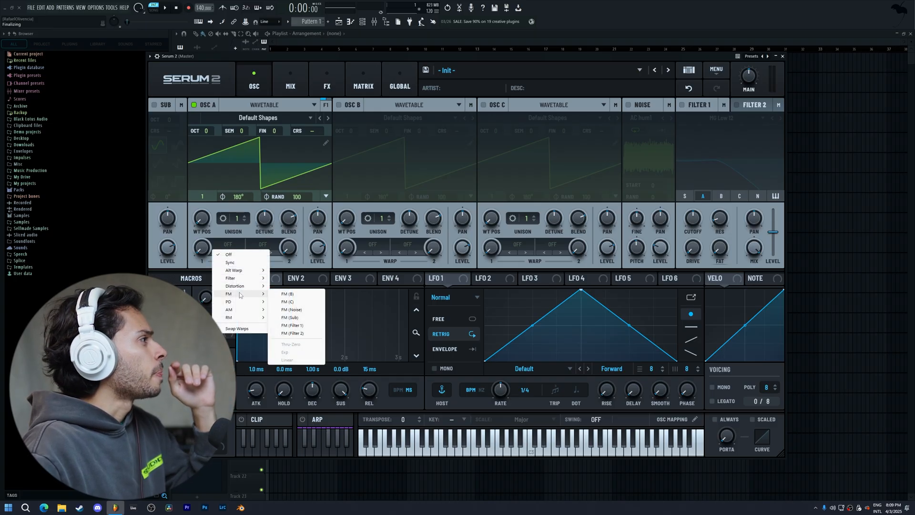
click(286, 296)
click(338, 105)
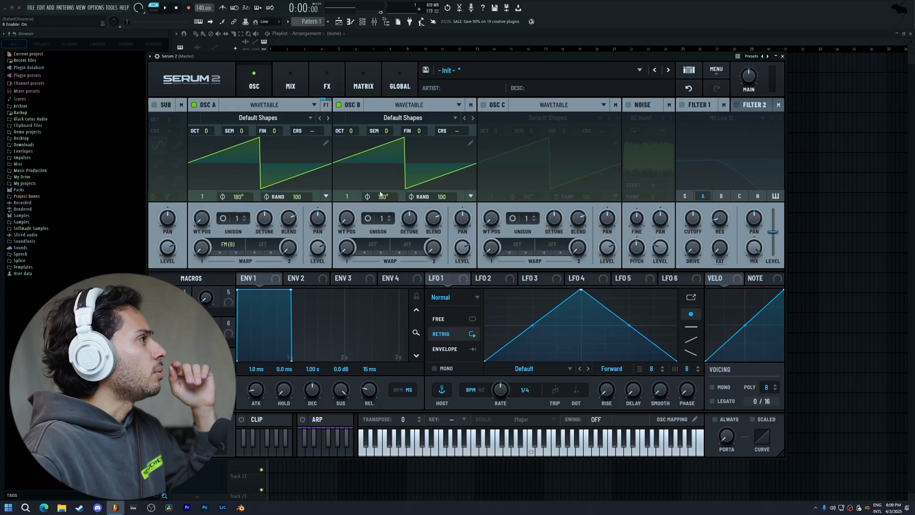
Switch the pitch mode of oscillators A and B from semitones to Ratio
right_click(220, 131)
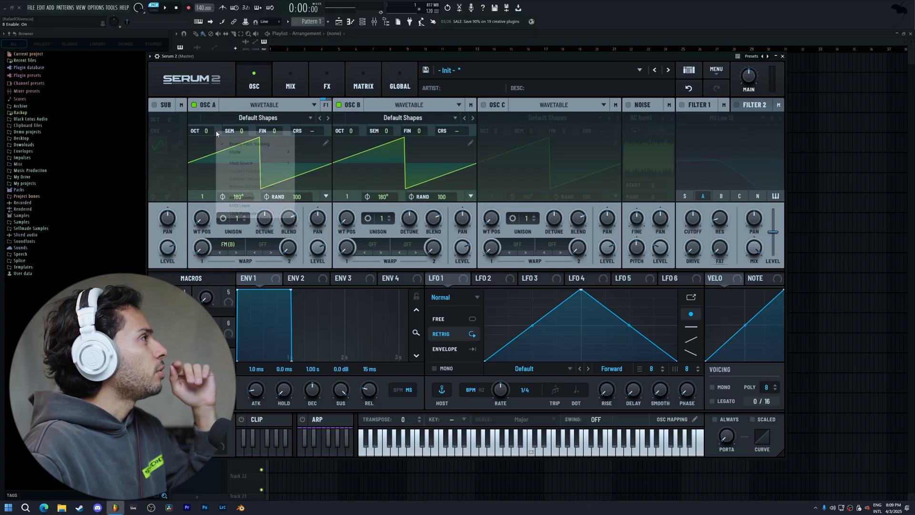
mouse_move(240, 152)
click(312, 168)
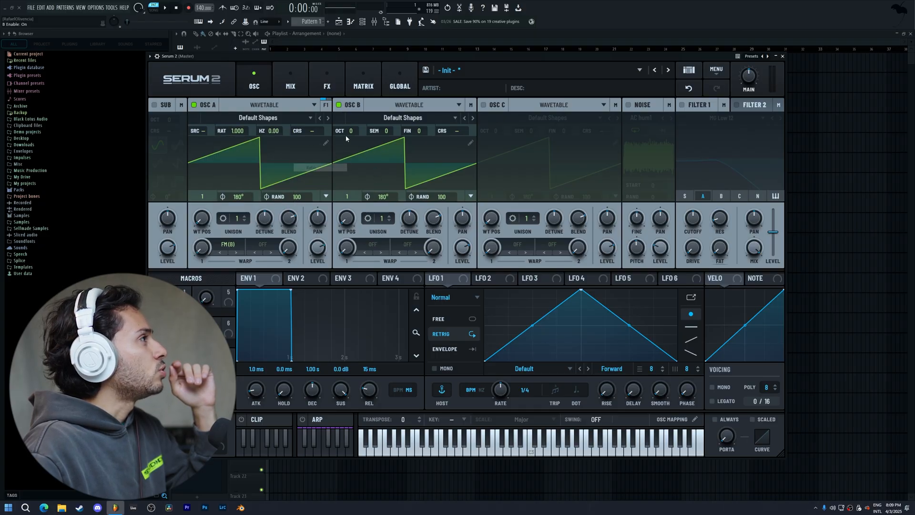
right_click(352, 133)
mouse_move(376, 153)
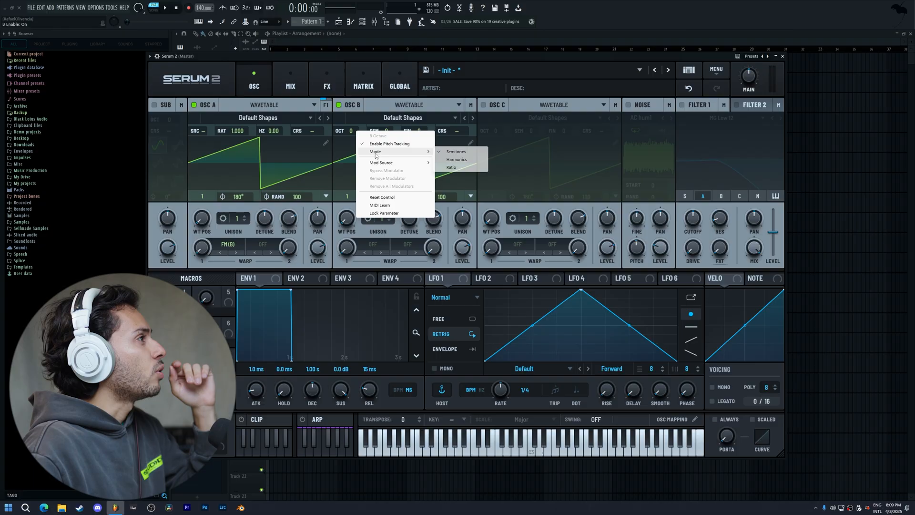
click(450, 168)
Enable oscillator C and switch its pitch mode to Ratio
click(483, 105)
right_click(506, 130)
mouse_move(536, 152)
click(599, 163)
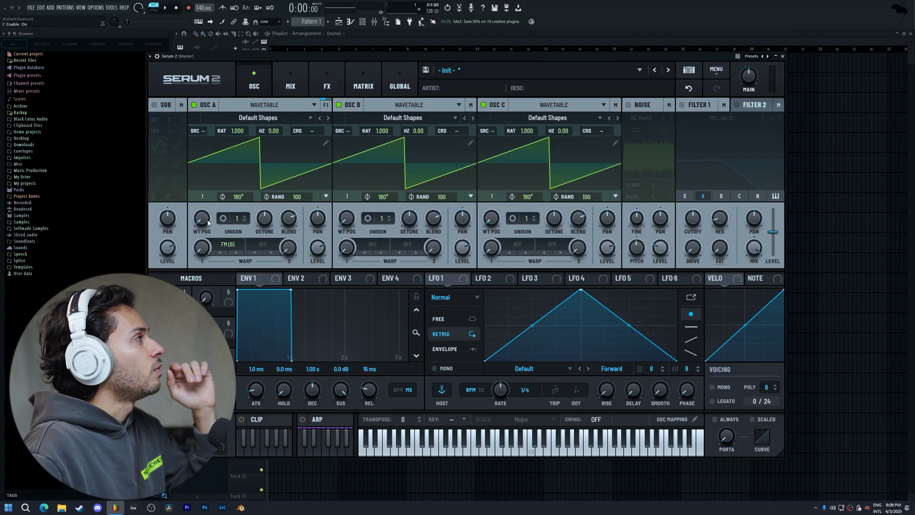
Set the wavetable position of oscillators A, B and C to frame 2, the sine shape
drag(203, 196, 208, 190)
drag(347, 197, 349, 190)
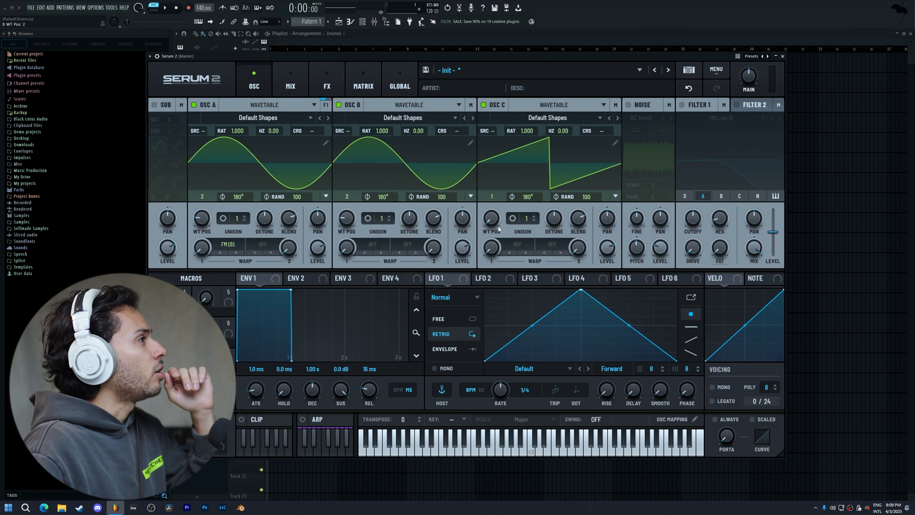
drag(492, 197, 494, 191)
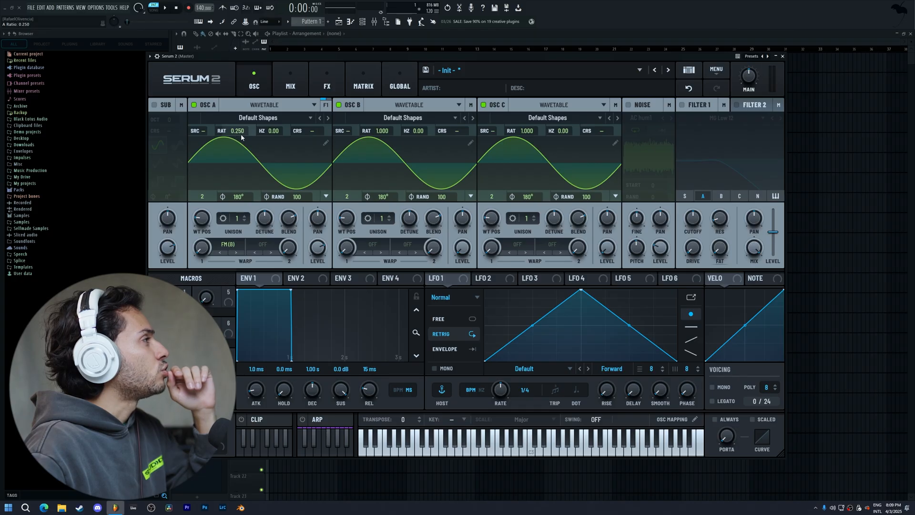
Set the pitch ratios to 0.250 for oscillator A, 0.500 for oscillator B and 0.250 for oscillator C
drag(239, 135, 242, 130)
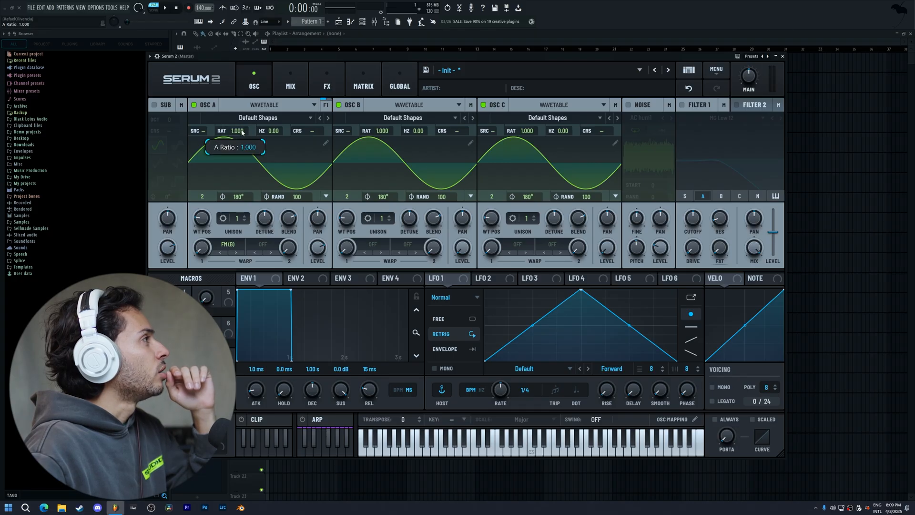
drag(242, 133, 242, 135)
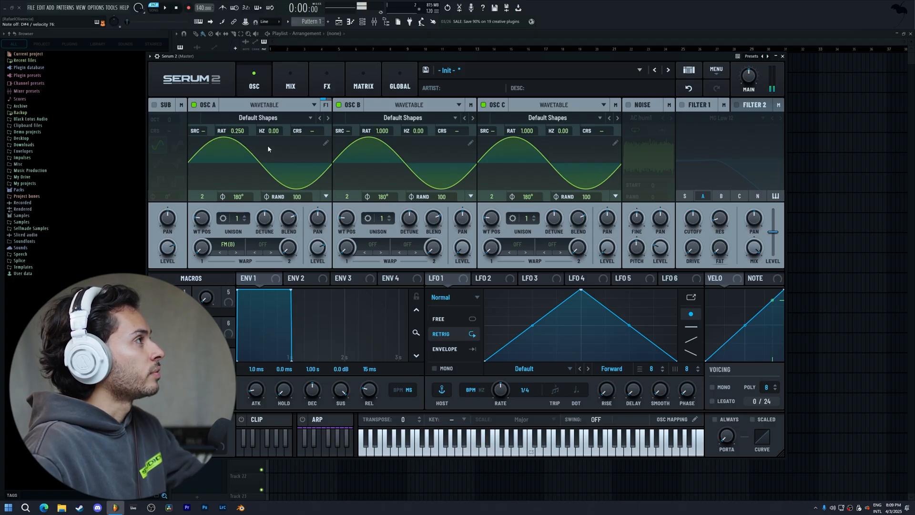
mouse_move(380, 134)
scroll(381, 134, down, 1)
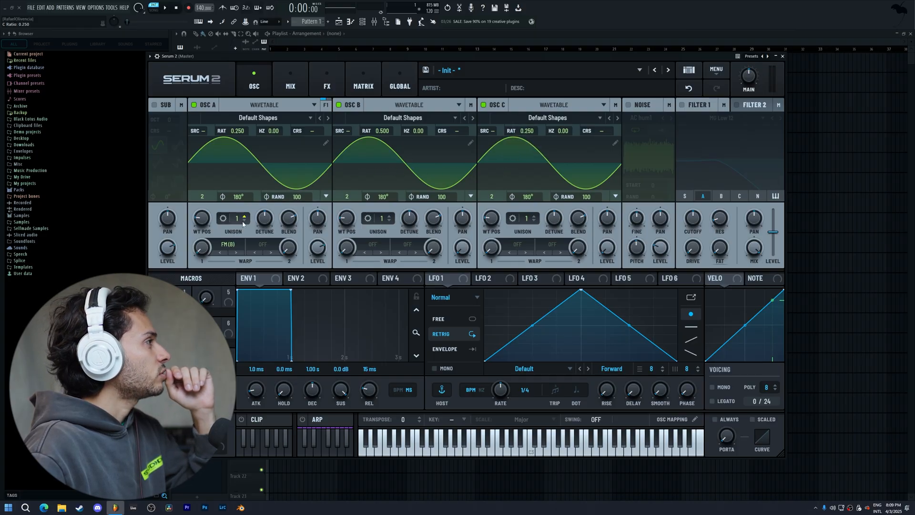
scroll(207, 248, up, 2)
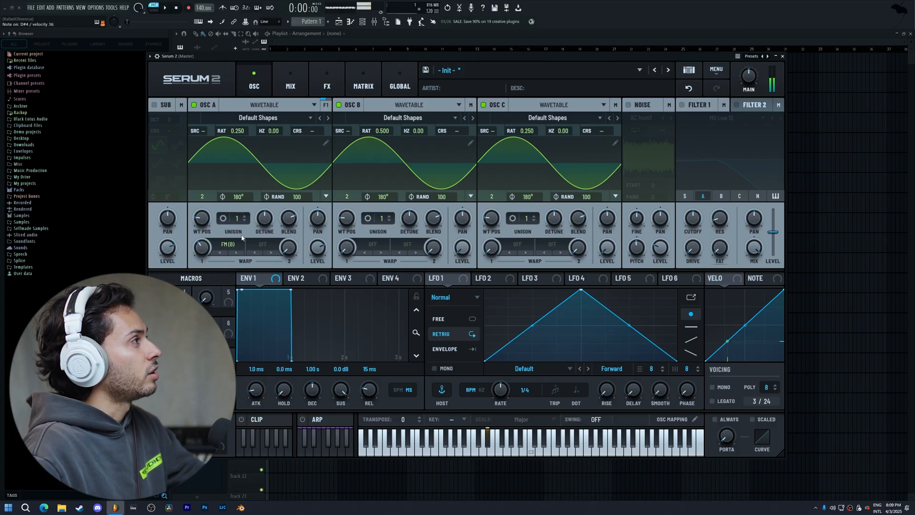
scroll(213, 248, down, 1)
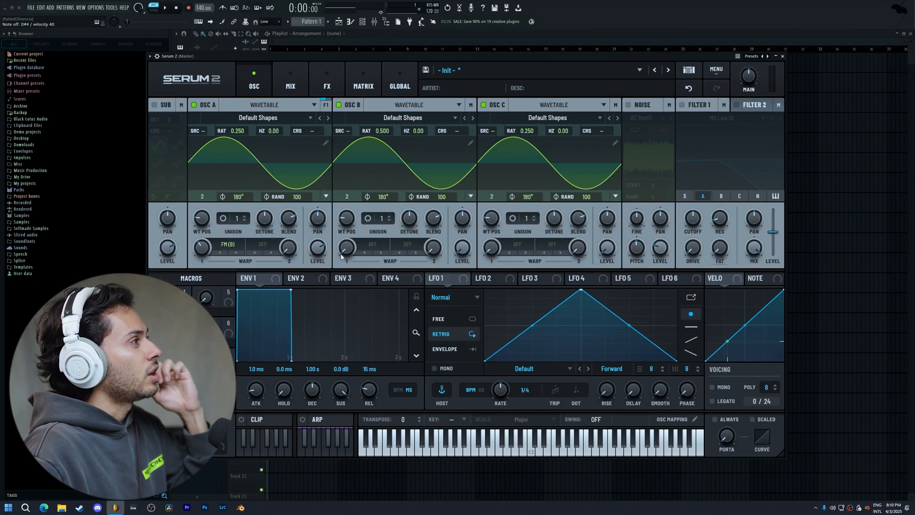
Set oscillator B's first warp mode to FM (C) and raise its warp amount to about 22%
click(369, 245)
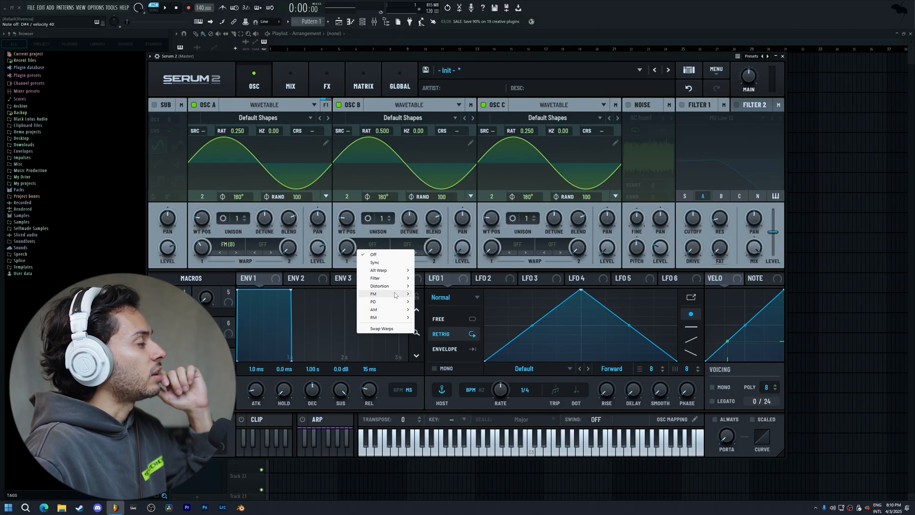
mouse_move(397, 294)
click(454, 302)
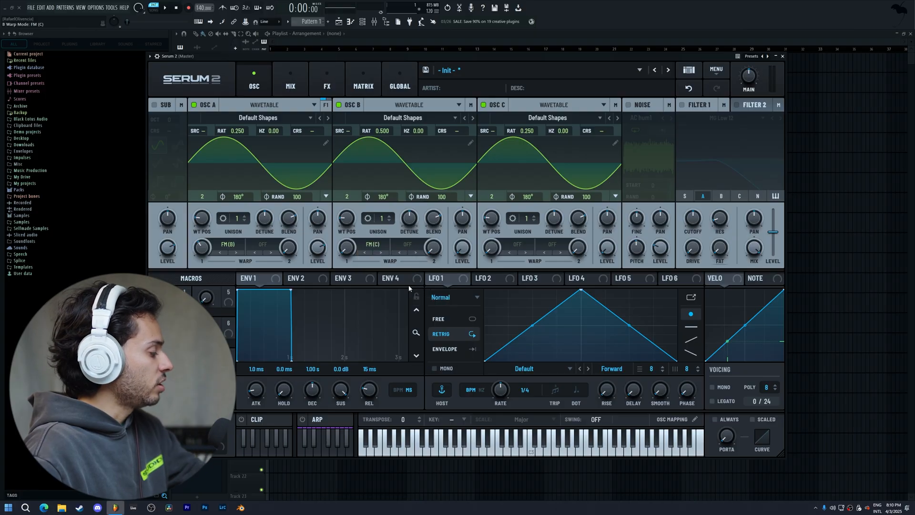
drag(347, 248, 348, 234)
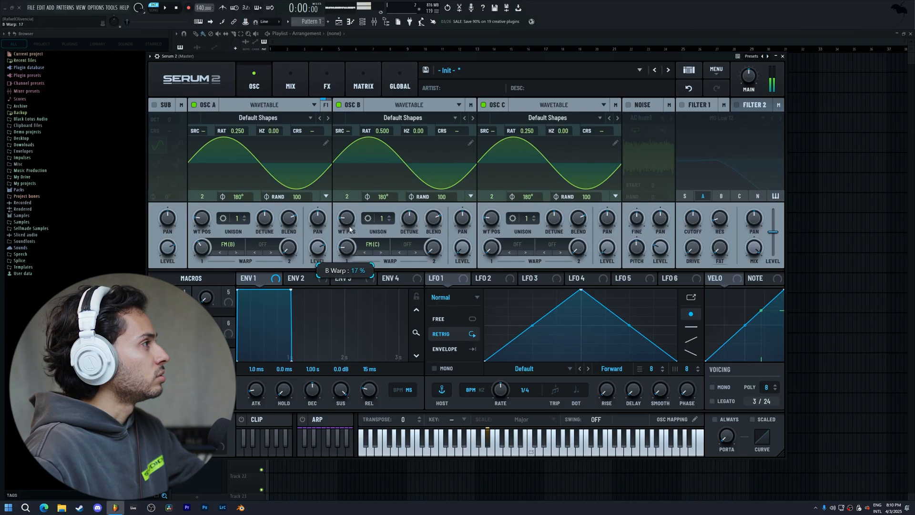
drag(351, 226, 350, 245)
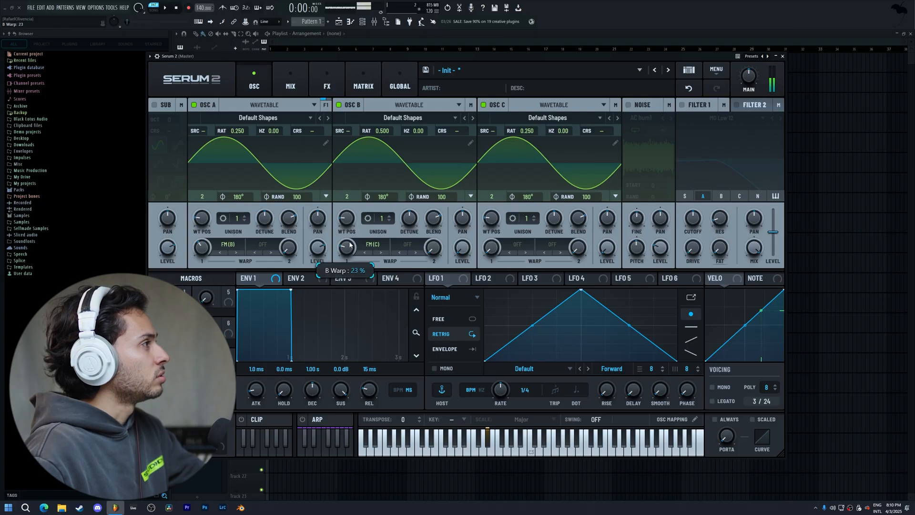
drag(350, 245, 349, 245)
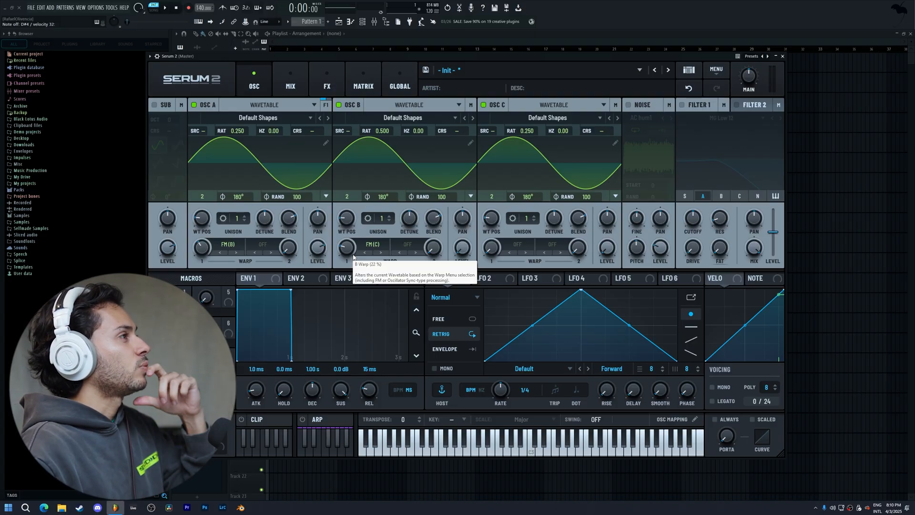
Set both the random phase to 0 and the start phase to 0° on oscillators A, B and C
drag(296, 197, 367, 353)
drag(441, 196, 448, 352)
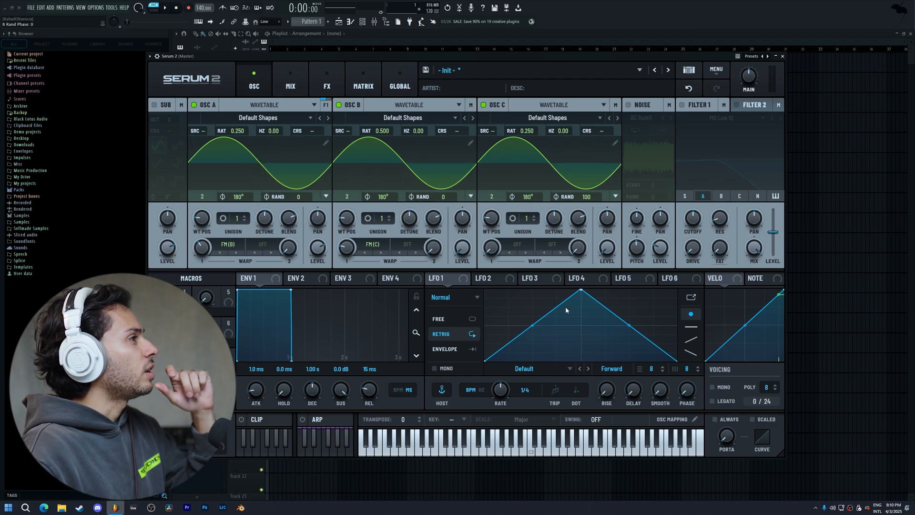
drag(587, 196, 571, 372)
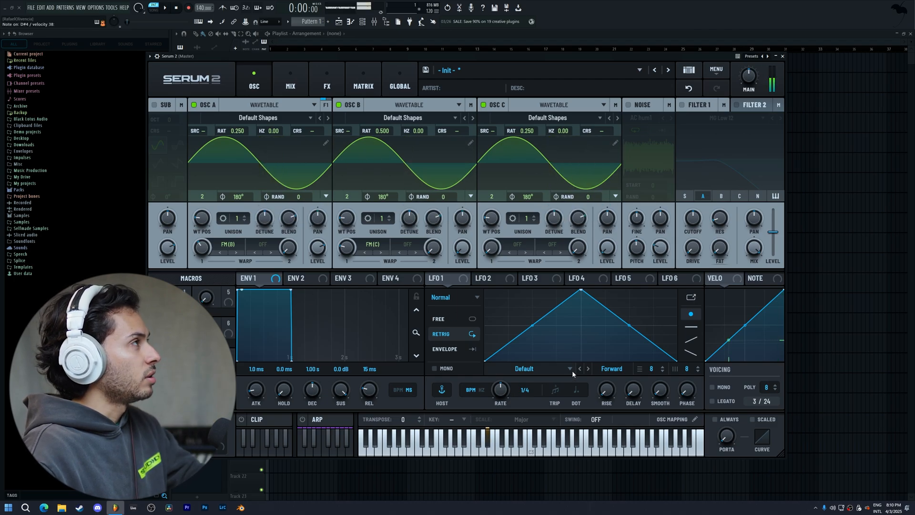
mouse_move(451, 289)
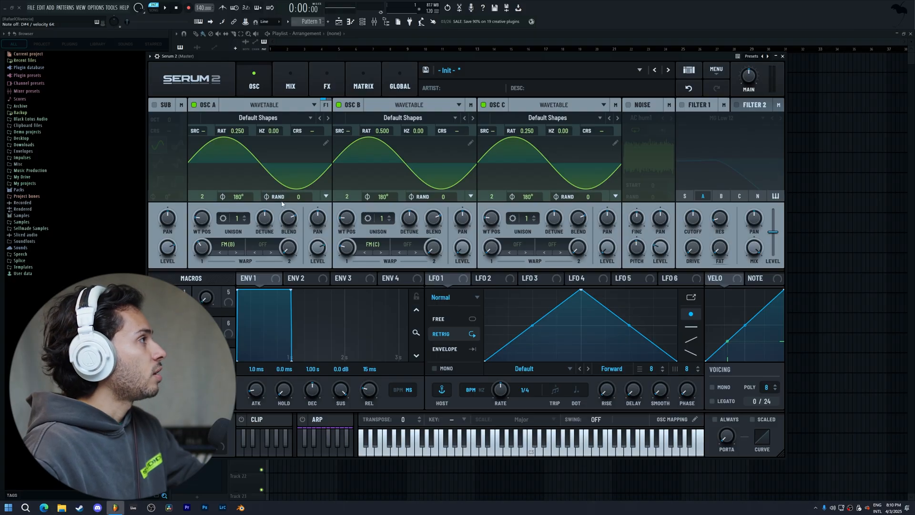
drag(238, 196, 238, 220)
drag(382, 196, 384, 220)
drag(528, 196, 528, 220)
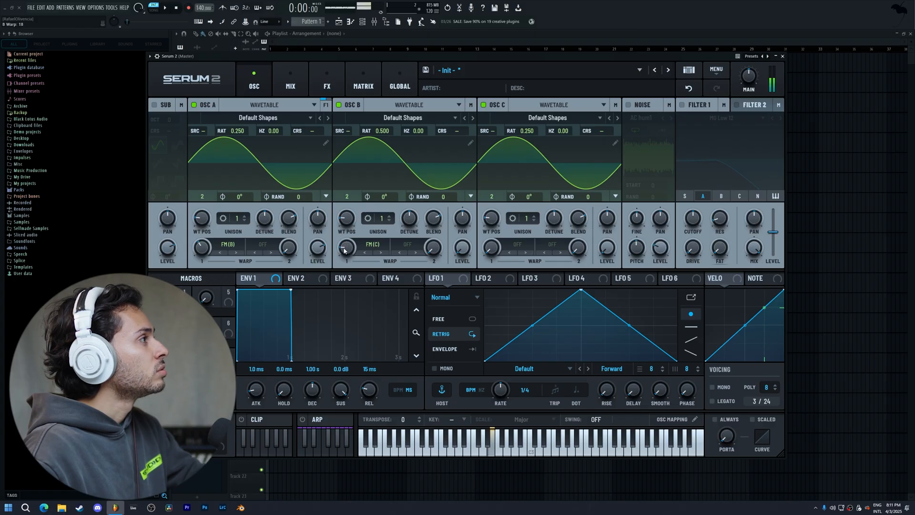
Set oscillator A's FM warp amount to about 37% and fine-tune oscillator B's FM warp amount
mouse_move(348, 248)
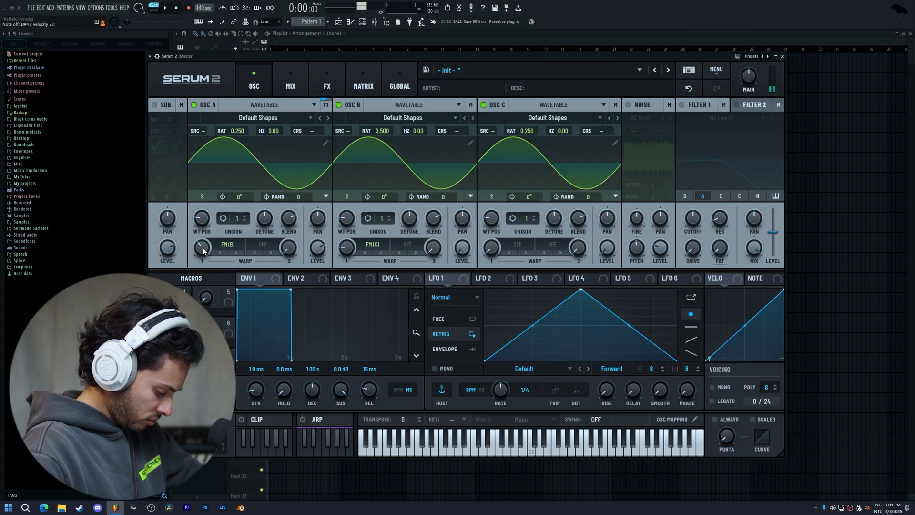
drag(203, 255, 204, 254)
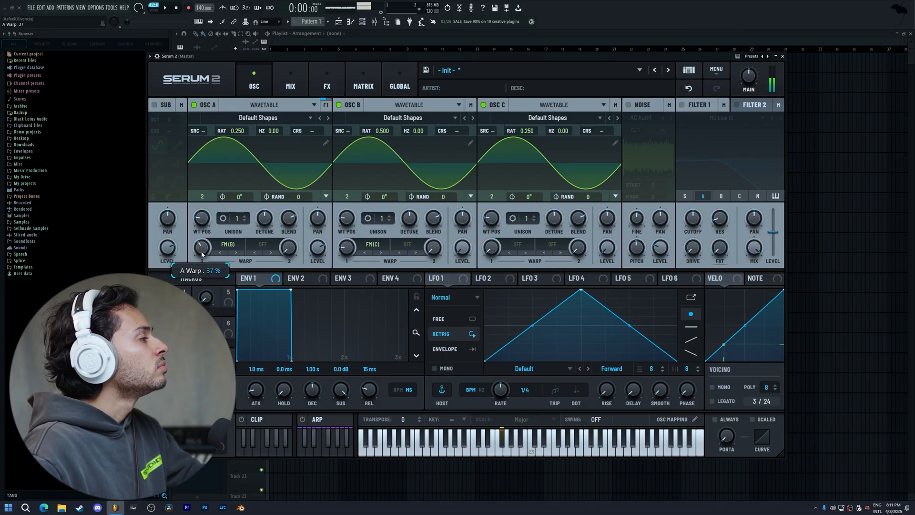
drag(353, 259, 353, 257)
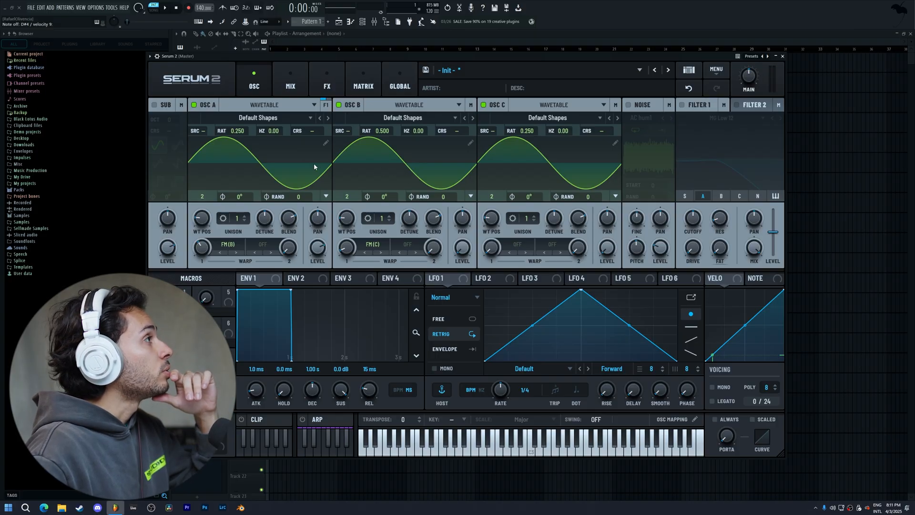
Set oscillator A's pitch ratio to 1.000
drag(237, 131, 296, 131)
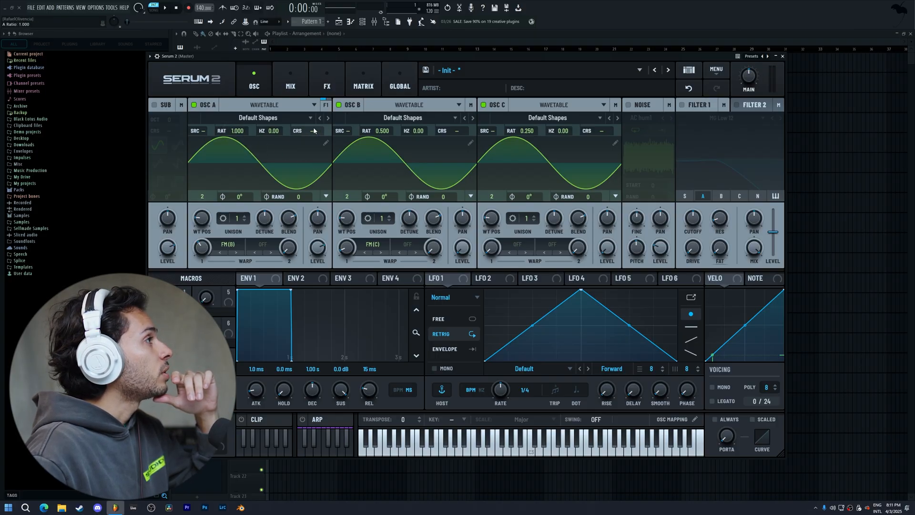
Set the pitch ratios to 0.500 on oscillator A, 0.250 on B and 0.500 on C, and fine-tune oscillator B's FM warp amount
drag(391, 131, 391, 133)
drag(534, 133, 535, 131)
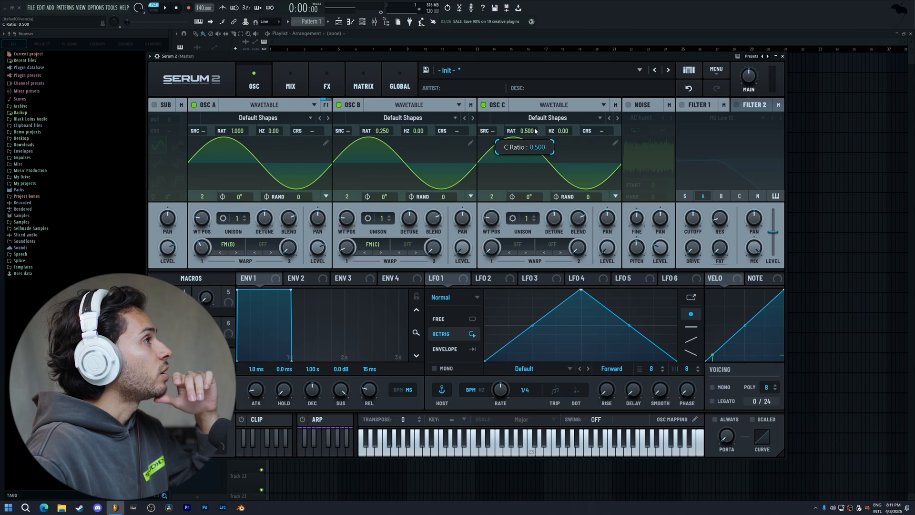
mouse_move(205, 249)
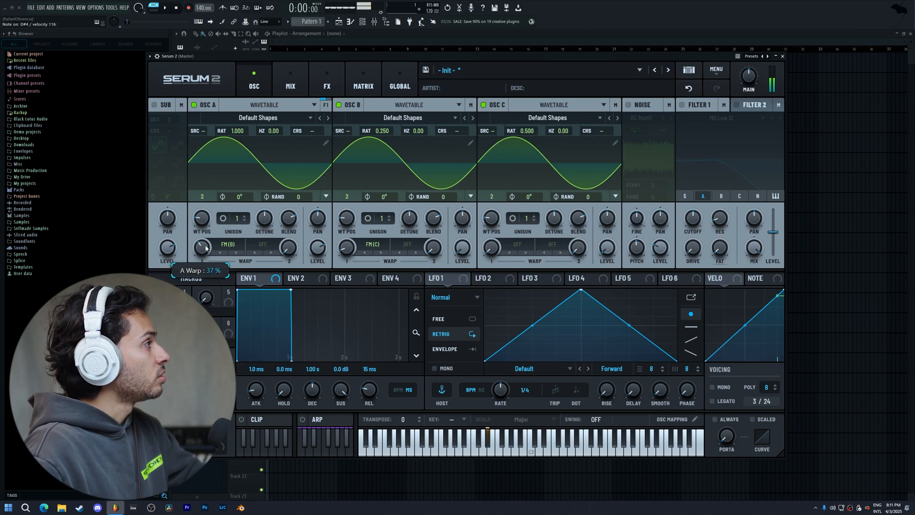
mouse_move(344, 244)
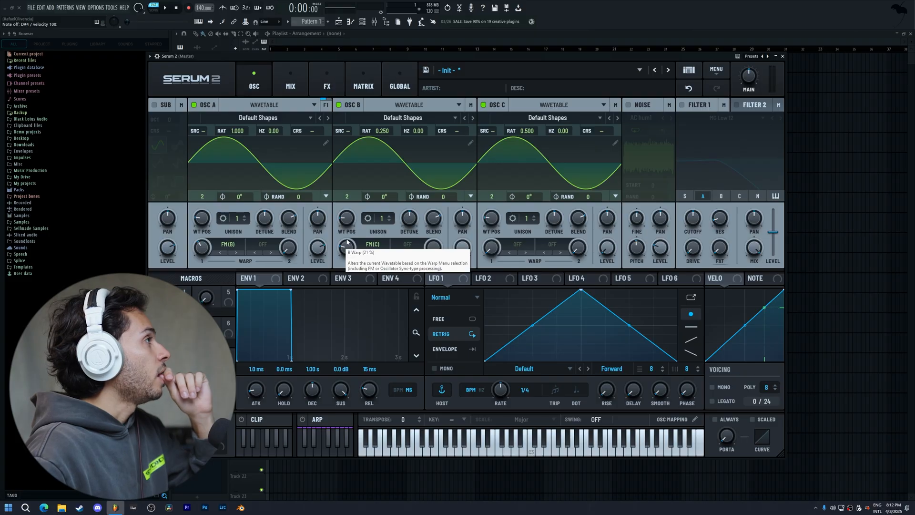
drag(239, 131, 237, 134)
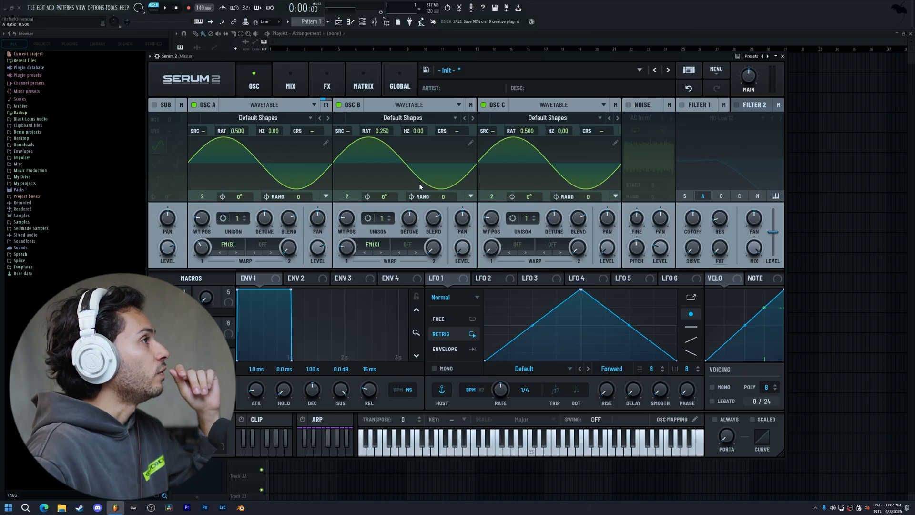
drag(341, 243, 345, 239)
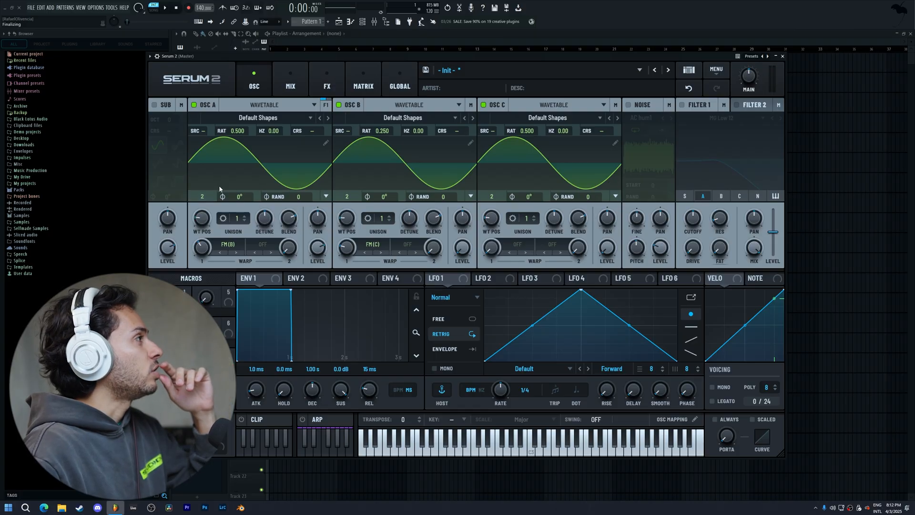
Enable the sub oscillator and set its octave to -2
click(155, 105)
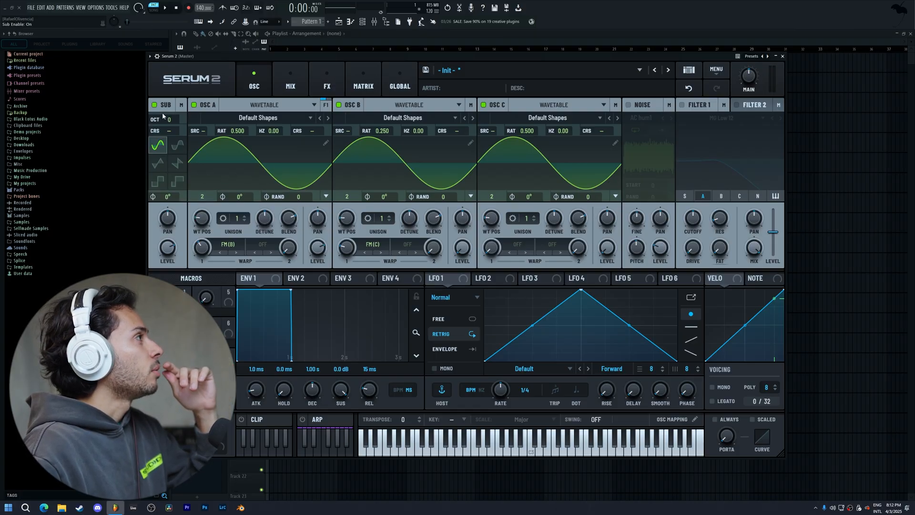
drag(168, 119, 170, 130)
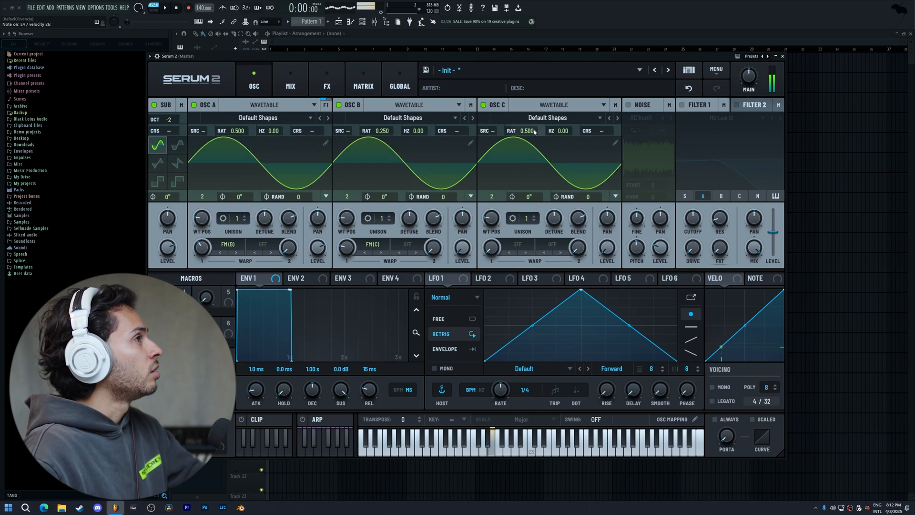
Enable the noise oscillator and load the White noise from the Color category
click(629, 105)
click(642, 118)
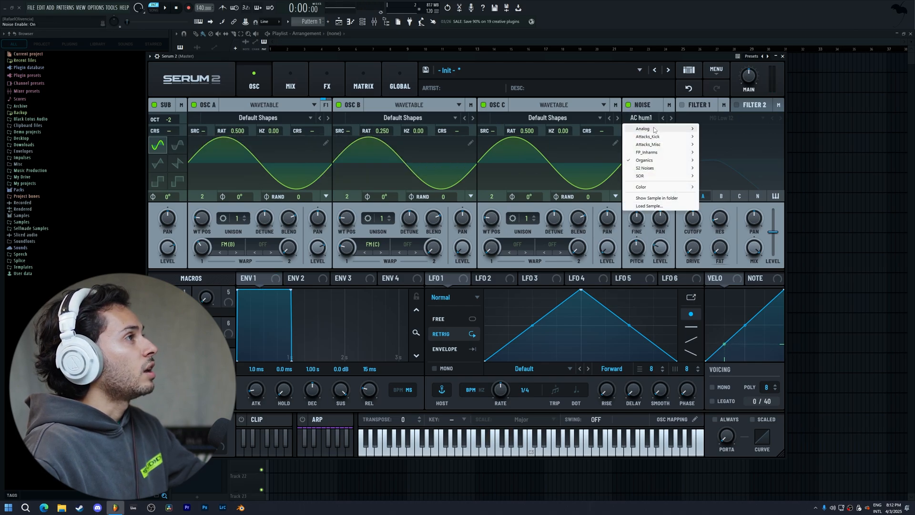
mouse_move(683, 129)
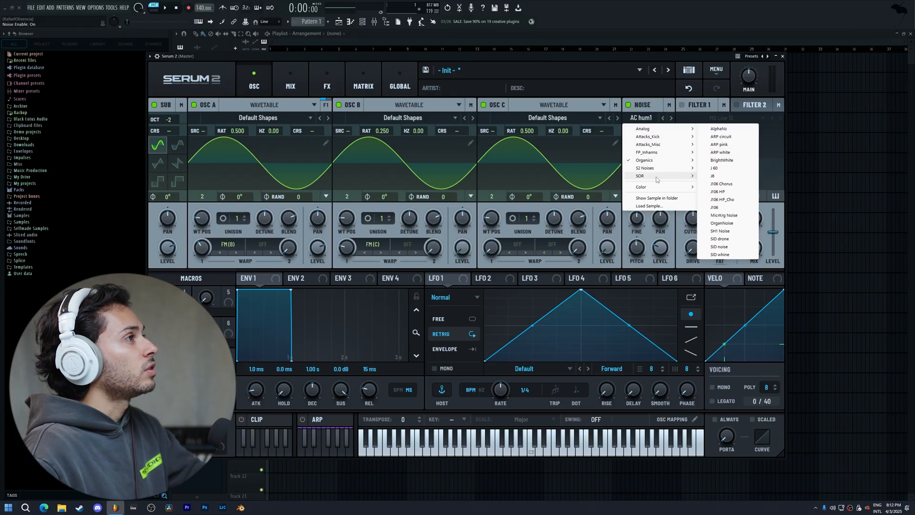
mouse_move(655, 188)
click(731, 191)
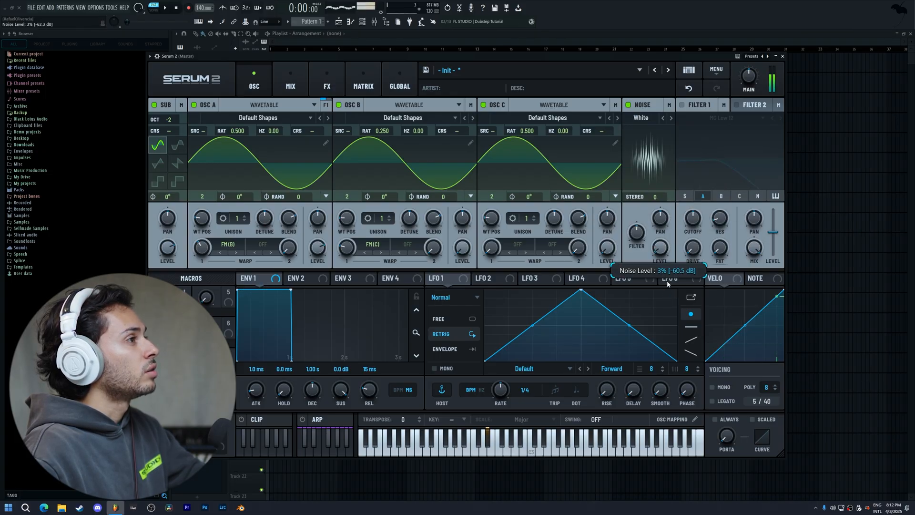
Route the noise oscillator into Filter 1, enable the filter as Band 24 and raise its resonance
click(757, 196)
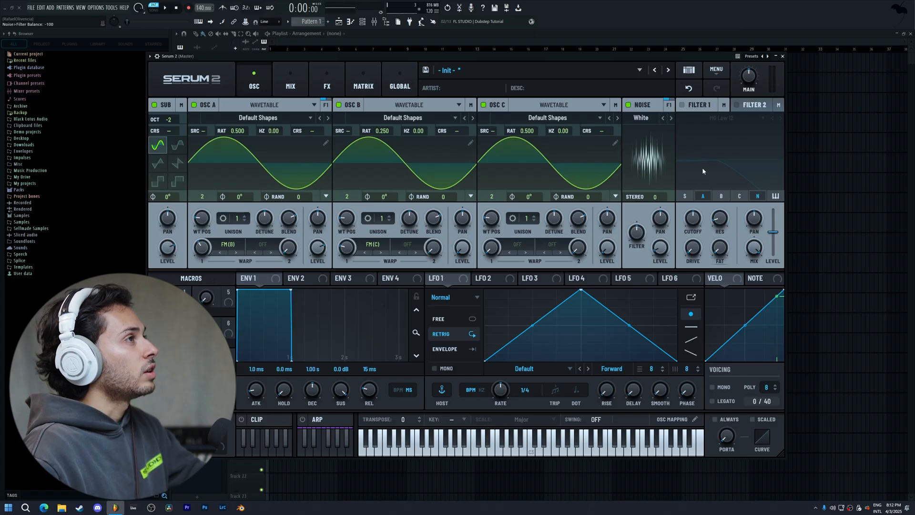
click(683, 105)
click(718, 118)
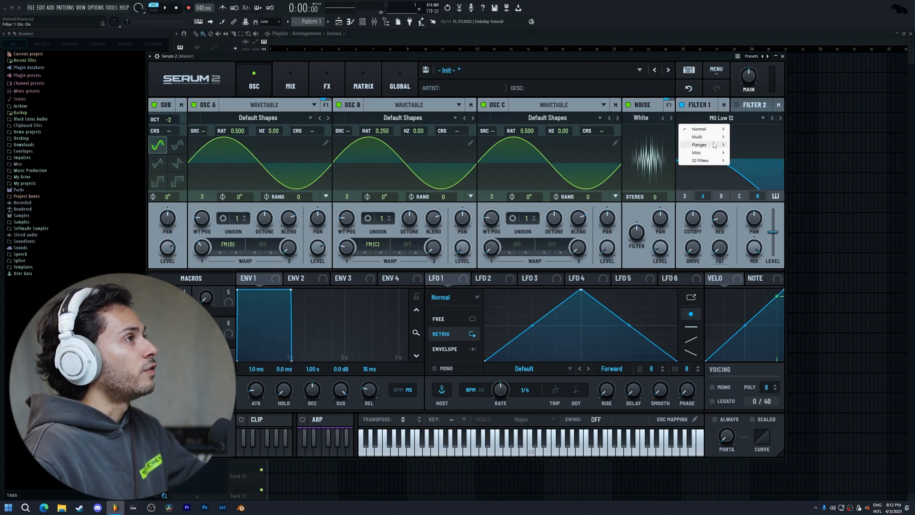
mouse_move(712, 131)
click(754, 232)
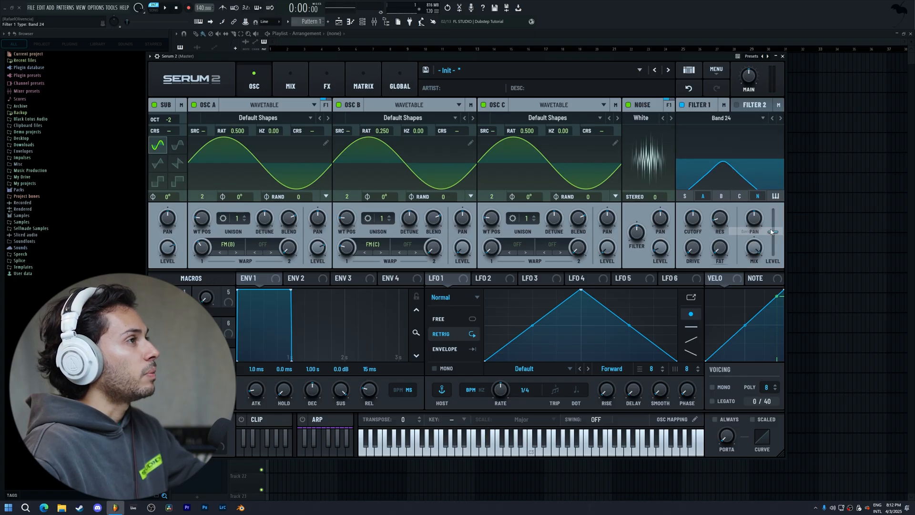
drag(724, 166, 729, 150)
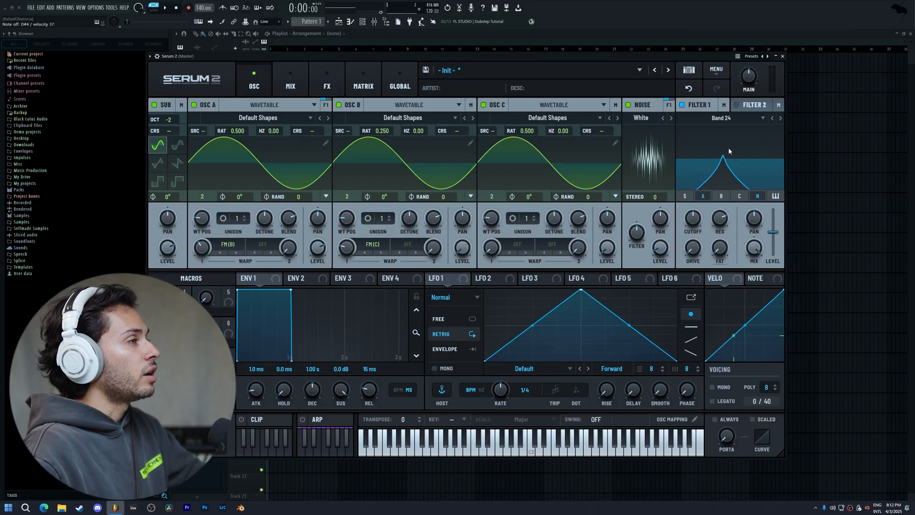
Lower Filter 1's cutoff to about 62 Hz and assign the mod wheel to it, adjusting the modulation depth
drag(695, 214, 691, 248)
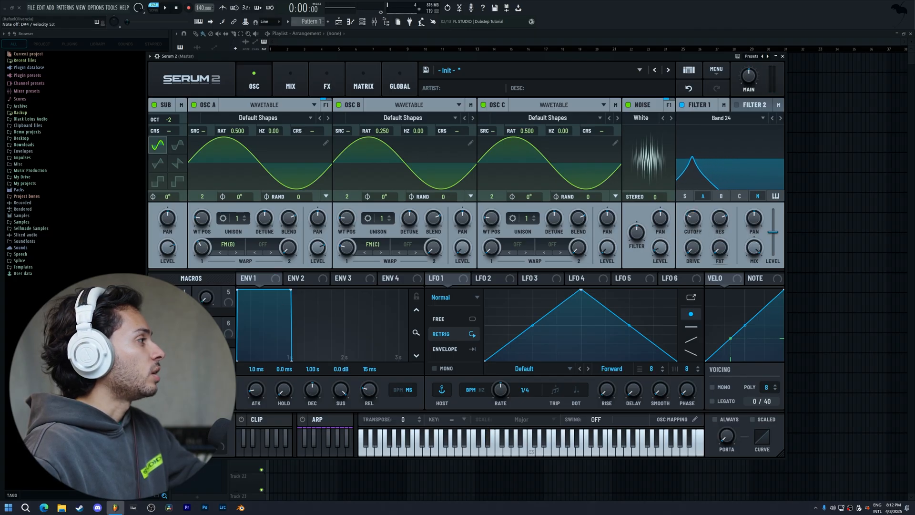
drag(220, 447, 688, 214)
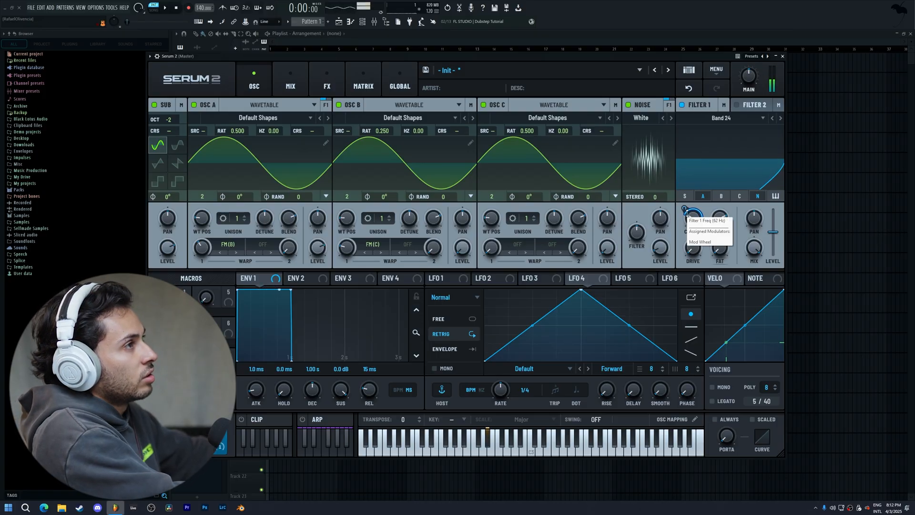
drag(685, 211, 692, 242)
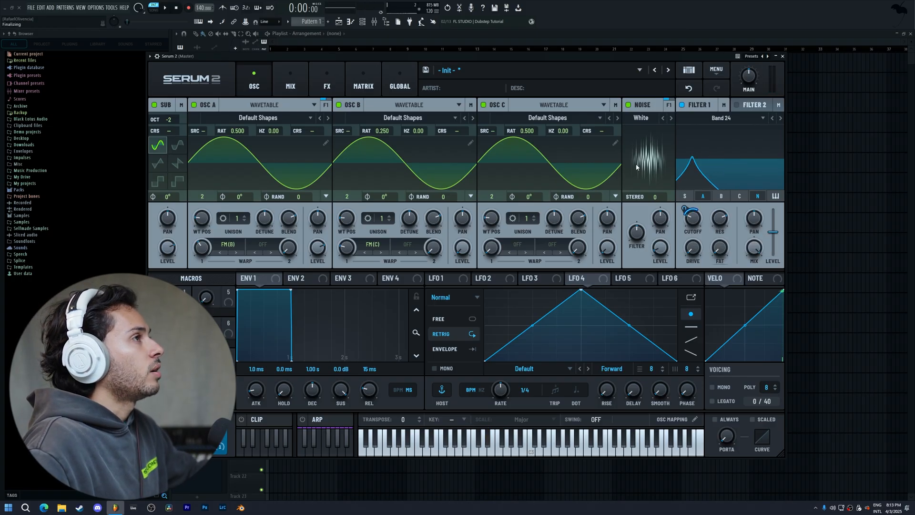
Add a Compressor to the main effects chain
click(321, 89)
click(164, 123)
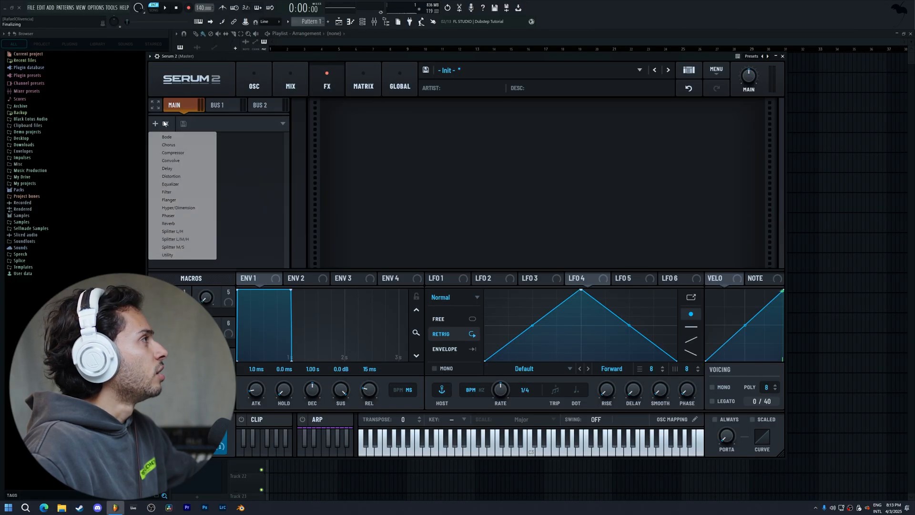
click(183, 152)
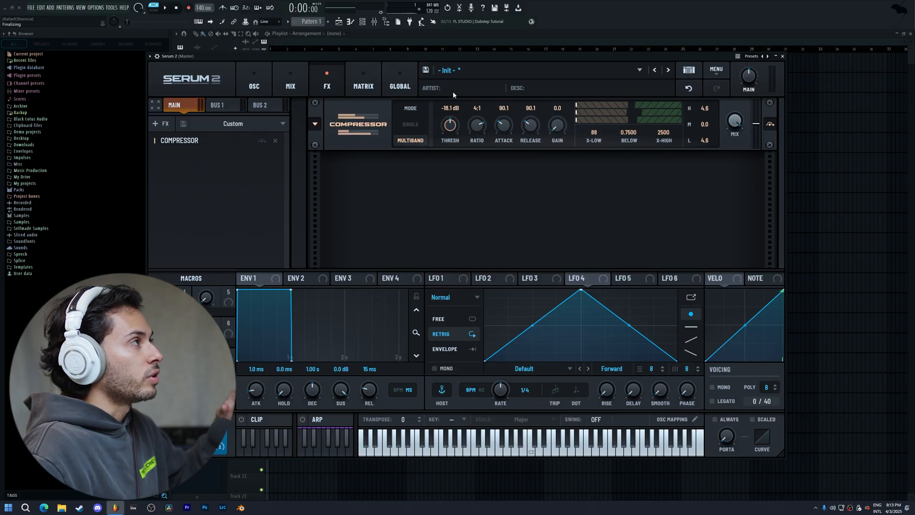
Load the factory MB OTT preset on the compressor and save it as the default preset
click(314, 124)
click(319, 126)
click(317, 125)
mouse_move(329, 126)
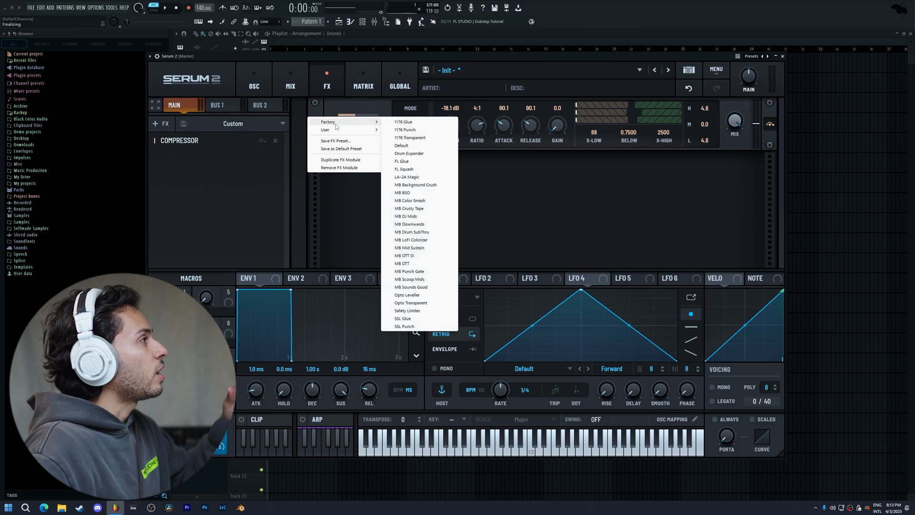
click(415, 264)
click(316, 127)
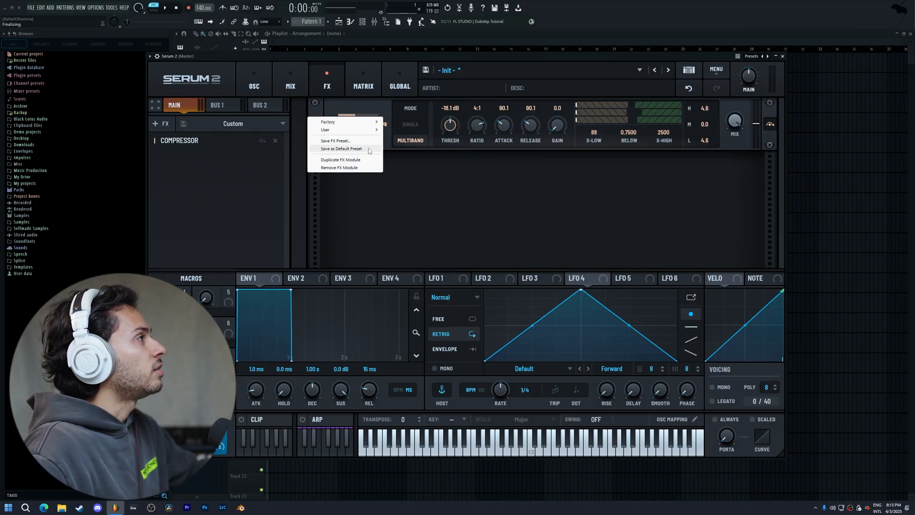
click(341, 149)
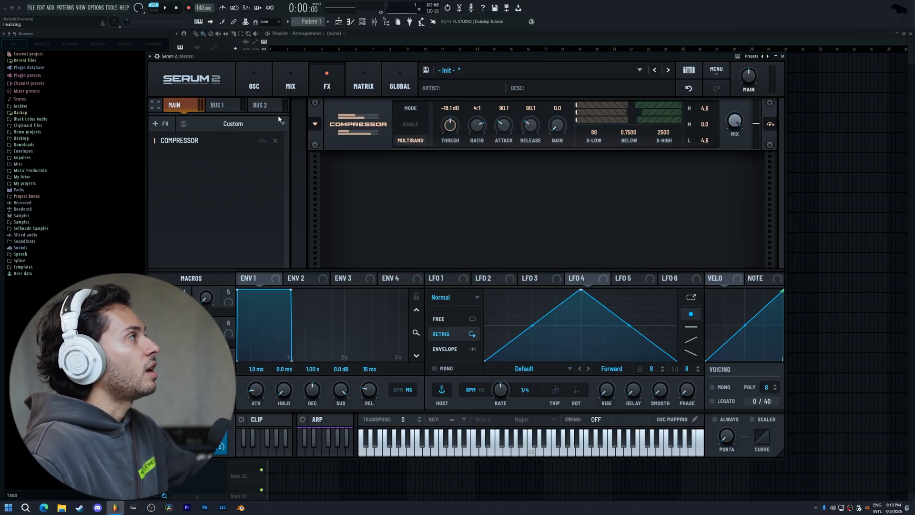
Add two more Compressor modules to the main effects chain
click(164, 123)
click(178, 152)
click(167, 124)
click(184, 153)
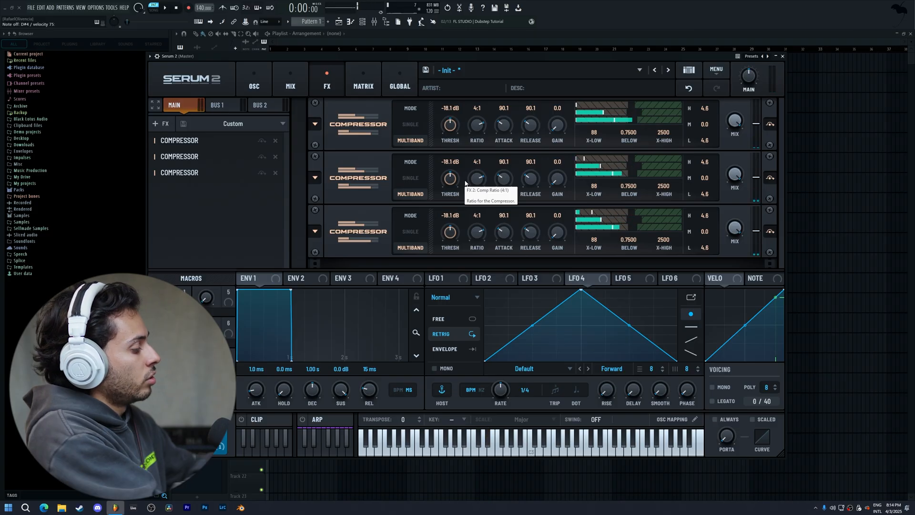
Change the sub oscillator's output routing from Main to Direct
click(271, 90)
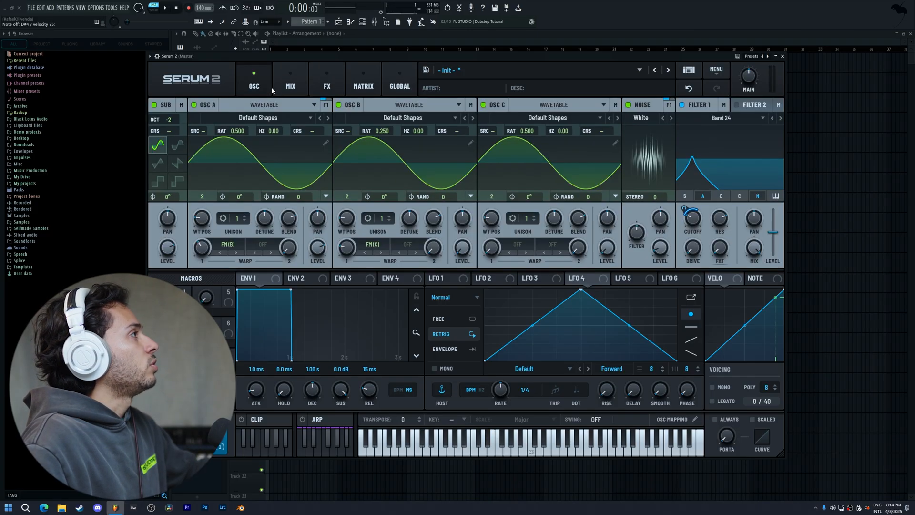
click(179, 120)
click(206, 119)
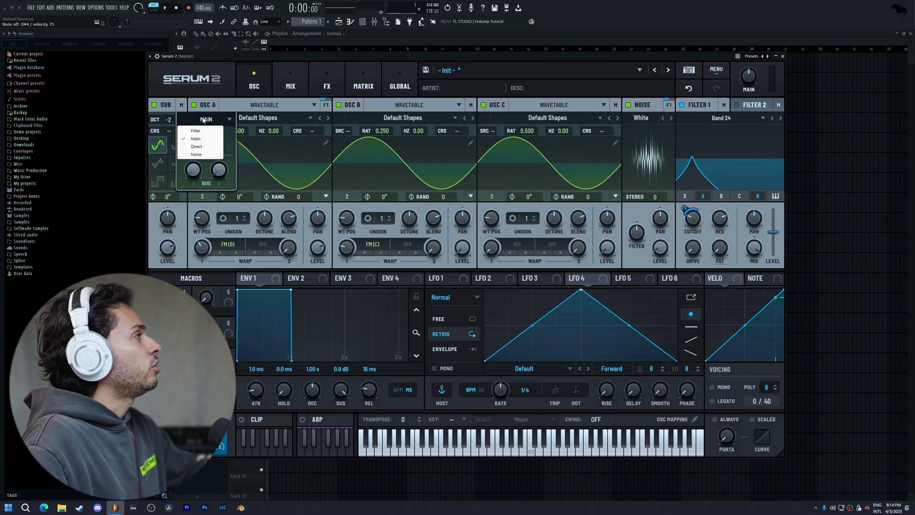
click(204, 148)
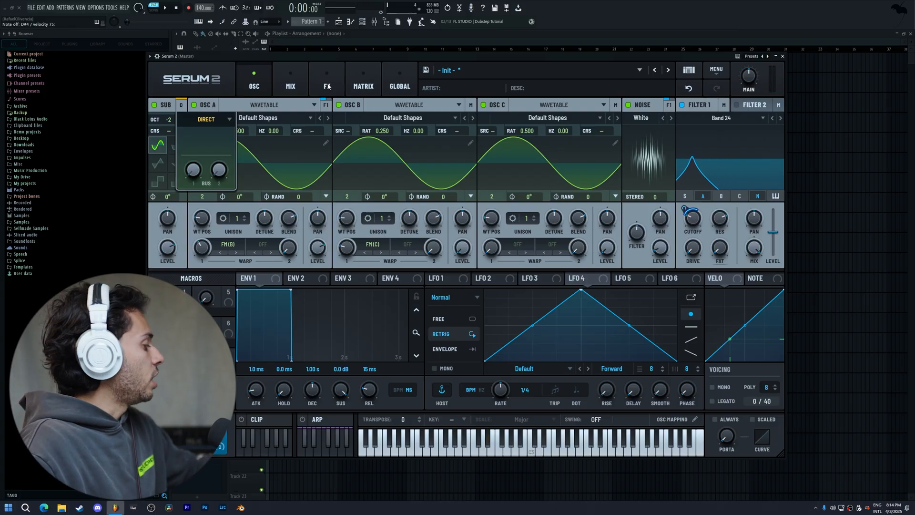
Lower Filter 1's cutoff to about 27 Hz
click(694, 227)
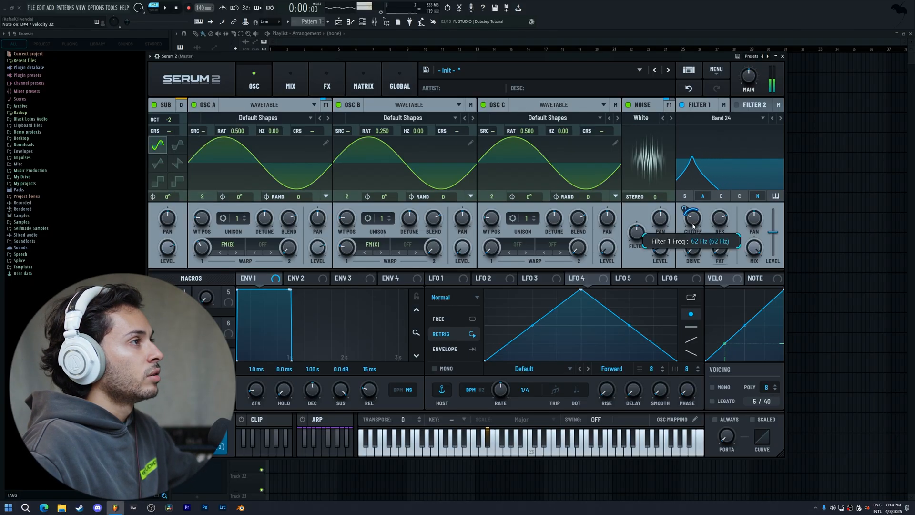
drag(693, 226, 693, 234)
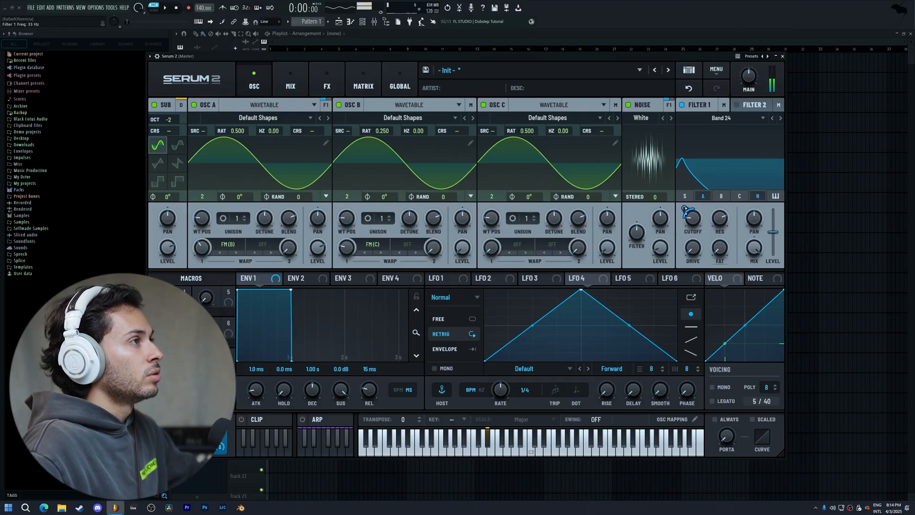
scroll(693, 224, down, 1)
scroll(692, 220, down, 1)
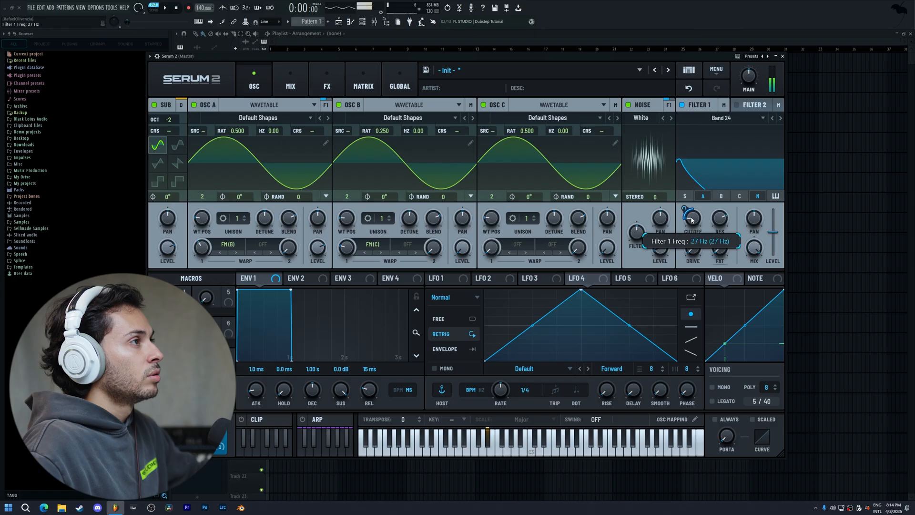
mouse_move(684, 202)
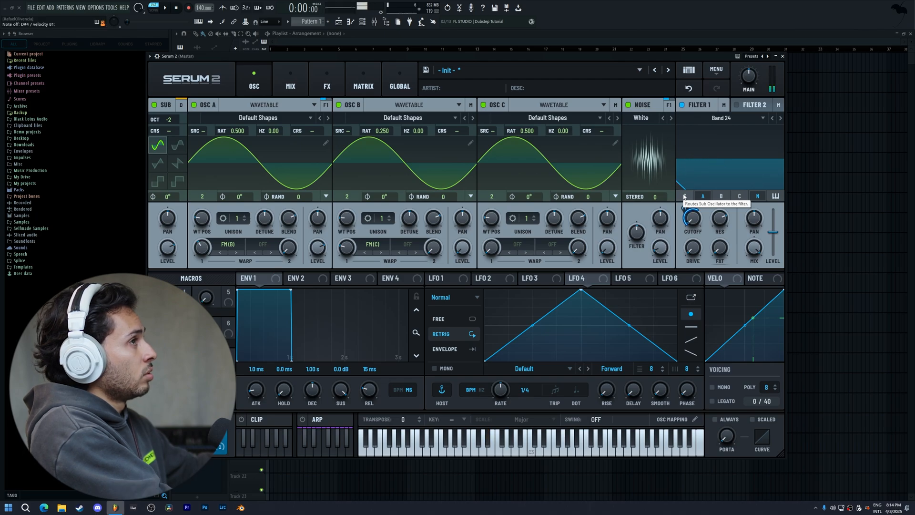
click(773, 119)
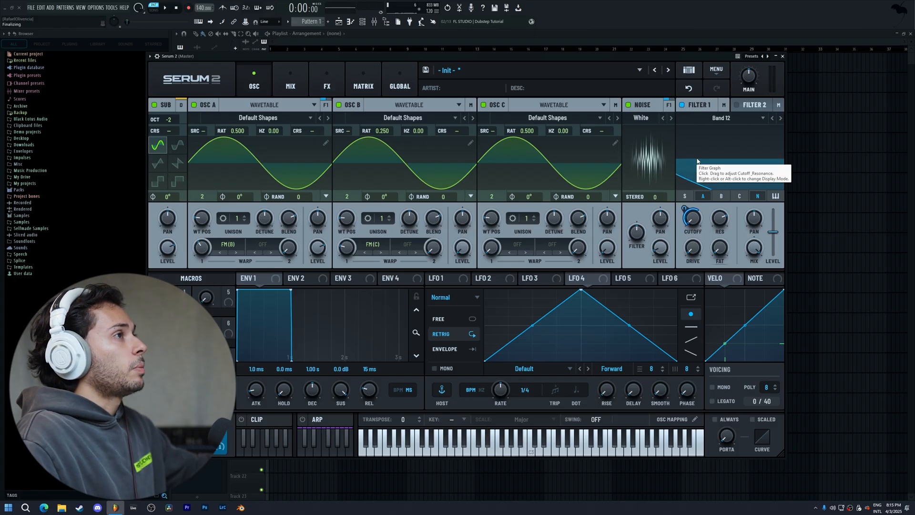
click(714, 117)
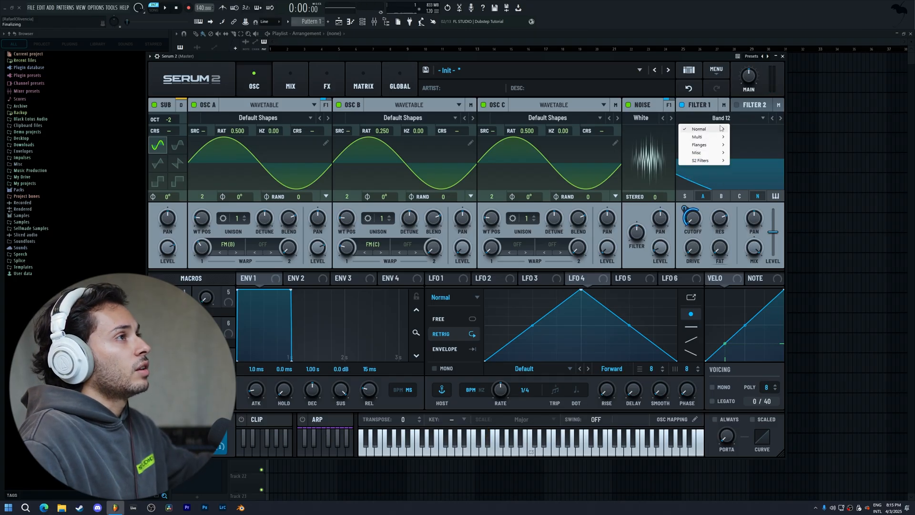
click(780, 118)
Raise the gain of the three compressors to about 7 dB on the first, 6.1 dB on the second and 5.8 dB on the third
click(327, 81)
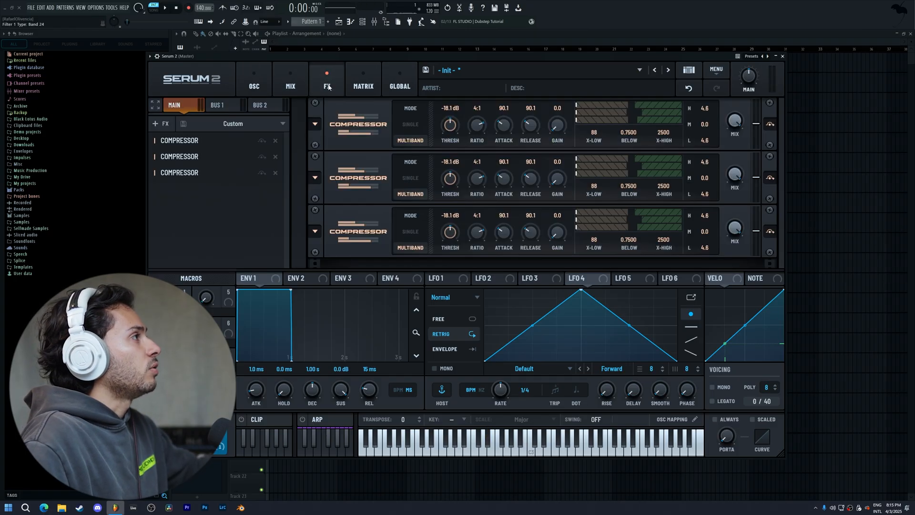
drag(562, 239, 566, 214)
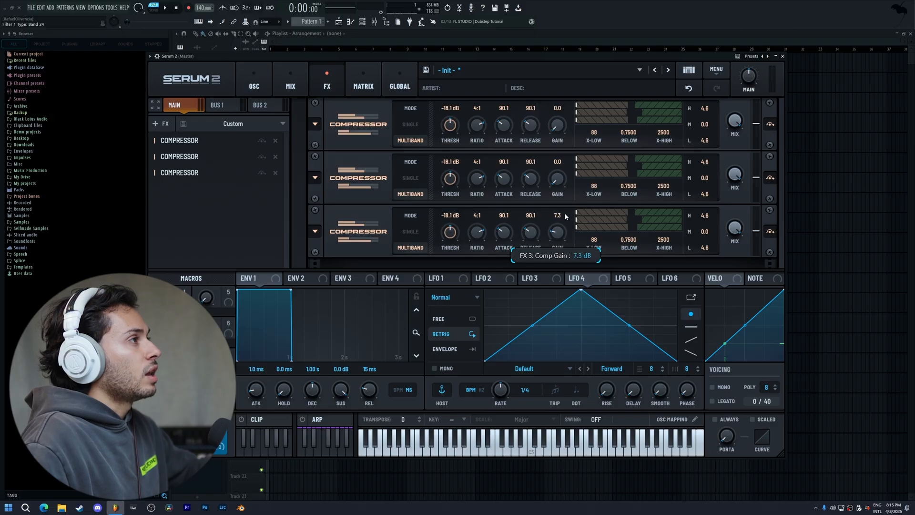
drag(561, 181, 567, 162)
drag(556, 125, 559, 110)
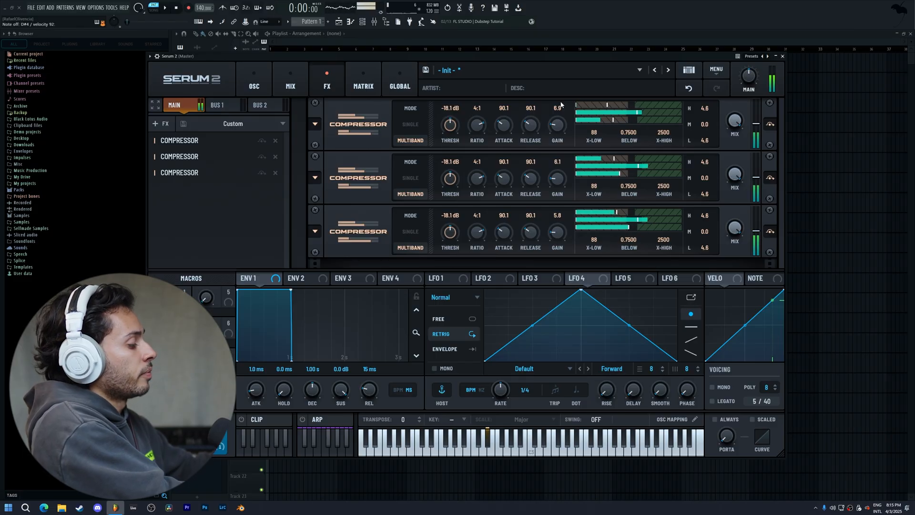
Add a Hyper/Dimension module and place it first in the main effects chain, ahead of the compressors
click(153, 125)
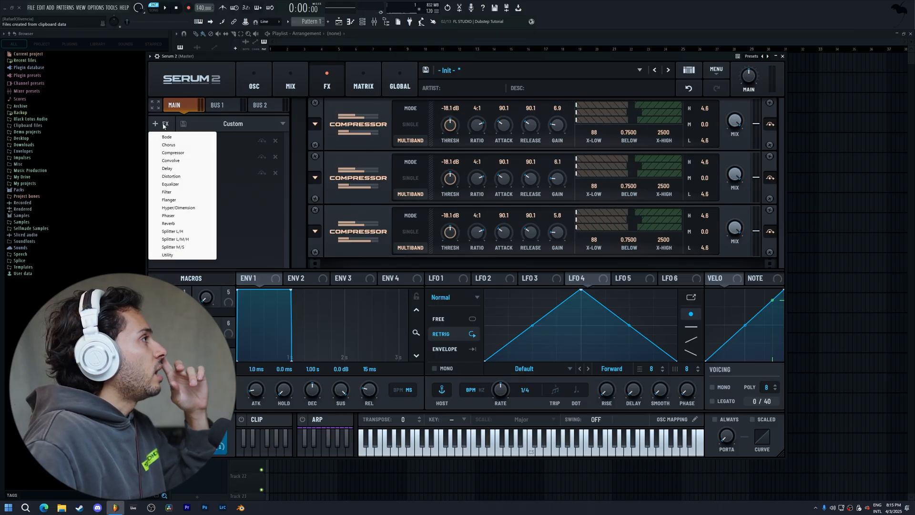
click(193, 209)
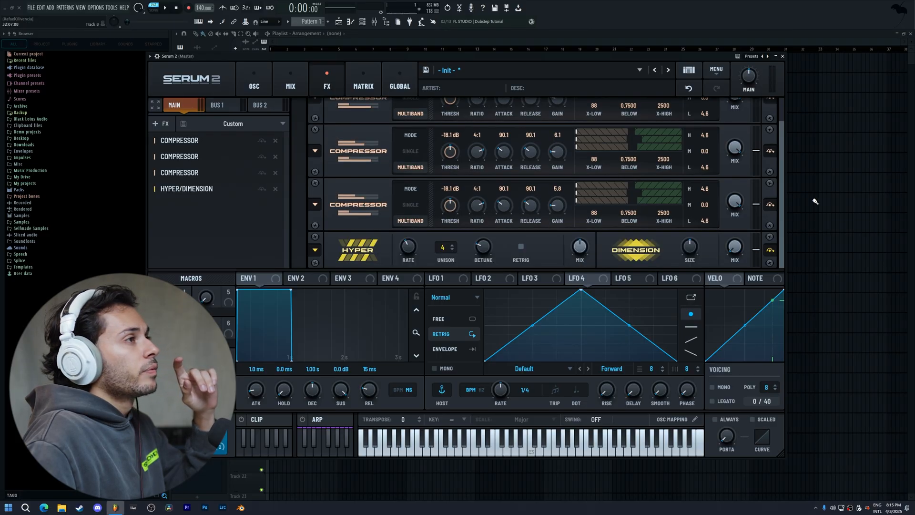
drag(205, 189, 206, 140)
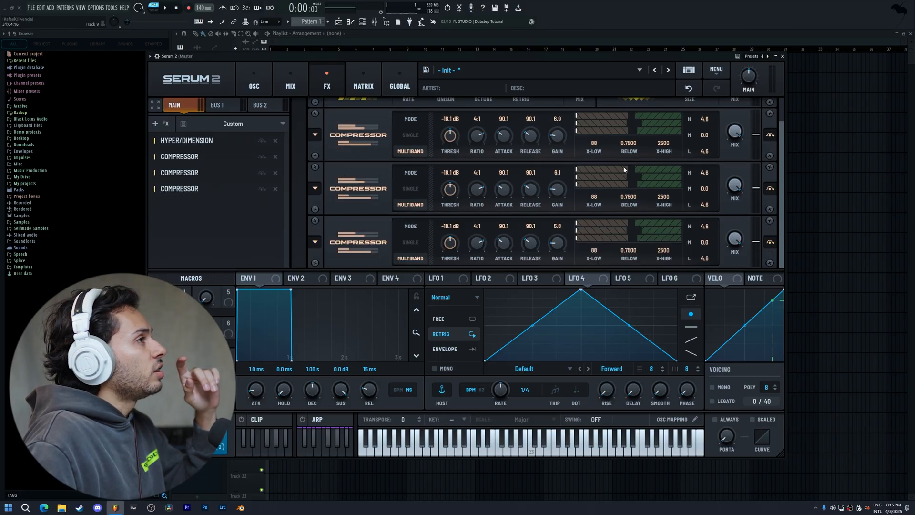
Set Hyper's rate to about 69% and unison to 7 voices, and adjust its detune and mix
scroll(776, 180, up, 1)
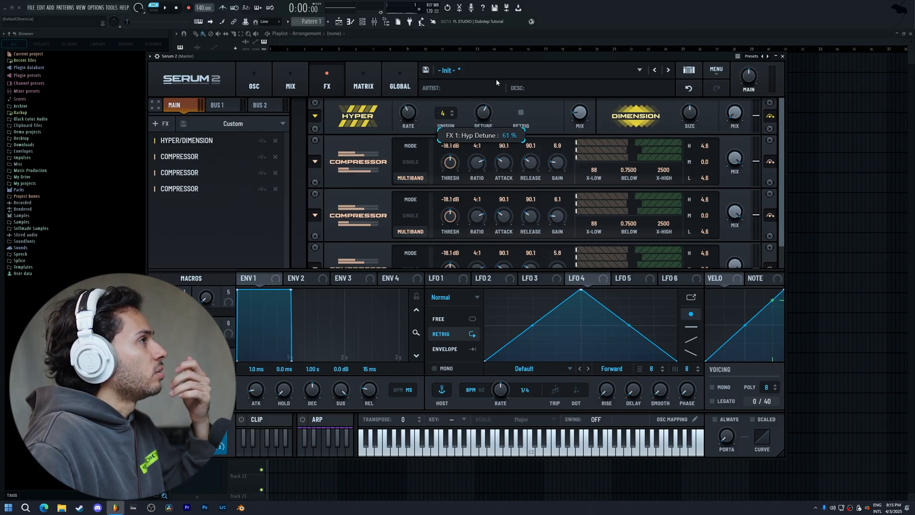
key(d)
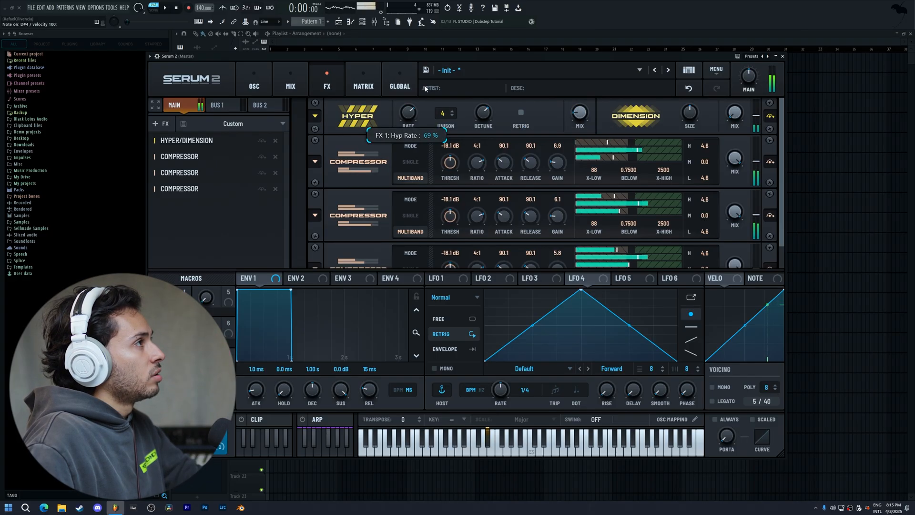
scroll(448, 115, up, 3)
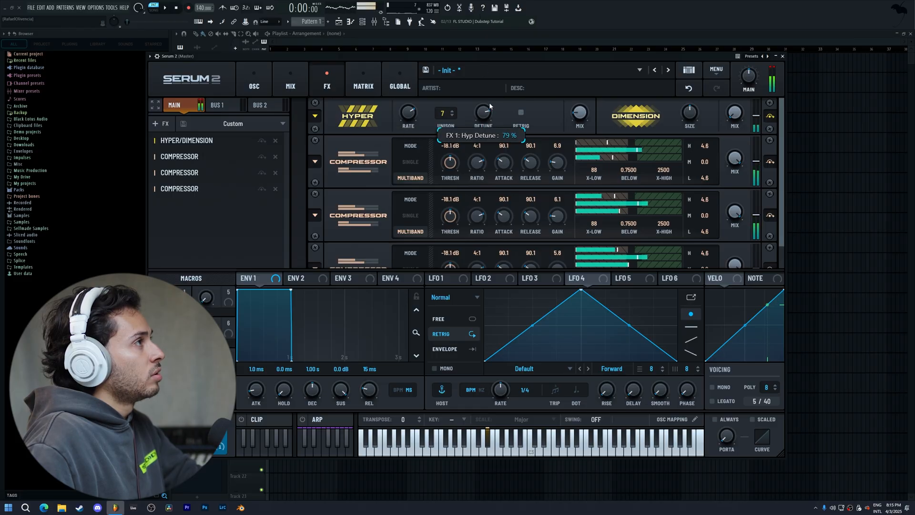
drag(580, 112, 590, 84)
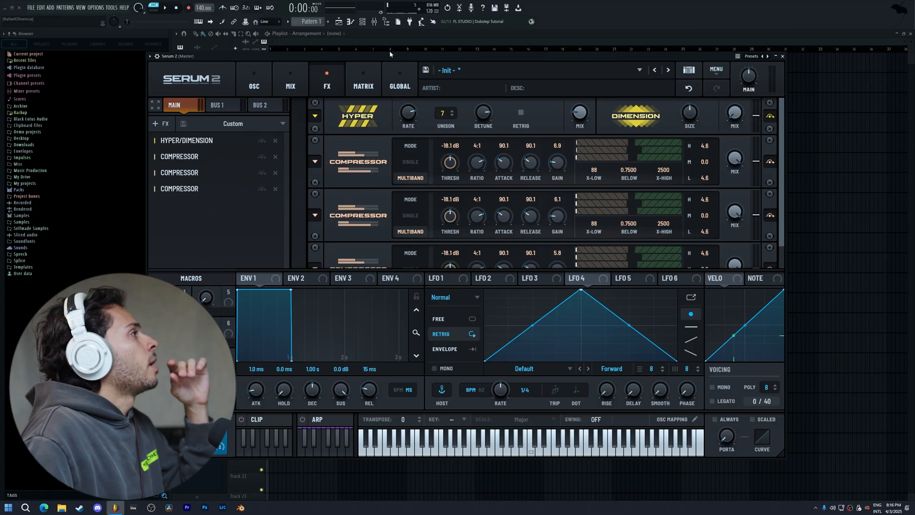
Add a Tube Distortion module after the three compressors and raise its drive to about 67%
click(156, 126)
click(186, 177)
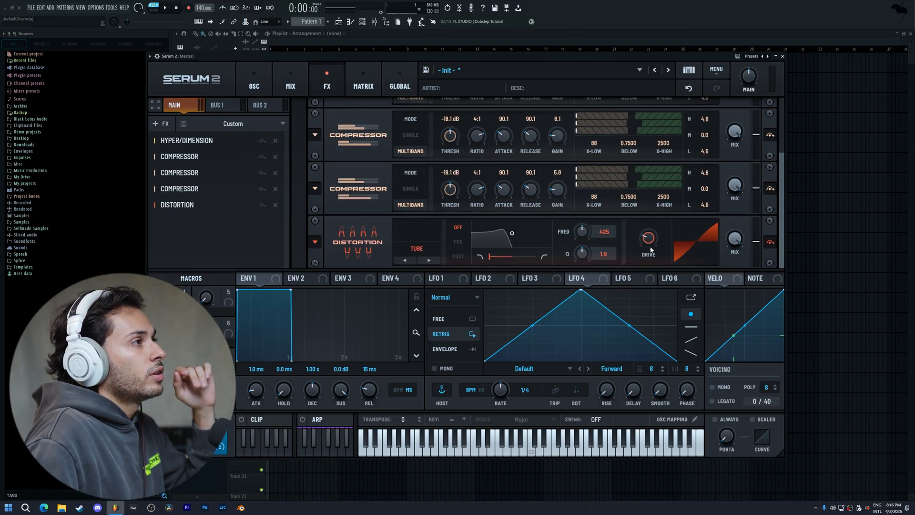
drag(651, 249, 662, 218)
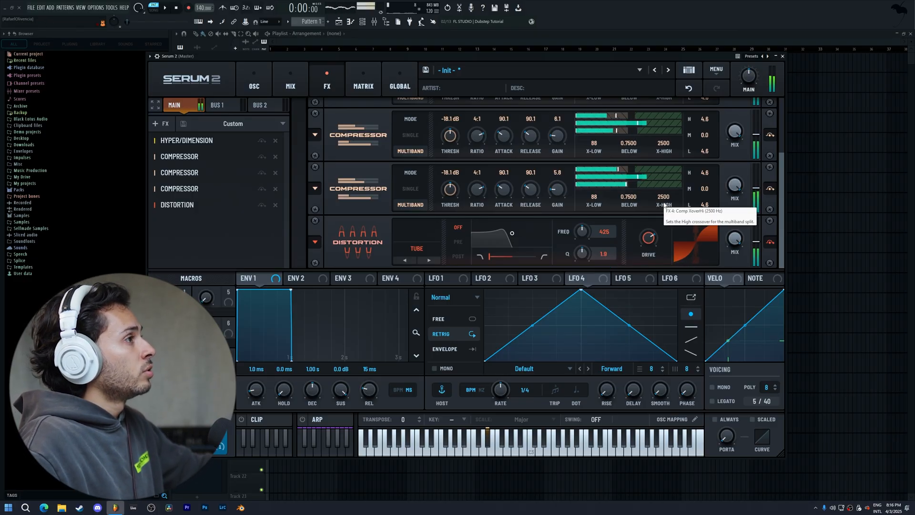
click(649, 245)
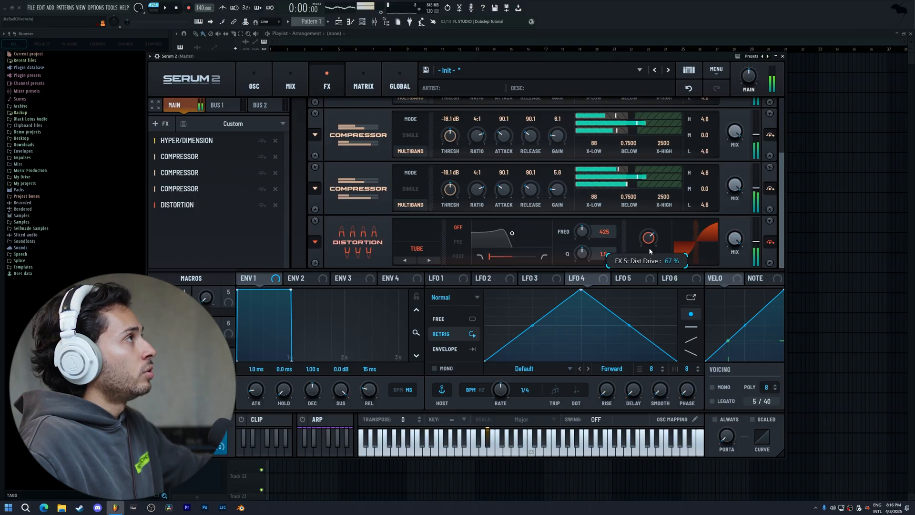
Clone the Serum 2 channel in the channel rack
drag(448, 60, 500, 162)
right_click(318, 115)
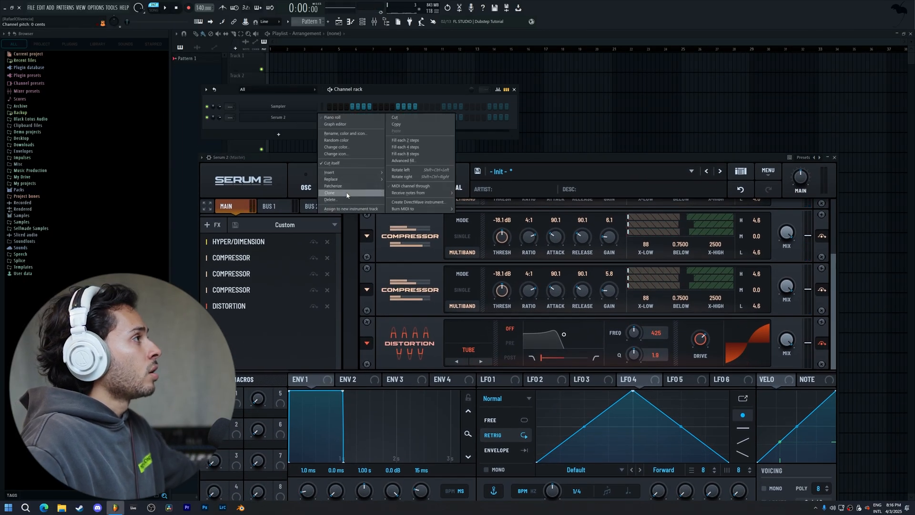
click(333, 192)
Load the user preset BS - FM Growl into the cloned Serum 2 instance
click(508, 181)
mouse_move(539, 213)
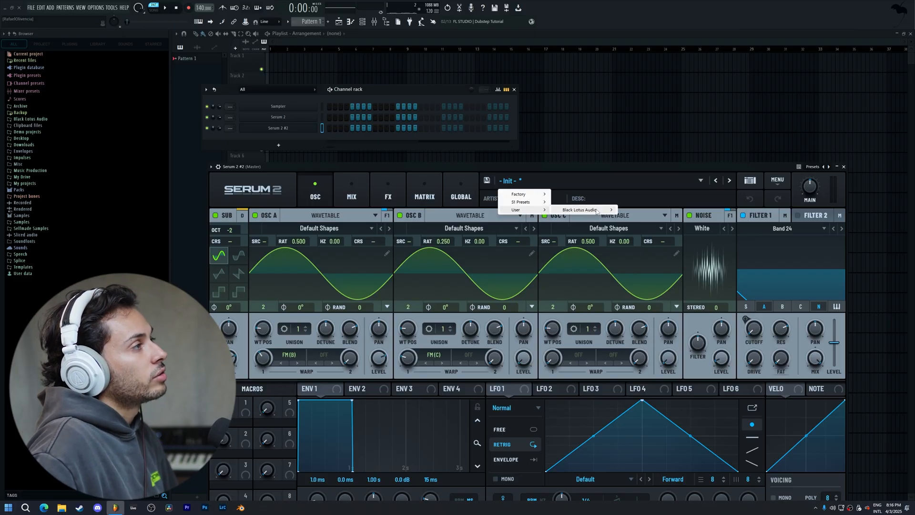
mouse_move(596, 211)
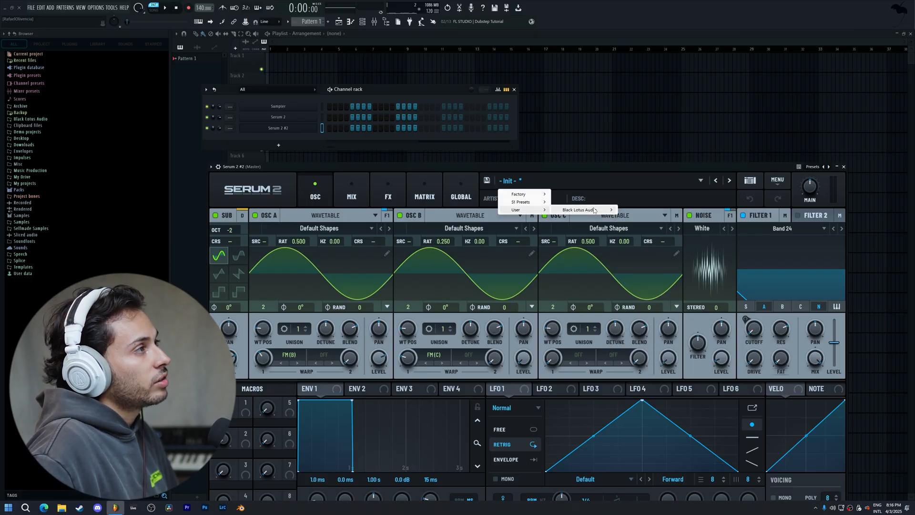
click(649, 230)
drag(482, 164, 443, 104)
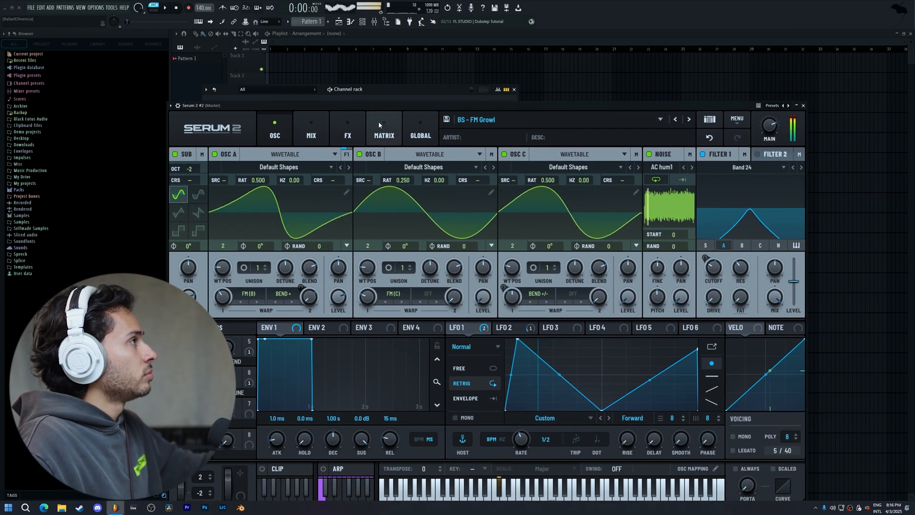
Examine the FM Growl preset's main effects chain from the first filter to the last compressor, and return to its oscillators
click(348, 132)
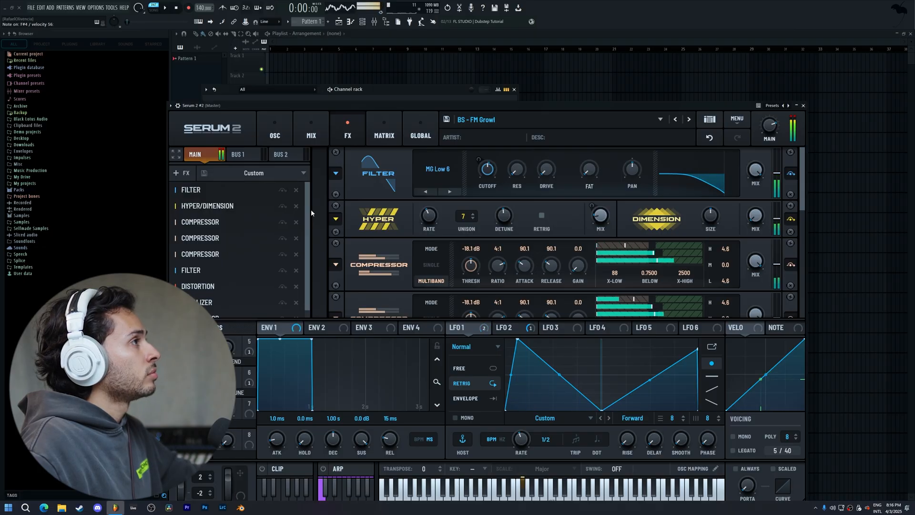
drag(309, 265, 308, 298)
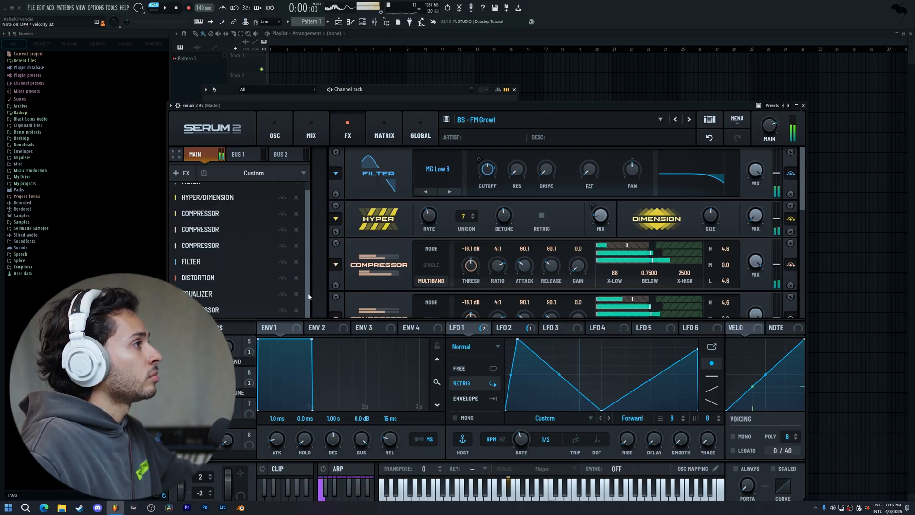
scroll(333, 273, down, 3)
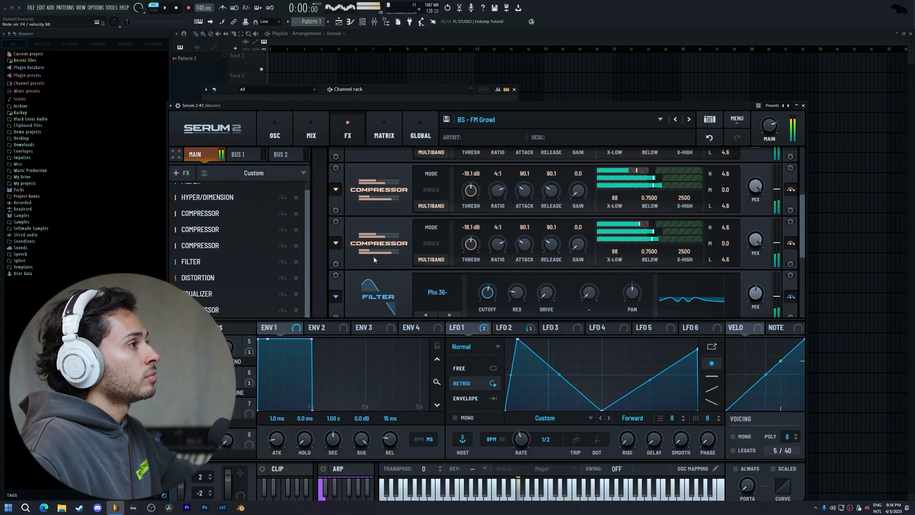
scroll(373, 256, down, 3)
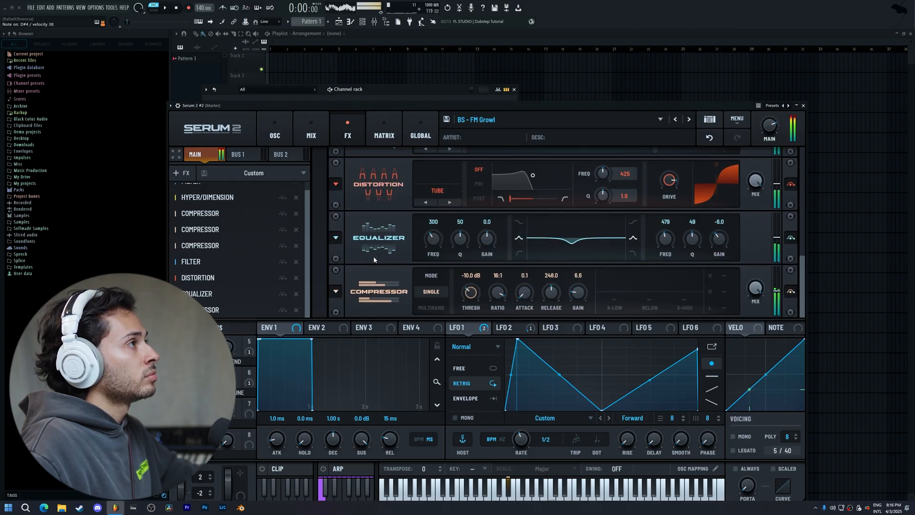
click(275, 131)
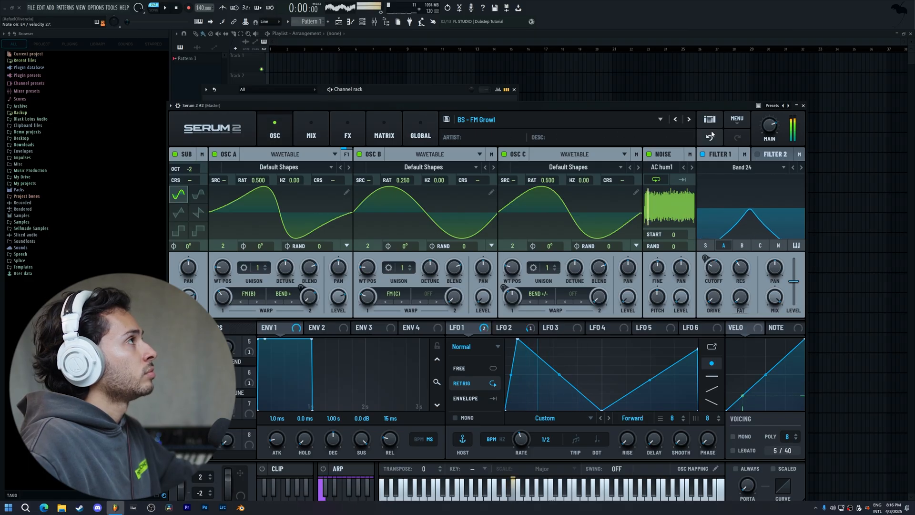
Close the cloned instance's window and reopen the original Serum 2 patch
click(804, 106)
click(294, 114)
drag(373, 159, 343, 68)
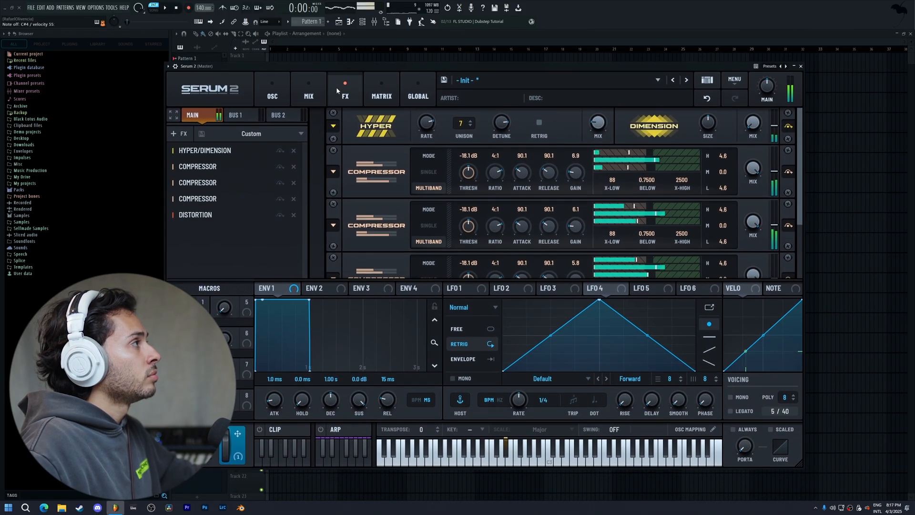
Add a Compressor after the distortion and load its FL Glue factory preset, with -10 dB threshold and 16:1 ratio
click(188, 134)
click(189, 185)
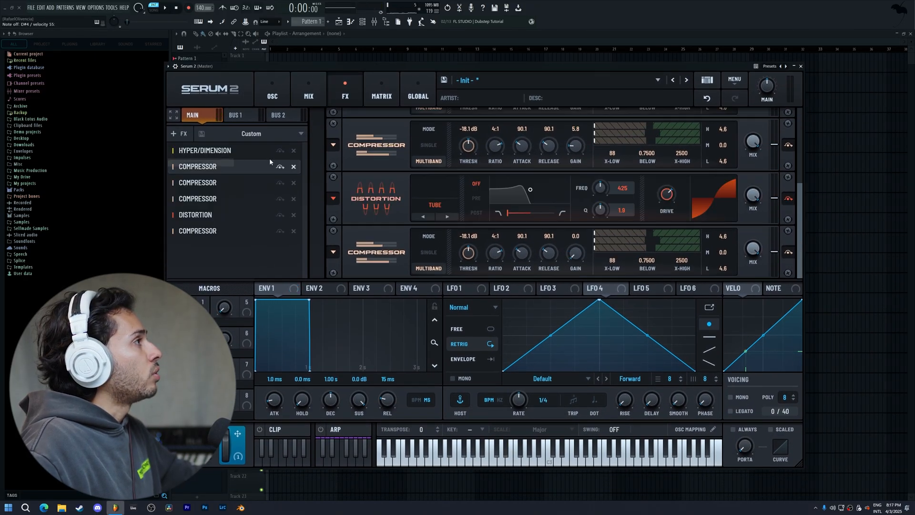
click(334, 252)
mouse_move(363, 250)
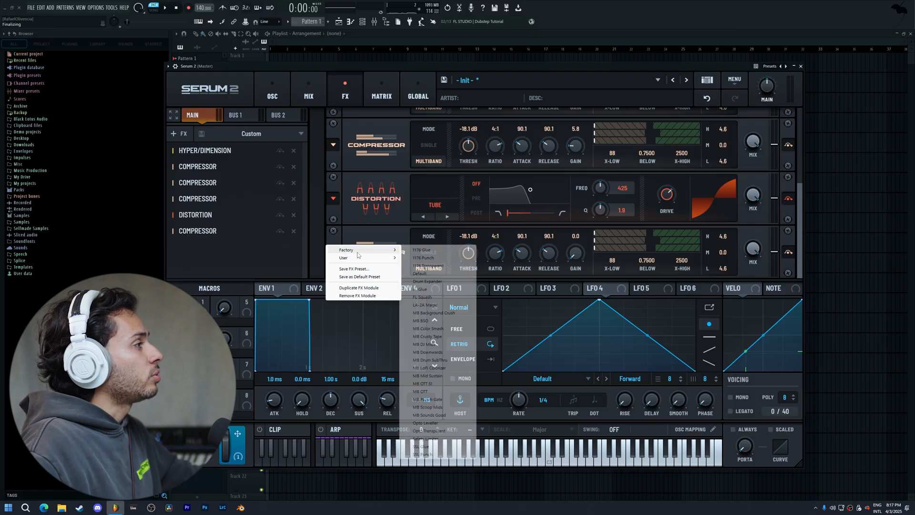
click(453, 448)
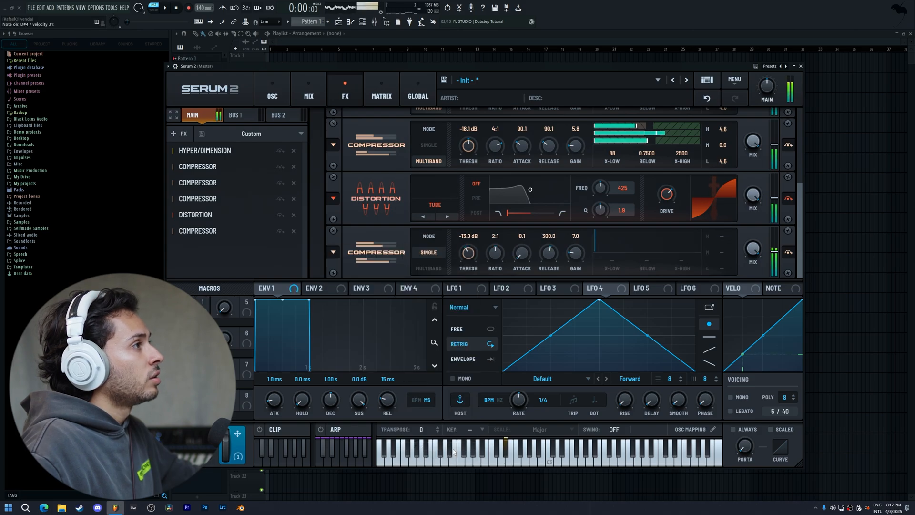
click(334, 251)
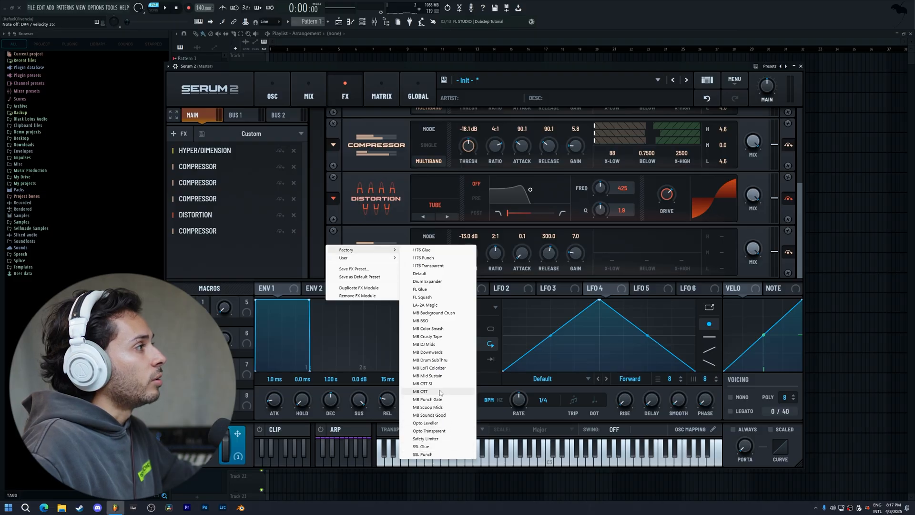
click(437, 289)
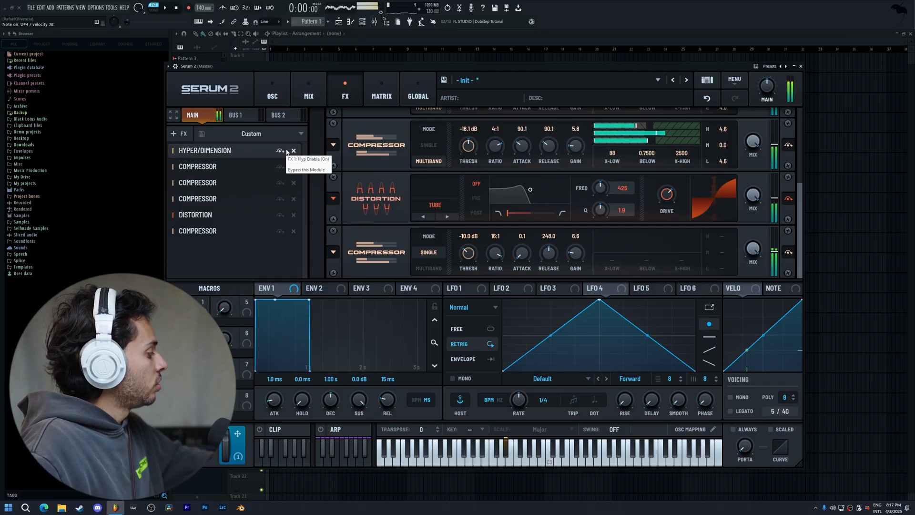
Set Filter 1's cutoff to about 18 Hz
click(281, 82)
drag(705, 237, 713, 223)
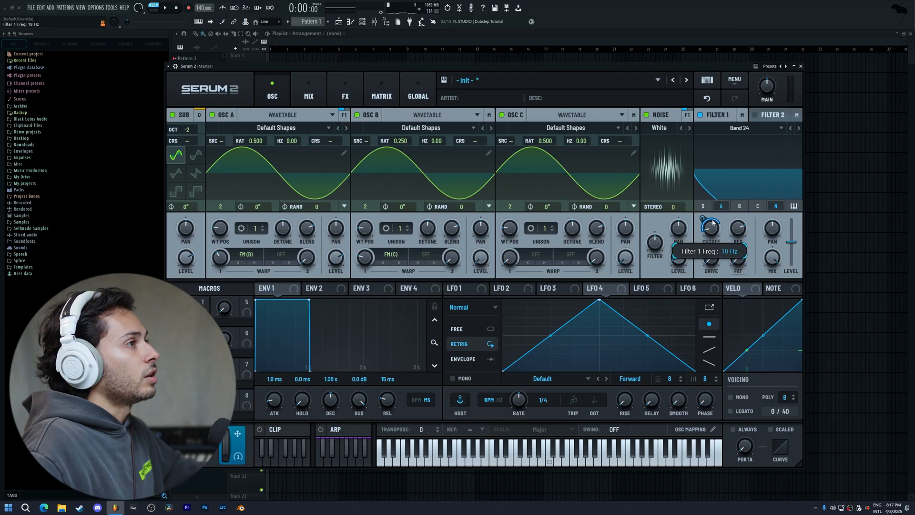
click(719, 205)
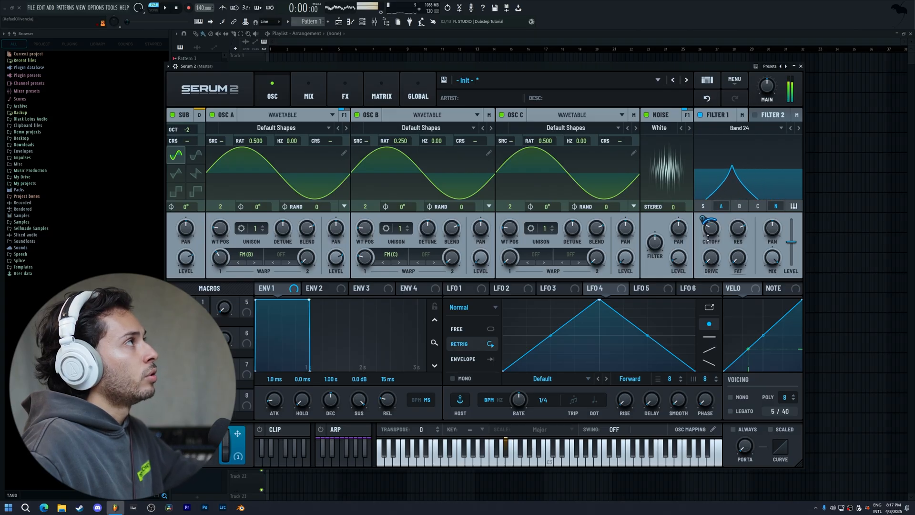
Add an MG Low 6 Filter at the start of the main effects chain and assign the mod wheel to its cutoff
click(346, 96)
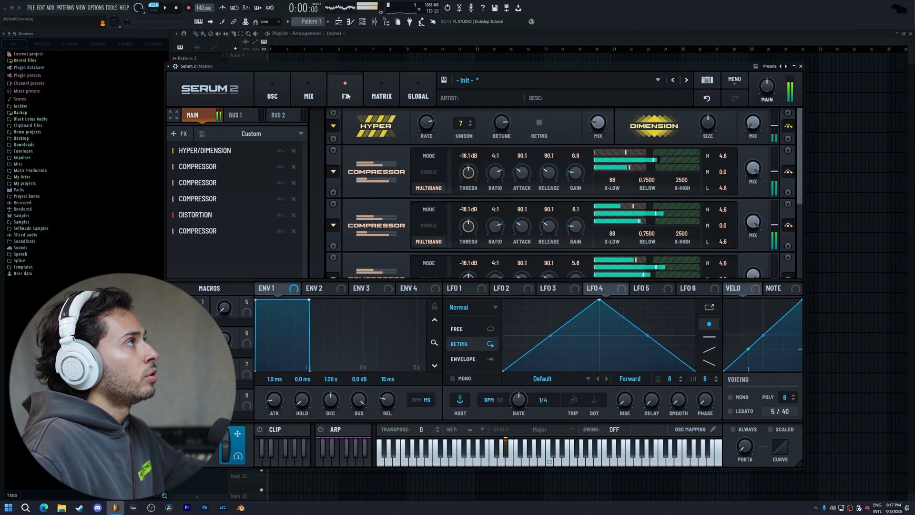
click(180, 133)
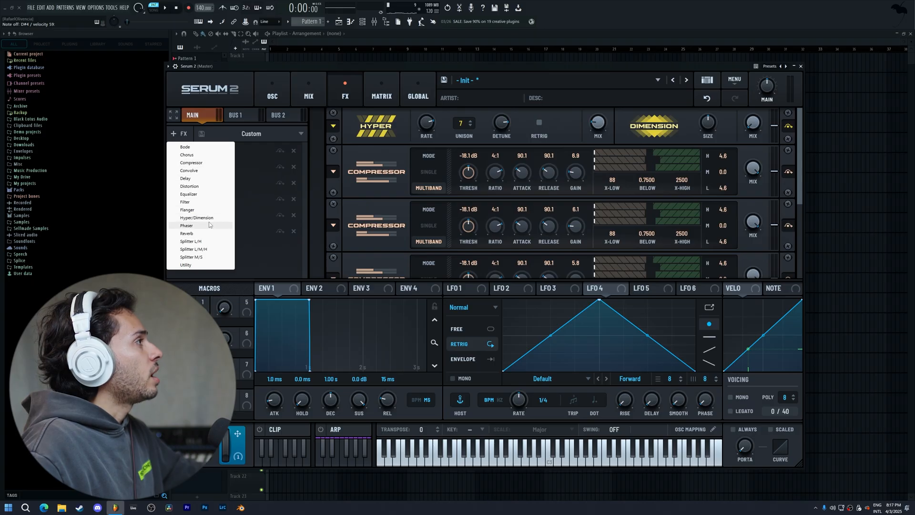
click(185, 202)
drag(216, 243, 213, 149)
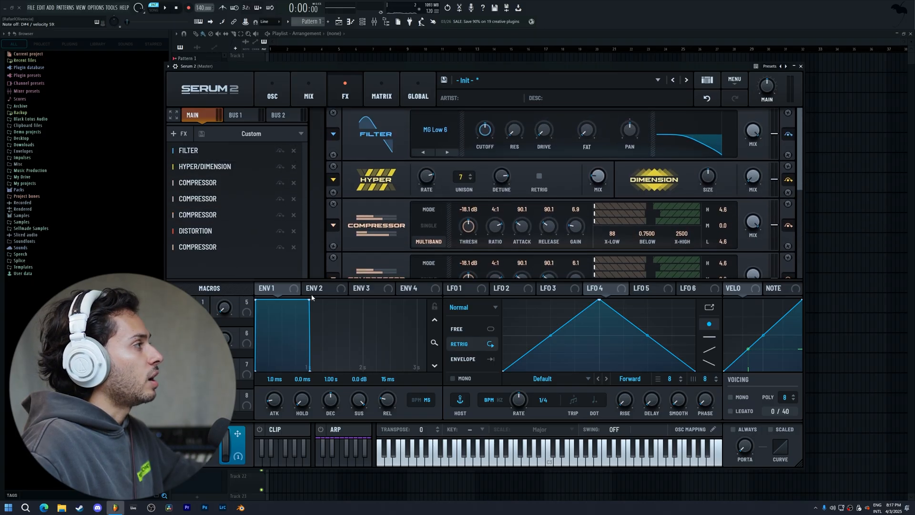
drag(245, 437, 481, 126)
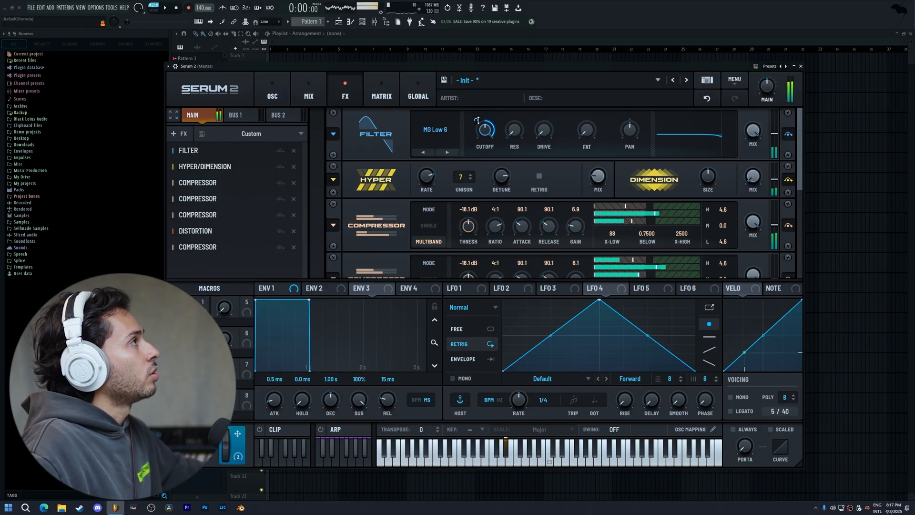
Add a second Distortion module and place it between Hyper/Dimension and the first compressor
click(195, 138)
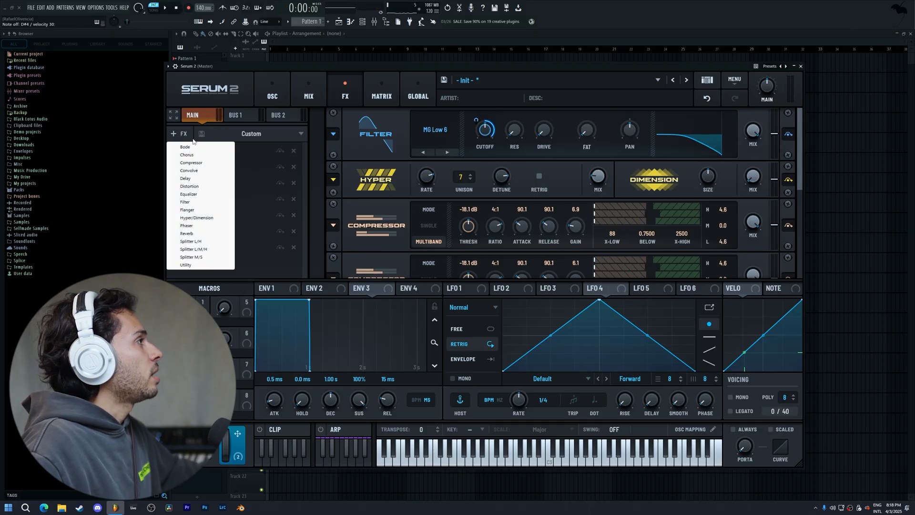
click(202, 186)
drag(210, 263, 212, 173)
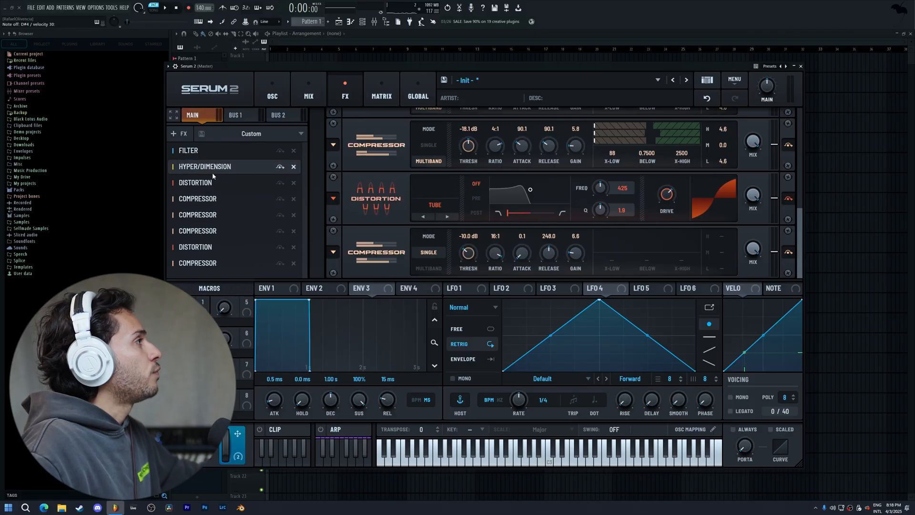
Change the first Distortion module's type from Tube to Downsample and raise its drive
drag(802, 211, 802, 113)
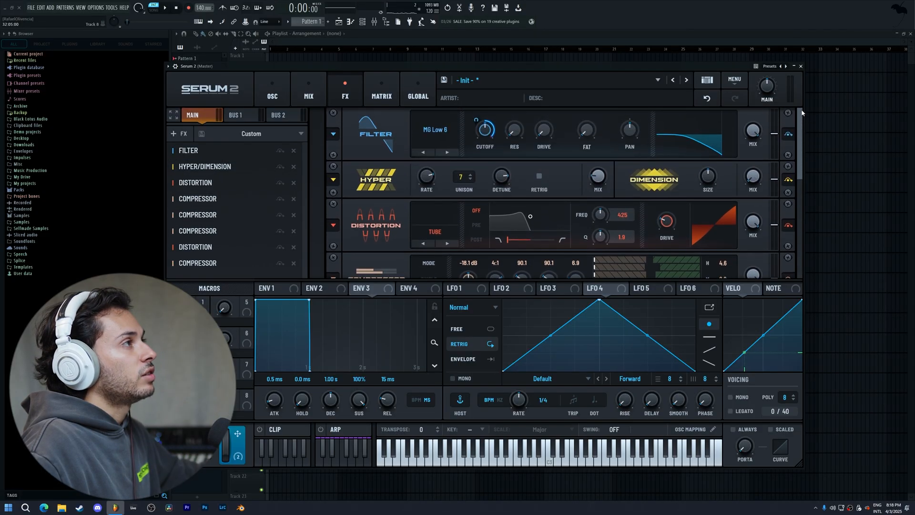
click(444, 234)
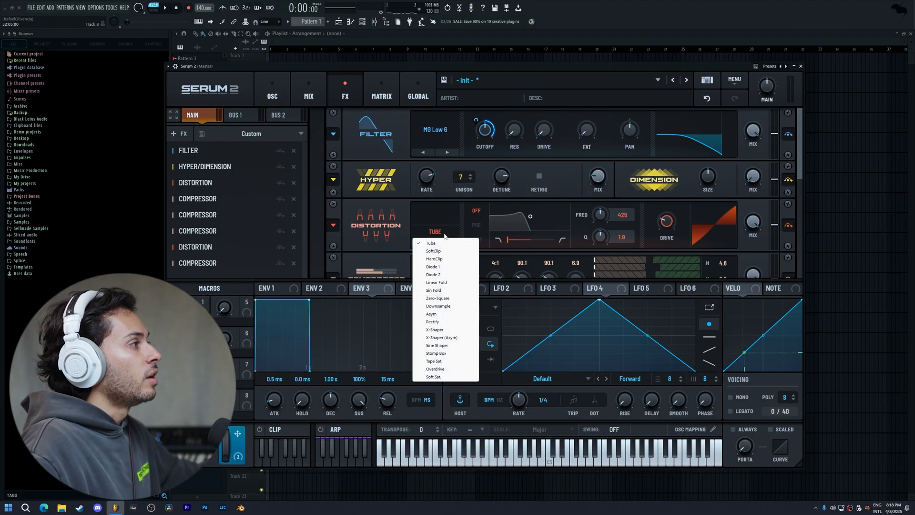
click(450, 306)
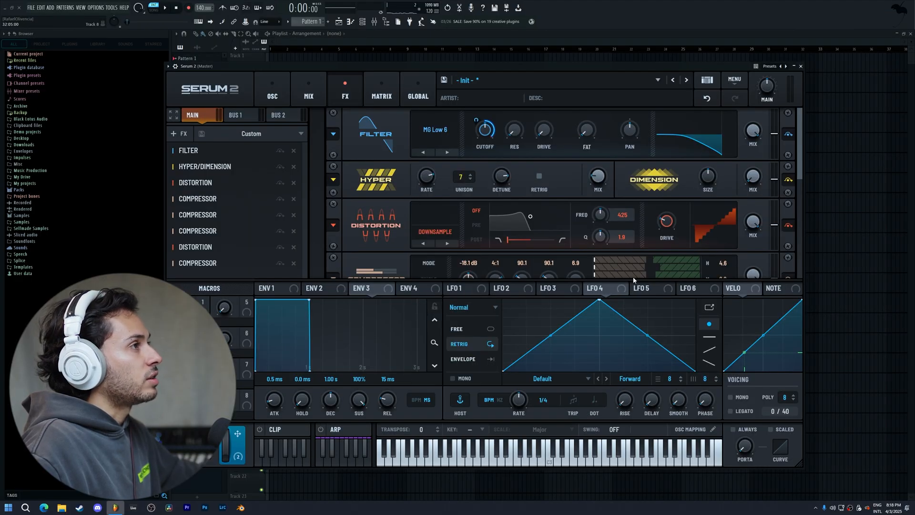
drag(670, 231, 679, 205)
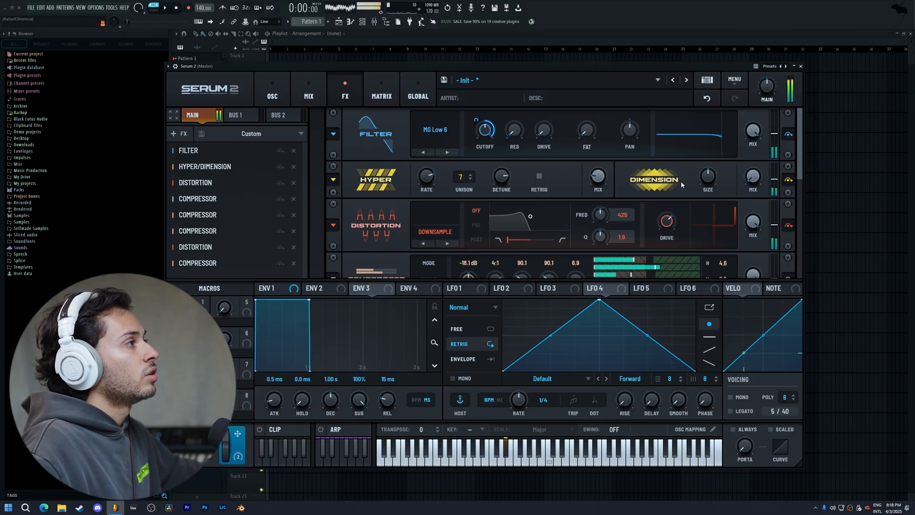
Reduce the Downsample distortion's wet mix to about 24%
drag(750, 224, 753, 338)
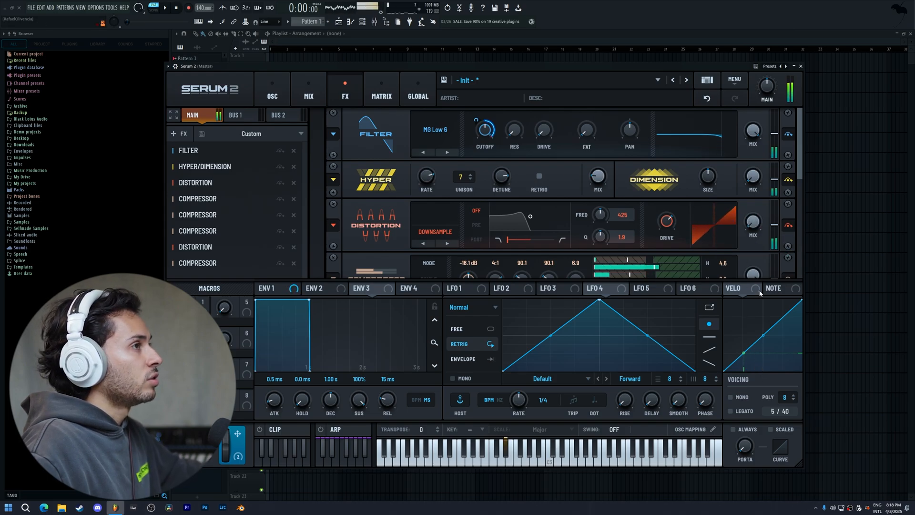
drag(758, 229, 759, 242)
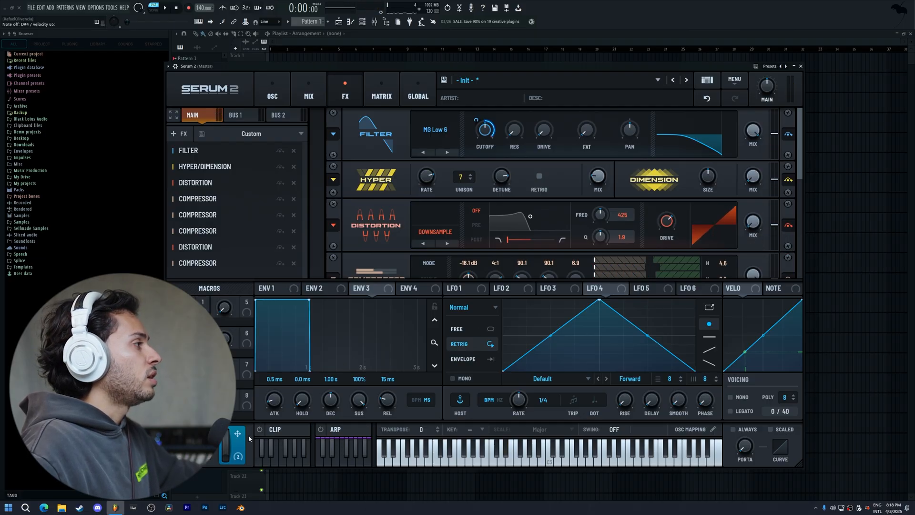
scroll(751, 241, down, 2)
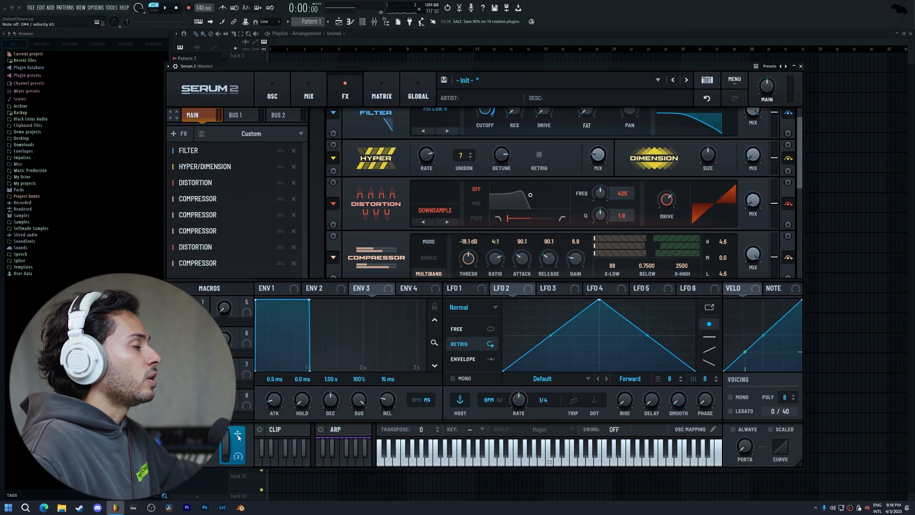
drag(760, 196, 755, 185)
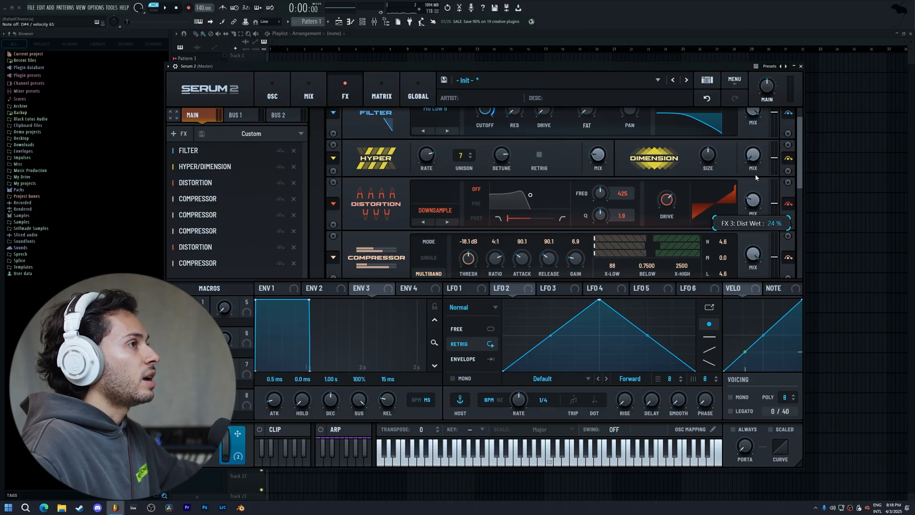
drag(238, 434, 752, 187)
right_click(750, 185)
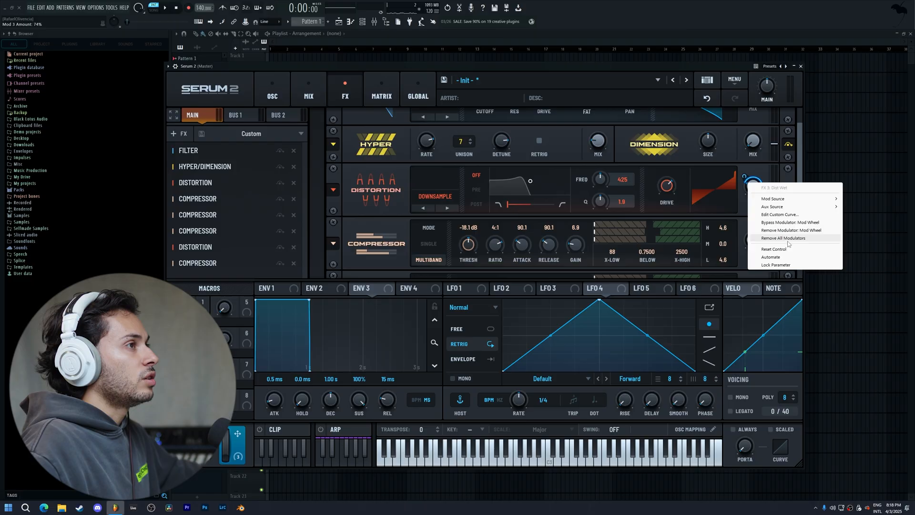
click(787, 231)
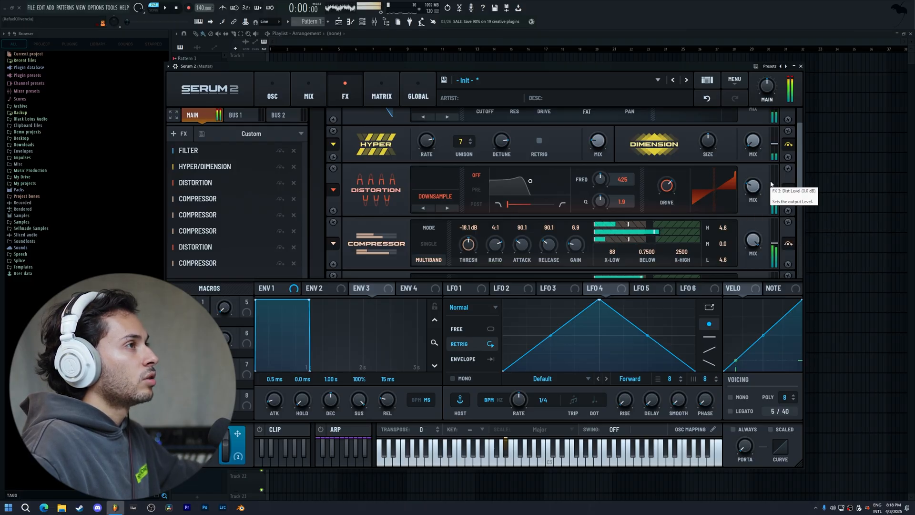
Lower the Downsample distortion's mix further and assign the mod wheel to modulate it
mouse_move(756, 202)
mouse_down()
mouse_move(761, 237)
mouse_move(761, 217)
mouse_up()
drag(237, 434, 760, 283)
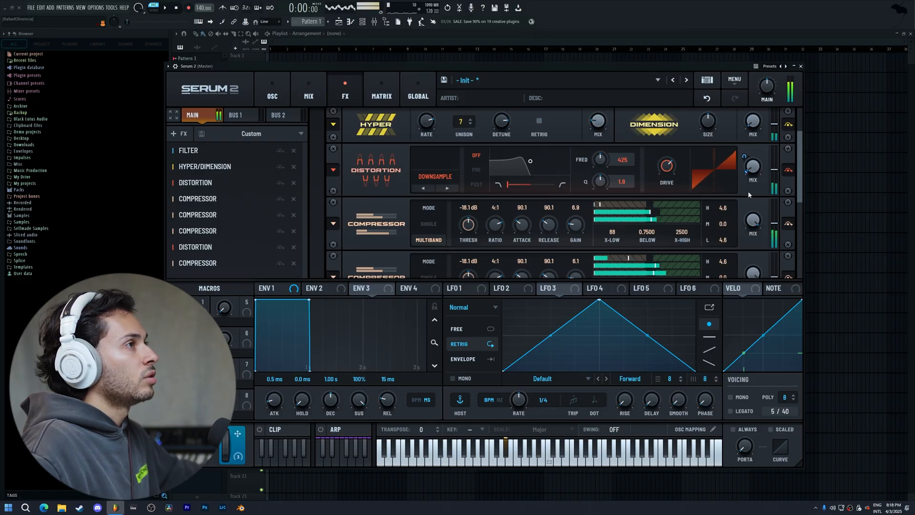
mouse_move(758, 172)
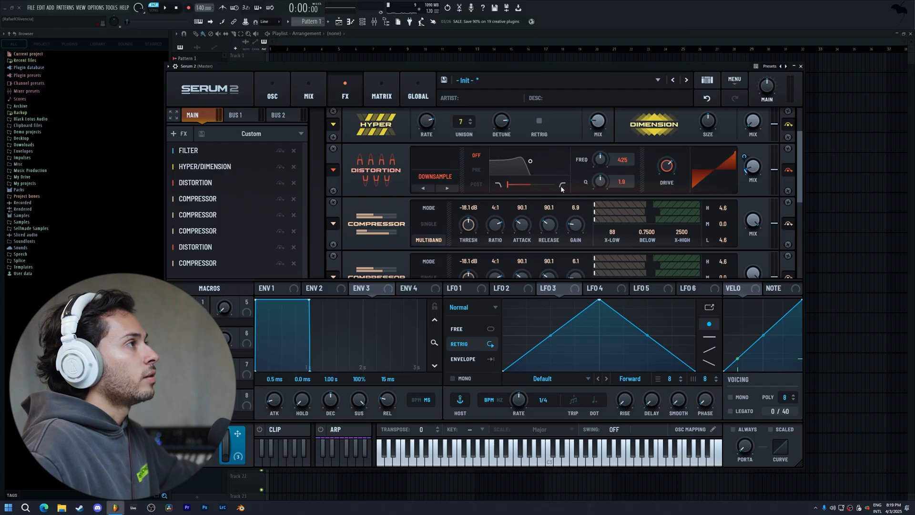
Enable the Downsample distortion's post filter as a full high-pass at about 13600 Hz with Q 0.1, and fine-tune the mix
click(476, 184)
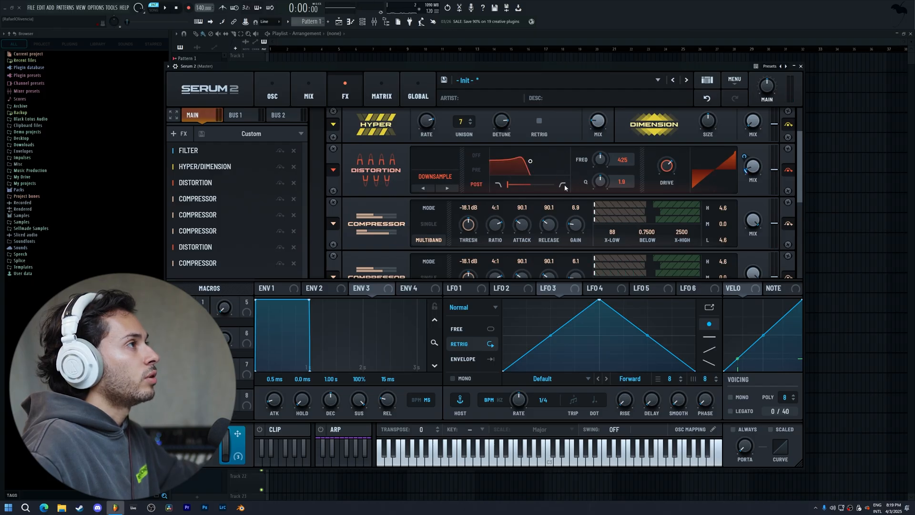
drag(530, 163, 711, 216)
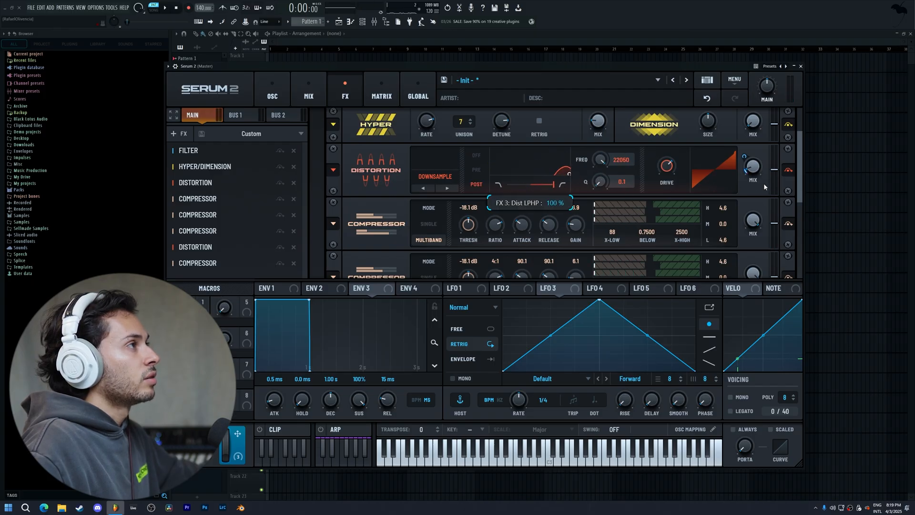
drag(607, 158, 608, 166)
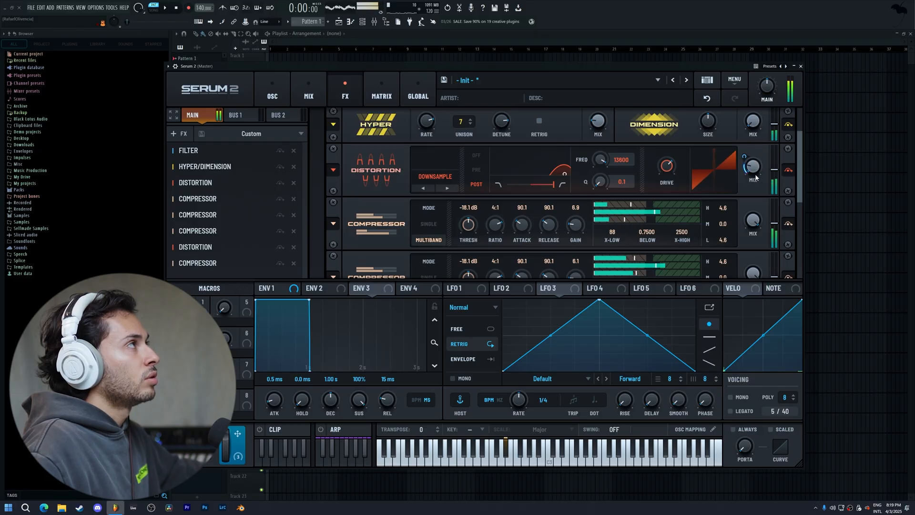
drag(755, 178, 754, 177)
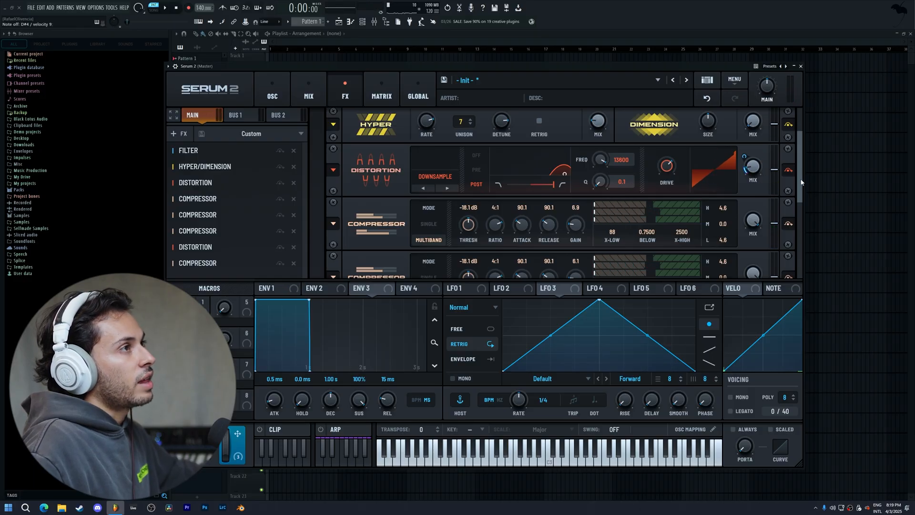
Add a Phs 36- Filter to the main effects chain and place it between the third multiband compressor and the Tube distortion
drag(800, 183, 809, 281)
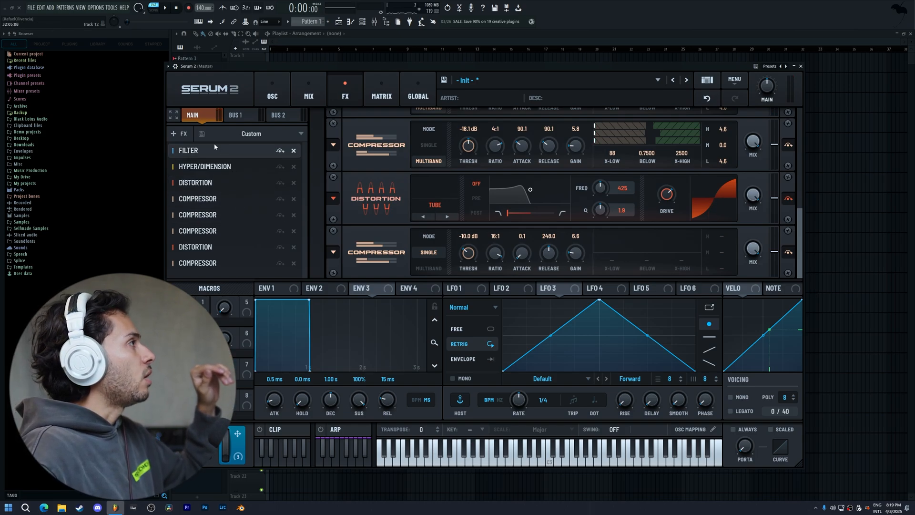
click(180, 133)
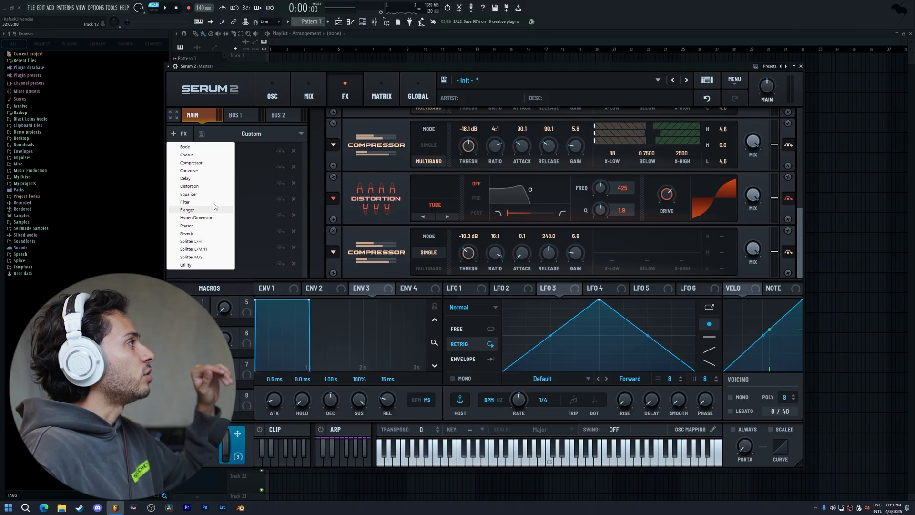
click(215, 201)
click(437, 247)
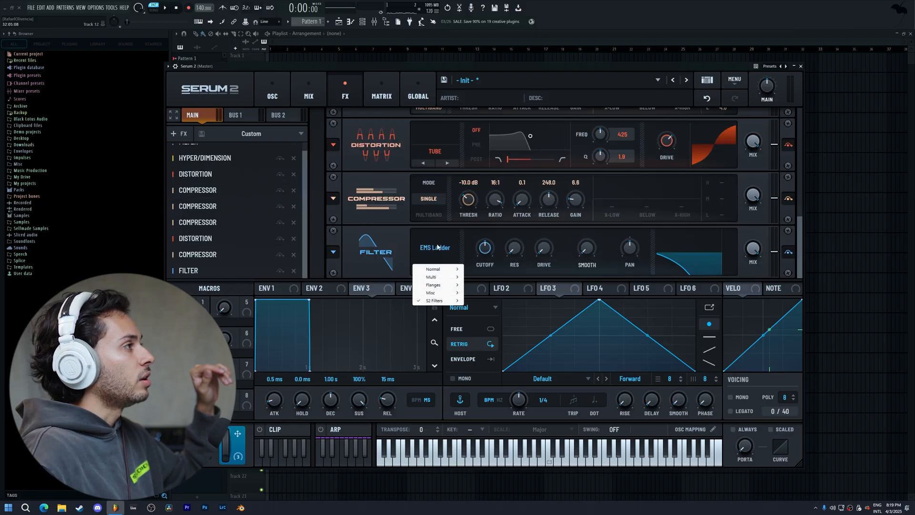
mouse_move(448, 289)
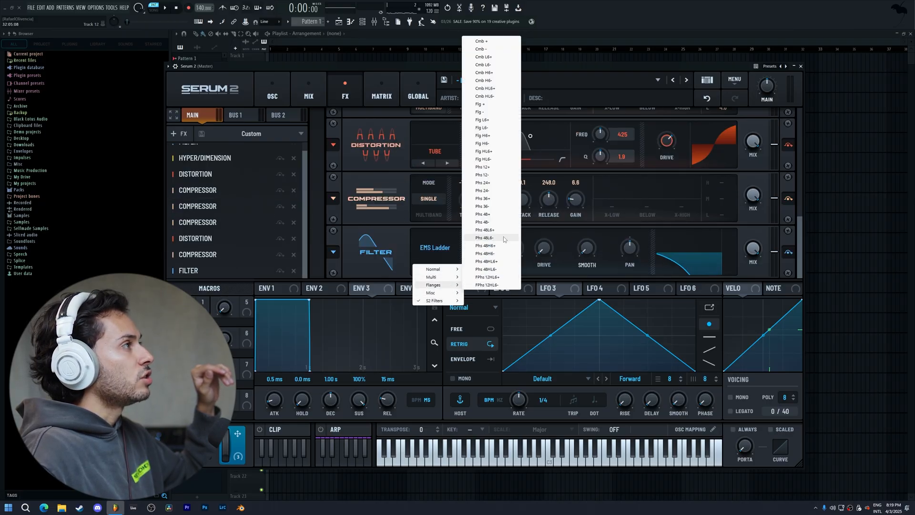
click(496, 206)
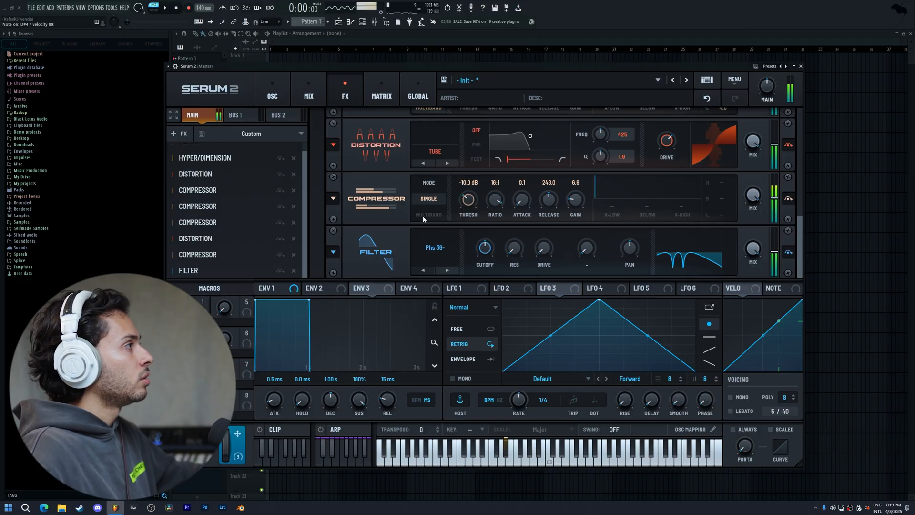
drag(230, 268, 224, 238)
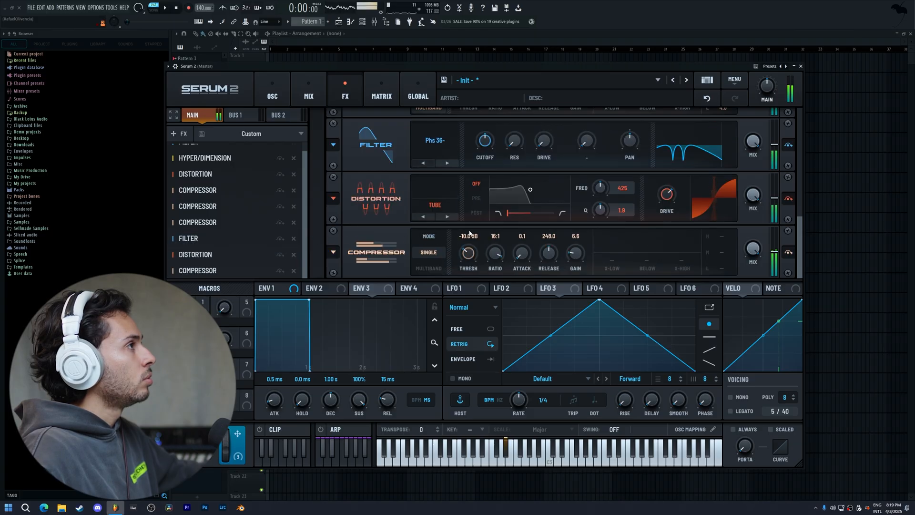
Raise the phaser filter's cutoff and try the neighbouring Phs 36+ and Phs 24- types
mouse_move(487, 147)
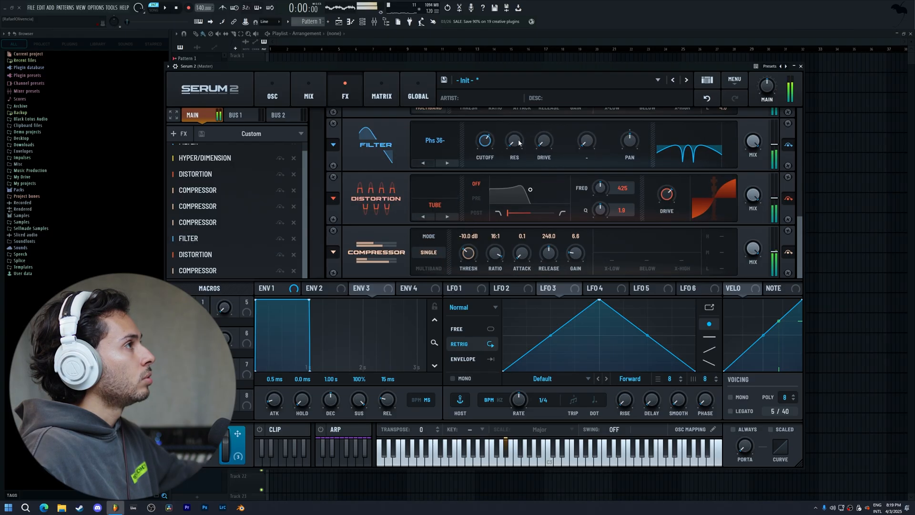
scroll(487, 143, up, 5)
scroll(488, 145, up, 2)
click(447, 163)
click(428, 163)
click(427, 163)
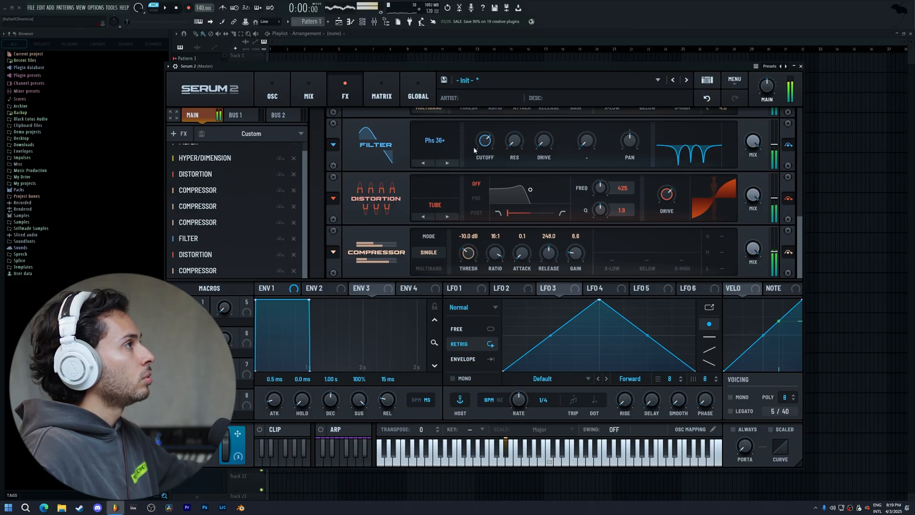
scroll(481, 151, up, 3)
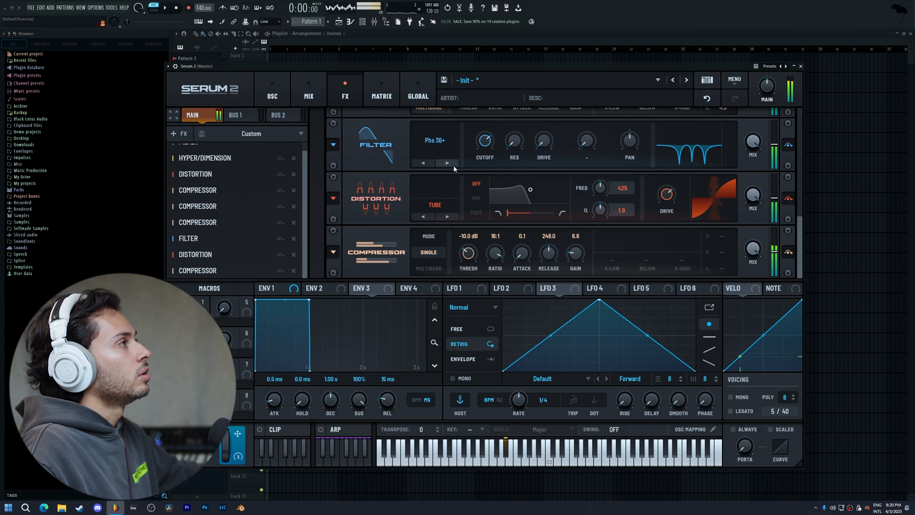
click(425, 163)
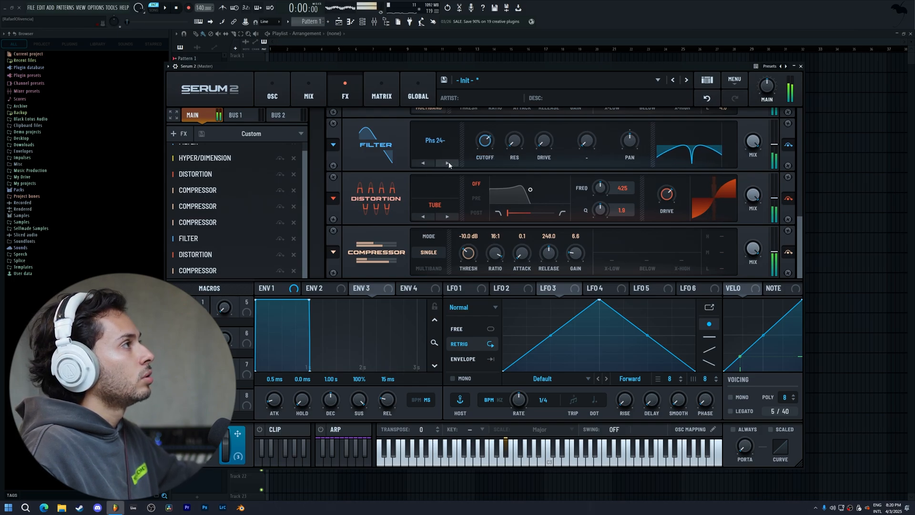
Try a higher resonance on the Phs 36- filter, return it to minimum, and set the cutoff to about 1096 Hz
drag(514, 140, 530, 57)
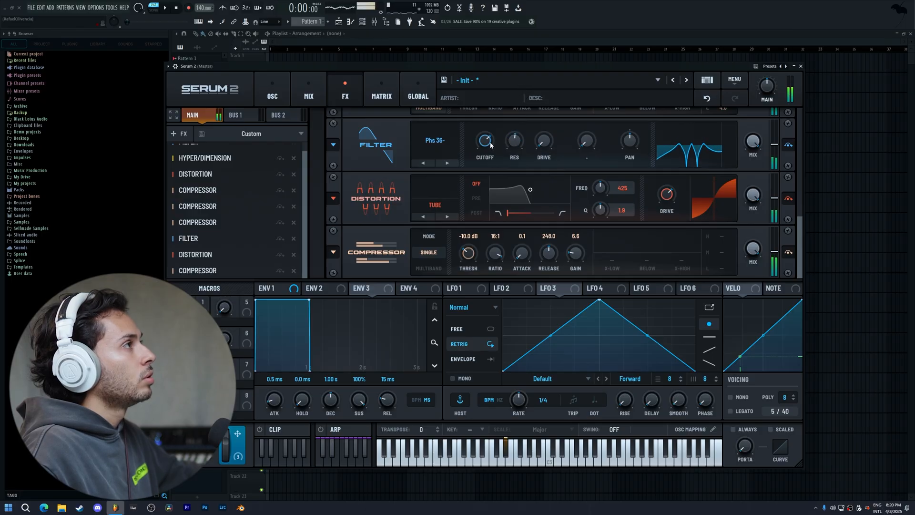
drag(489, 143, 491, 151)
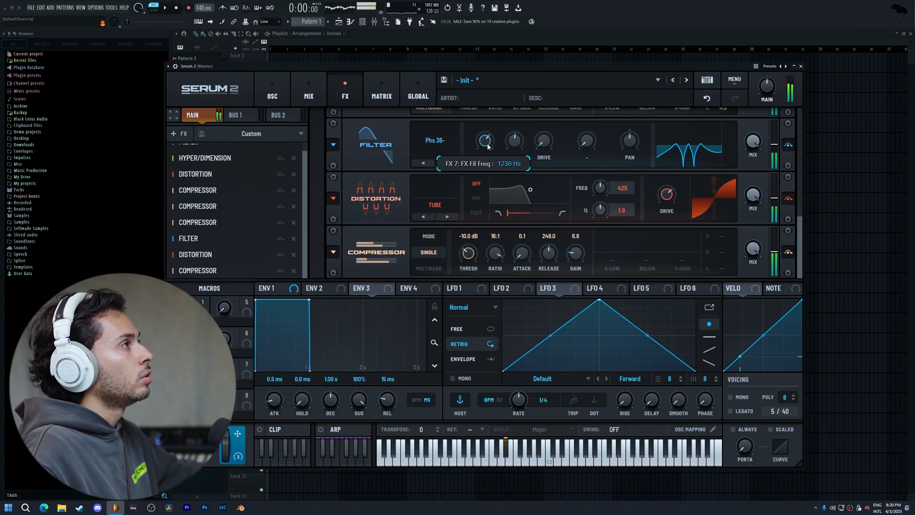
drag(514, 140, 518, 232)
drag(485, 140, 493, 158)
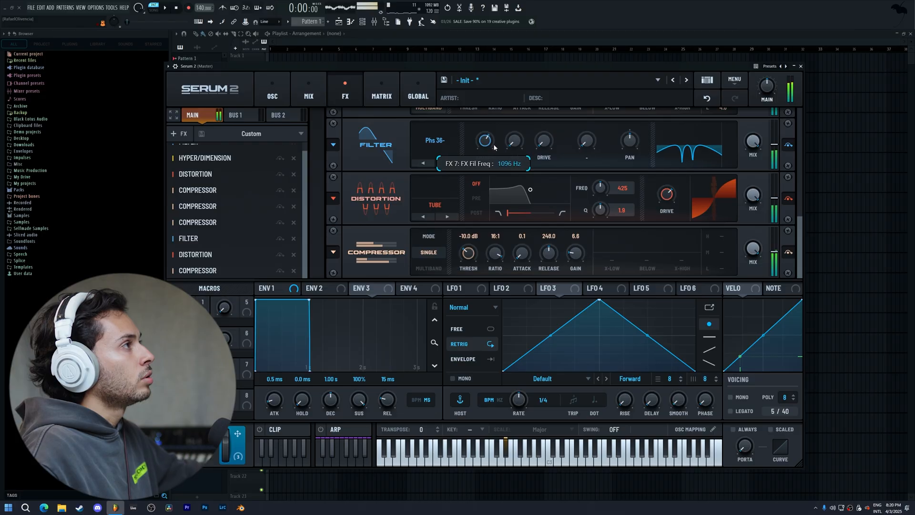
Switch the phaser filter to Phs 48- and lower its mix
click(456, 162)
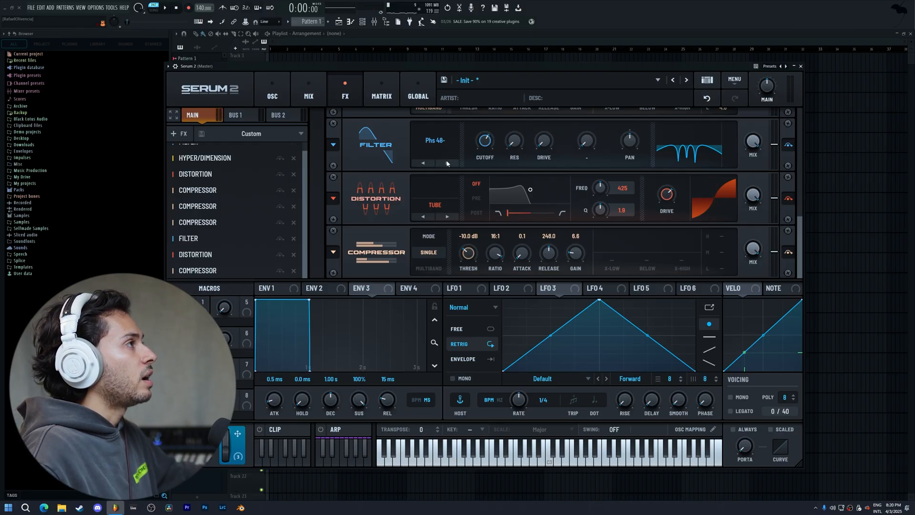
drag(774, 141, 766, 183)
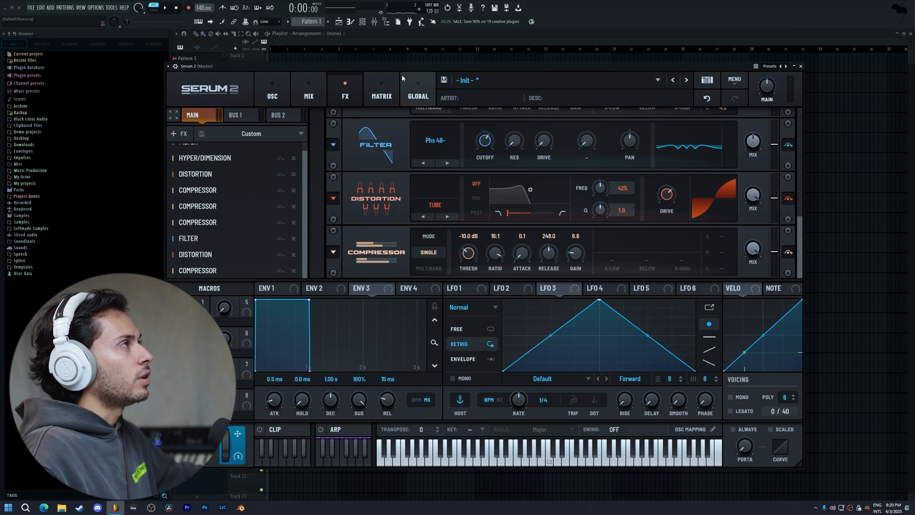
drag(404, 68, 408, 65)
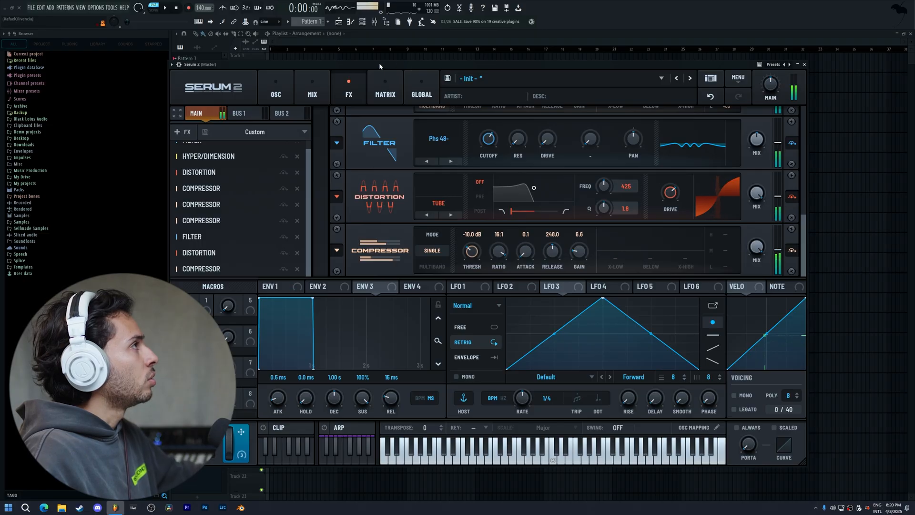
Set oscillator C's first warp mode to Bend +/- with a warp amount of about 1%
click(272, 91)
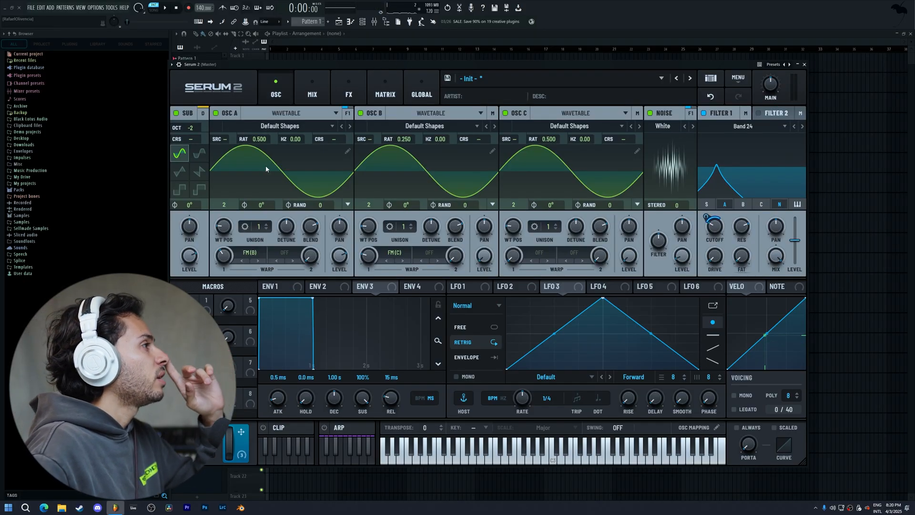
click(539, 253)
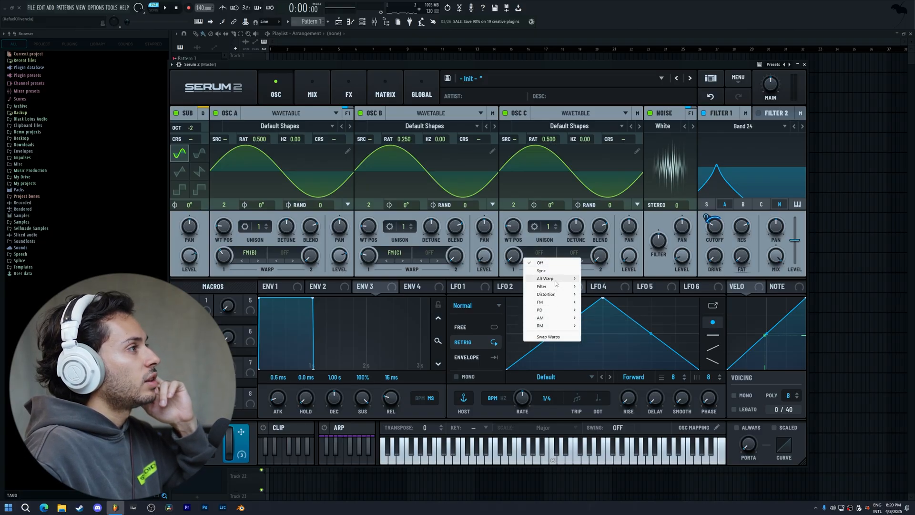
mouse_move(556, 284)
click(597, 294)
right_click(514, 256)
drag(514, 256, 520, 206)
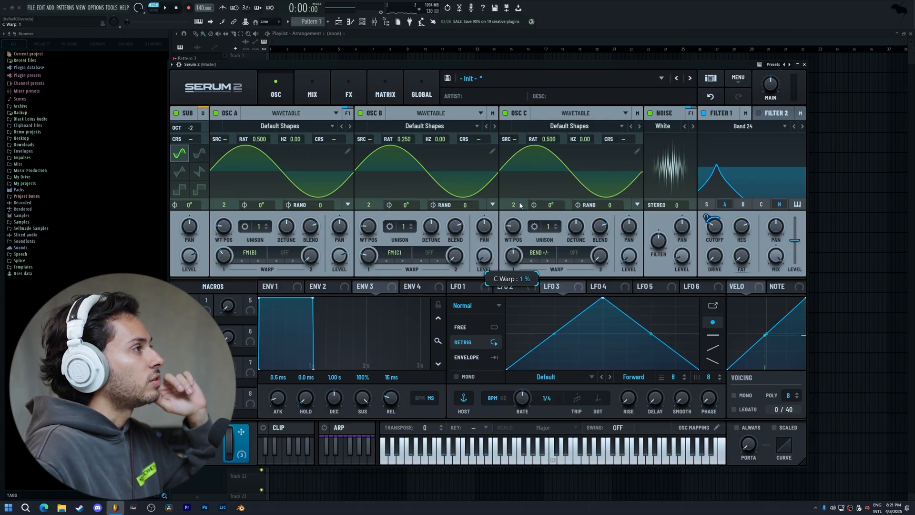
Enter one sustained note spanning four bars in the Serum 2 channel's piano roll
drag(520, 205, 520, 205)
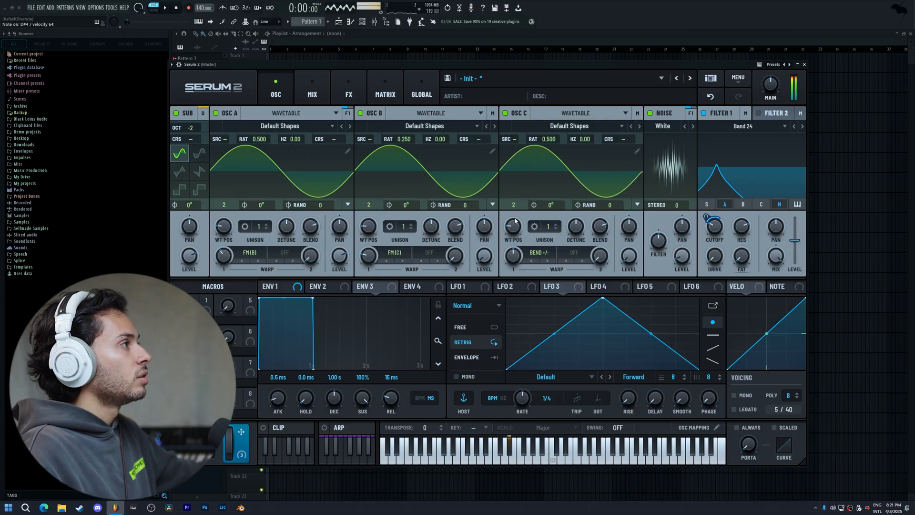
key(Escape)
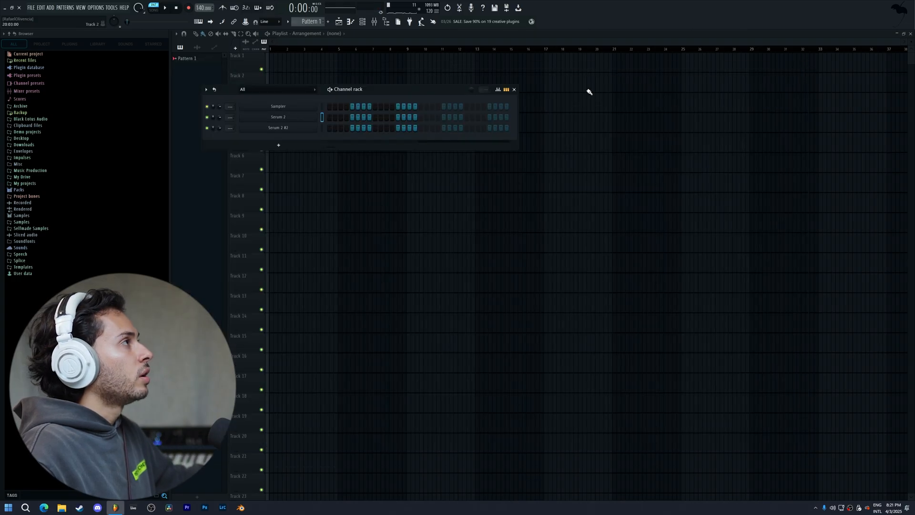
right_click(316, 117)
click(339, 118)
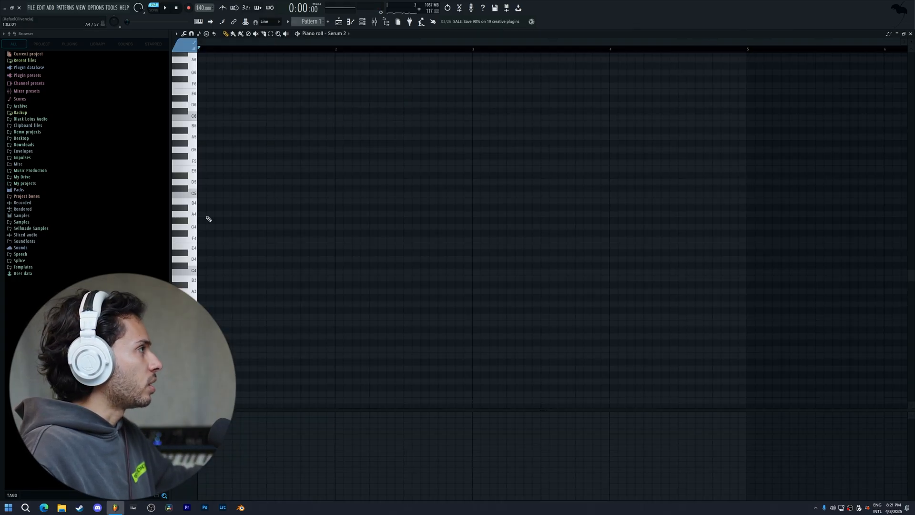
click(183, 252)
click(200, 253)
drag(212, 252, 739, 270)
Place Pattern 1 at the start of playlist Track 1 and create an automation clip for Serum 2's modulation wheel
click(340, 22)
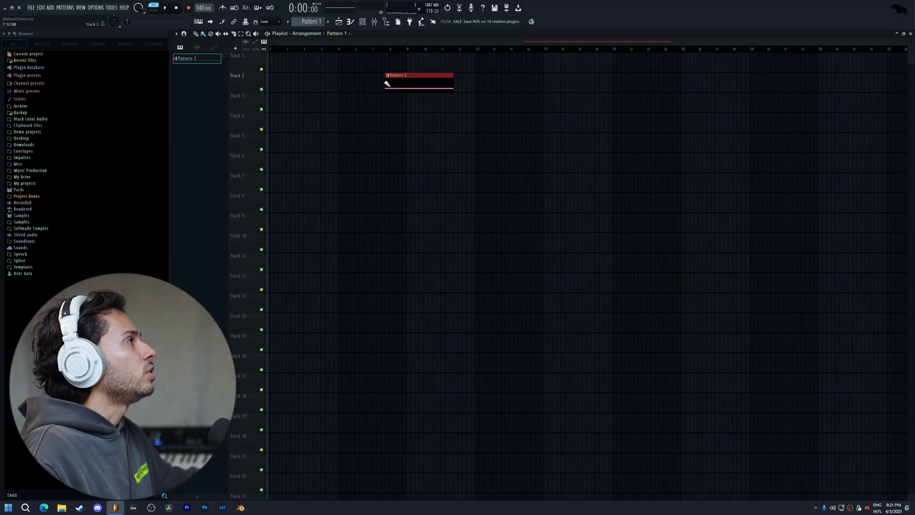
drag(387, 83, 168, 27)
right_click(248, 24)
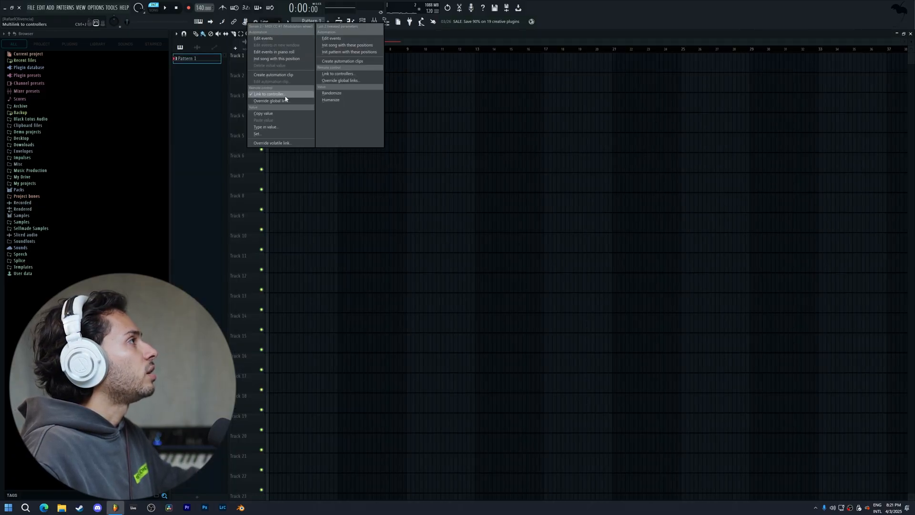
click(278, 77)
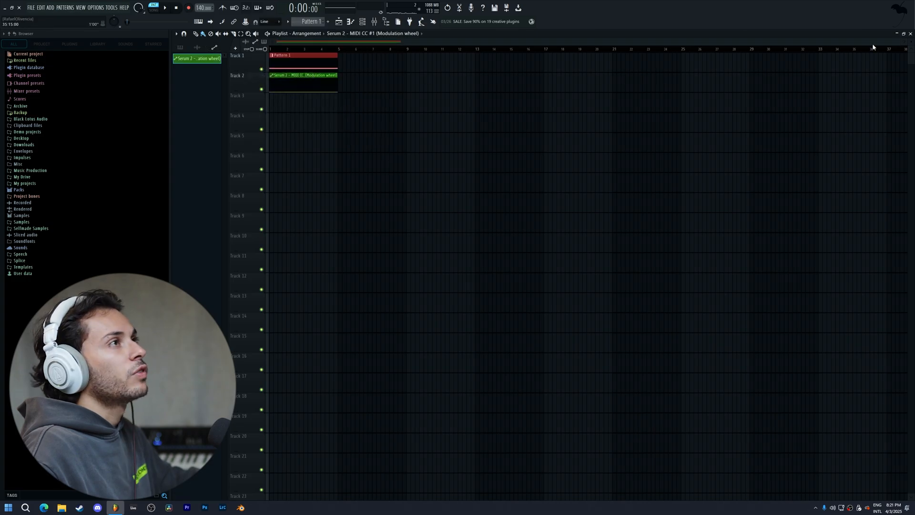
Add a 100% peak at 1:02:00 in the modulation wheel automation and audition the song
drag(900, 41, 334, 41)
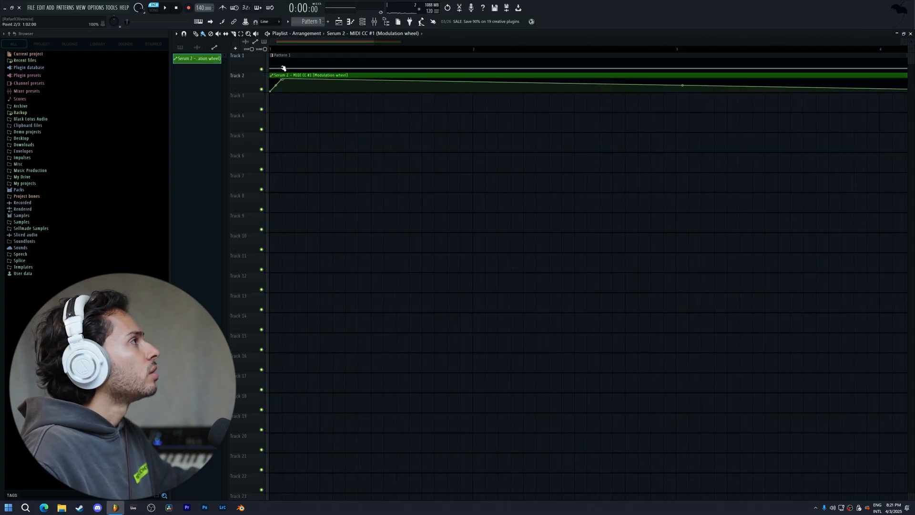
key(l)
key(space)
key(space)
key(space)
key(space)
Add two short falling spikes to the automation, starting at 1:05:00 with about 55% and at 1:06:00
right_click(321, 85)
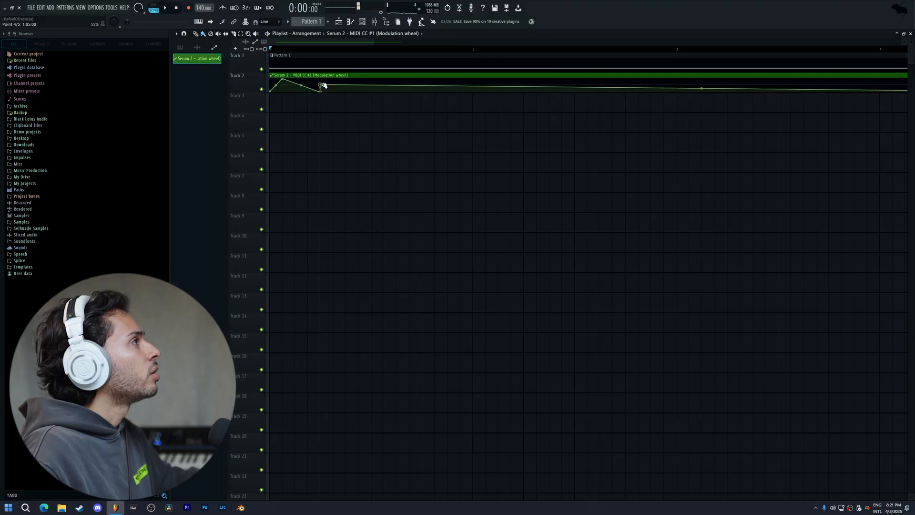
right_click(344, 91)
key(space)
key(space)
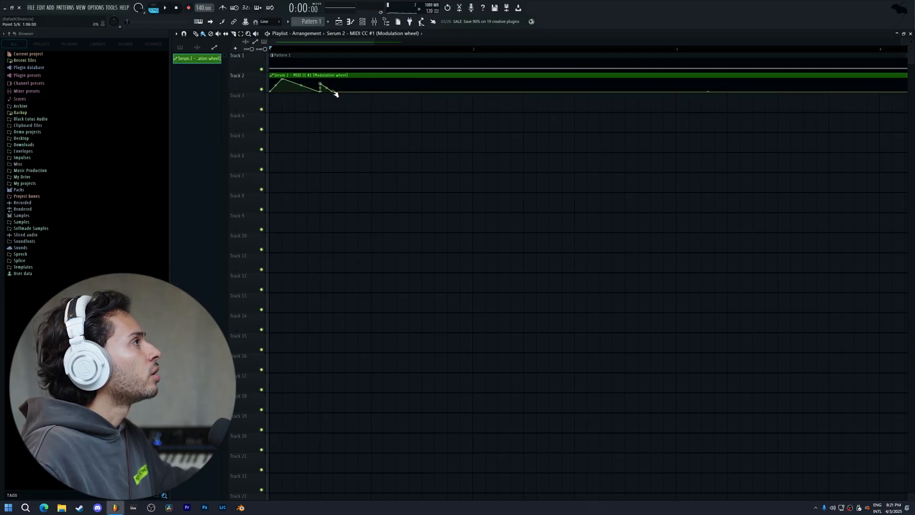
right_click(333, 85)
key(space)
right_click(346, 92)
key(space)
key(space)
Add a high, short peak after the two spikes, falling back to near zero, and audition it
right_click(358, 78)
key(space)
right_click(371, 91)
key(space)
key(space)
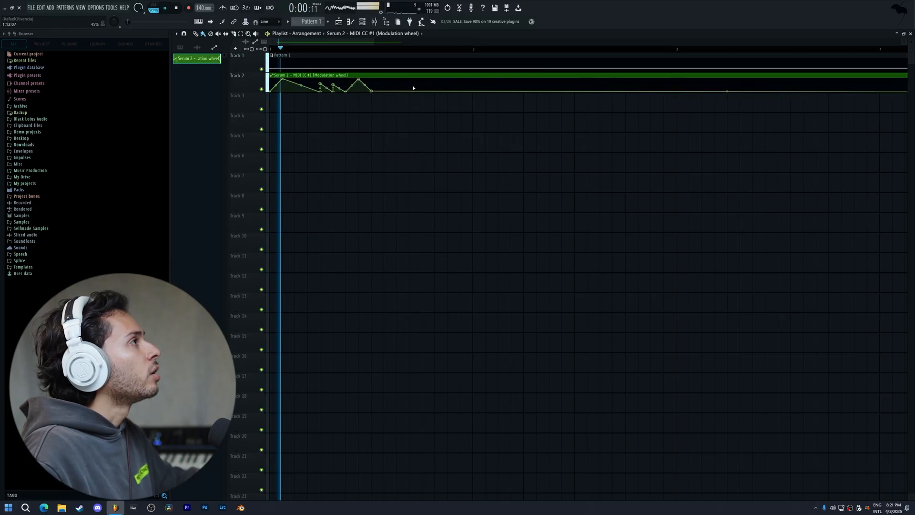
Add a gradual automation rise late in bar 1 and round the curves of the small mid-bar peaks while auditioning
right_click(422, 82)
key(space)
key(space)
key(space)
key(space)
key(space)
key(space)
key(space)
key(space)
key(space)
key(space)
key(space)
key(space)
key(space)
key(space)
key(space)
key(space)
key(space)
key(space)
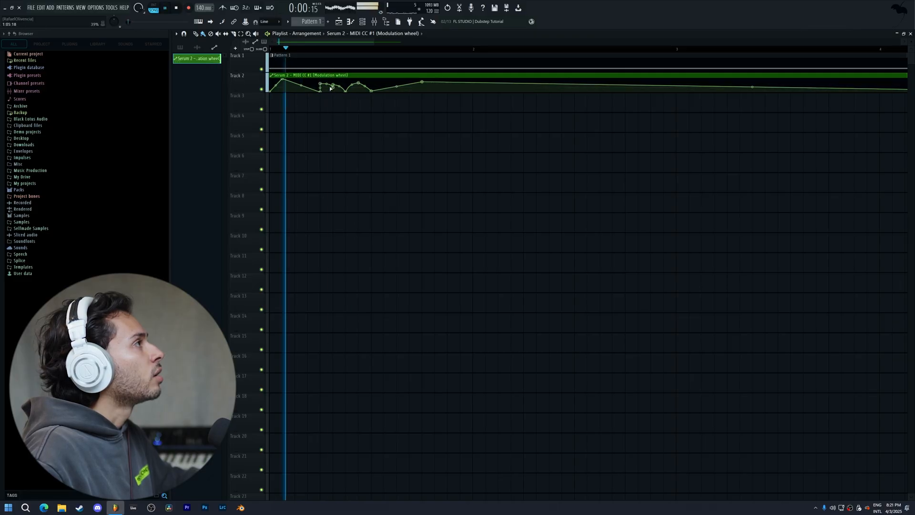
Raise the dip after 1:06:00 and reshape the peaks at 1:05:00 and 1:06:00 while auditioning
key(space)
key(space)
key(space)
key(space)
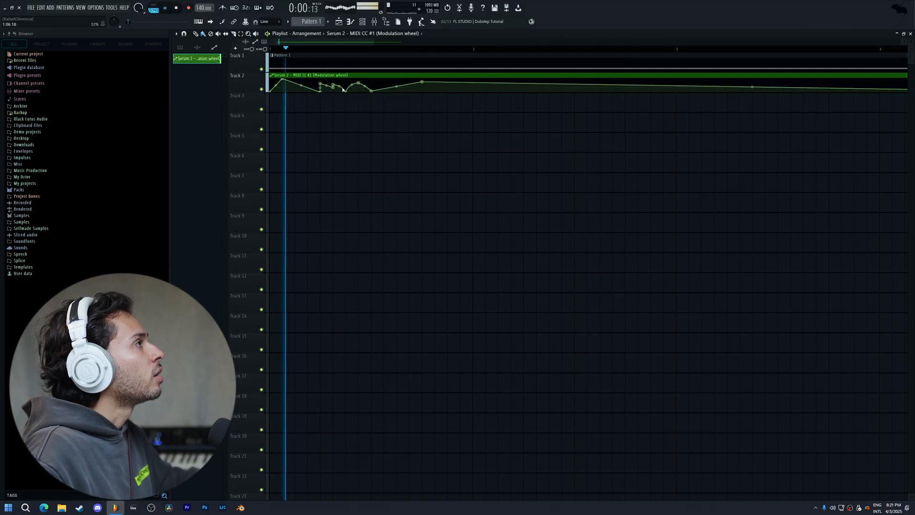
key(space)
key(space)
key(space)
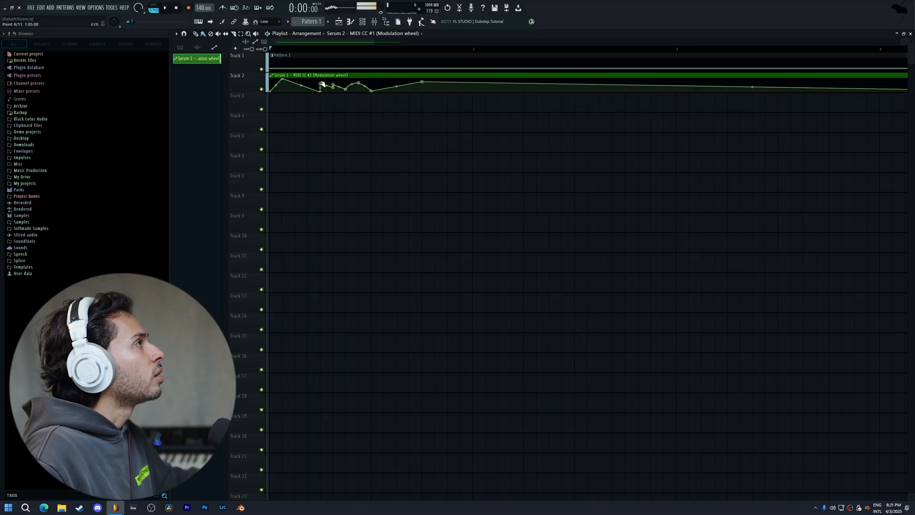
key(space)
key(space)
key(space)
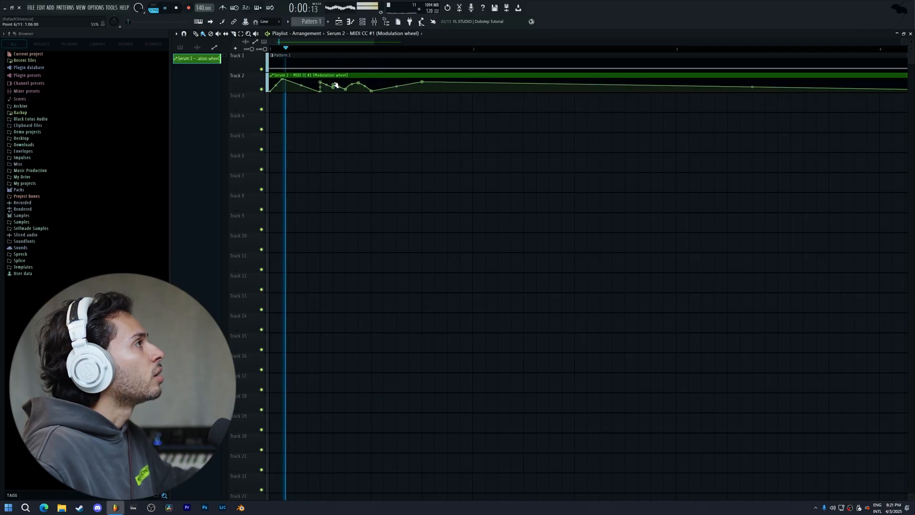
key(space)
key(space)
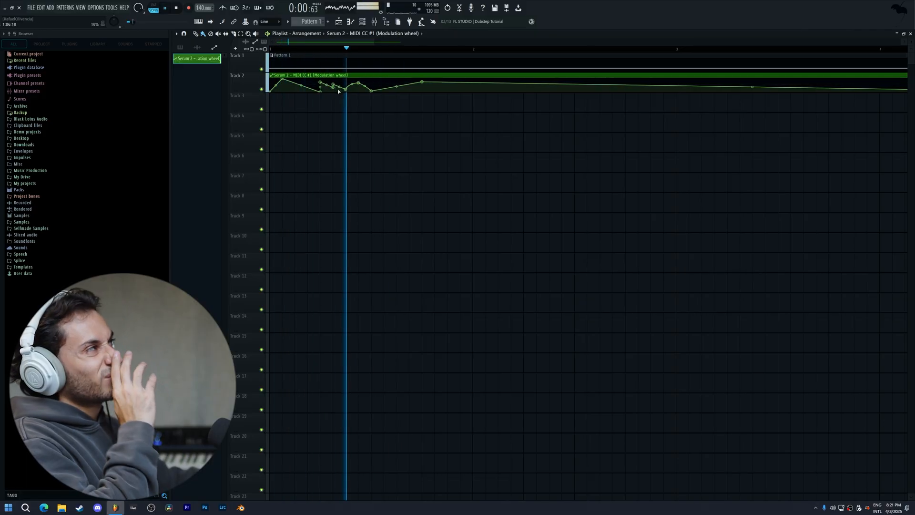
key(space)
key(space)
Try a sharp drop to zero at the end of bar 1's gradual rise
right_click(421, 89)
key(space)
key(space)
drag(423, 89, 423, 102)
key(space)
key(space)
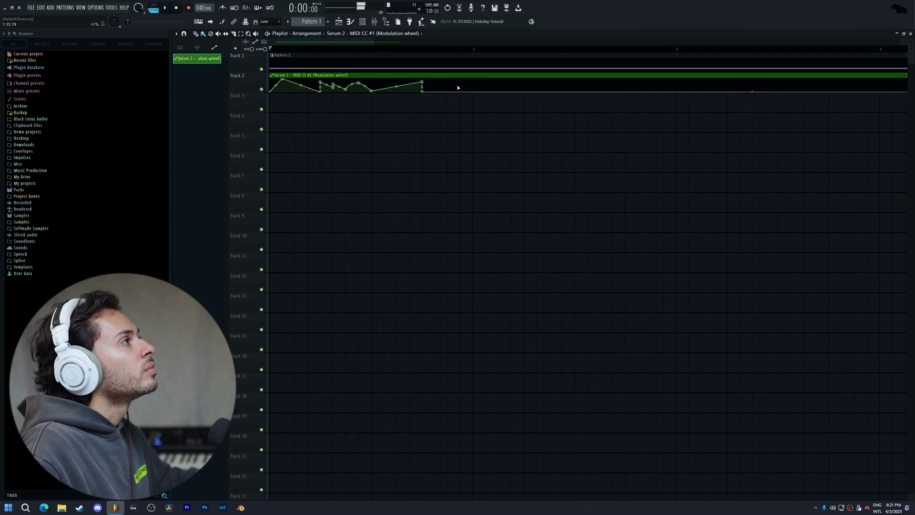
Add a high automation point at the start of bar 2 and delete the sharp drop point in bar 1
right_click(473, 79)
key(space)
key(space)
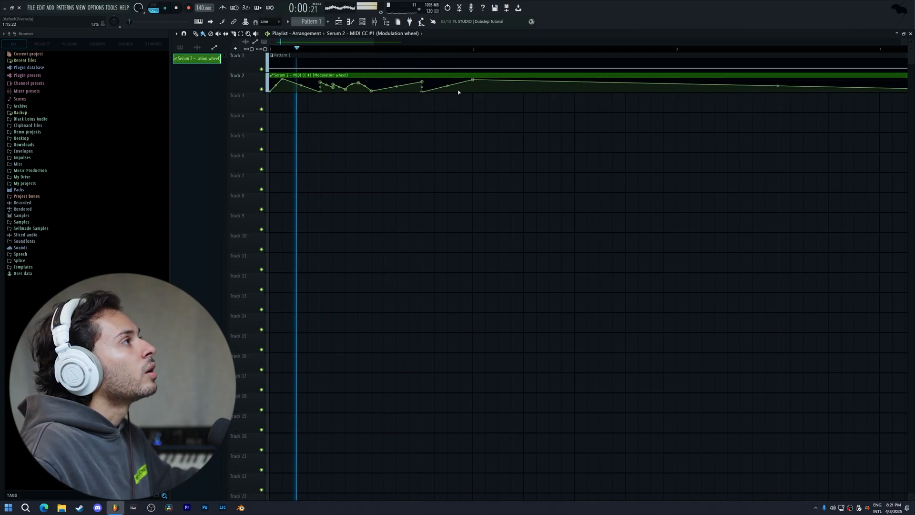
key(space)
right_click(424, 91)
click(443, 103)
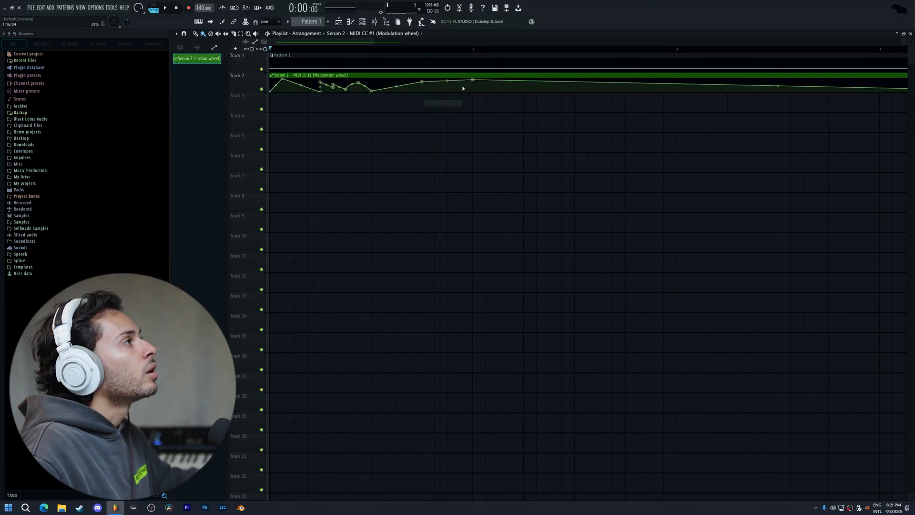
Lower the automation point at the start of bar 2 to near zero and audition the fall
drag(474, 82, 472, 92)
key(space)
key(space)
key(space)
key(space)
key(space)
Add a dip to zero followed by a short medium-height peak just before bar 2, and audition the phrase
right_click(453, 91)
key(space)
right_click(460, 84)
key(space)
key(space)
key(space)
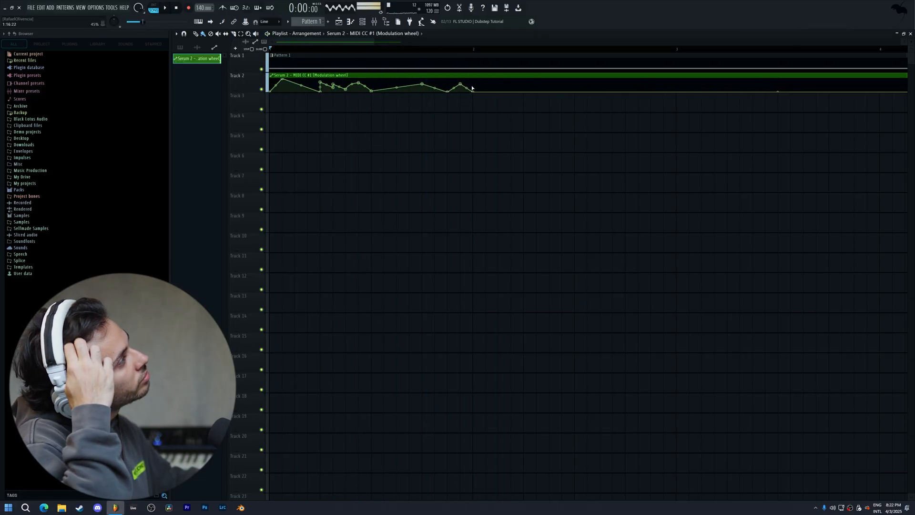
key(space)
key(space)
Add a peak of about 79% at 2:02:00 with a fall back to zero, and audition it
right_click(485, 78)
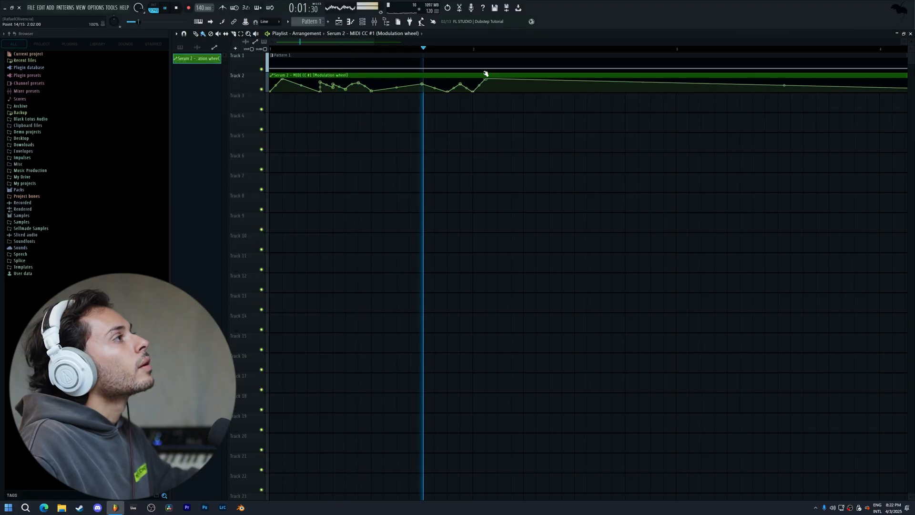
key(space)
right_click(524, 91)
key(space)
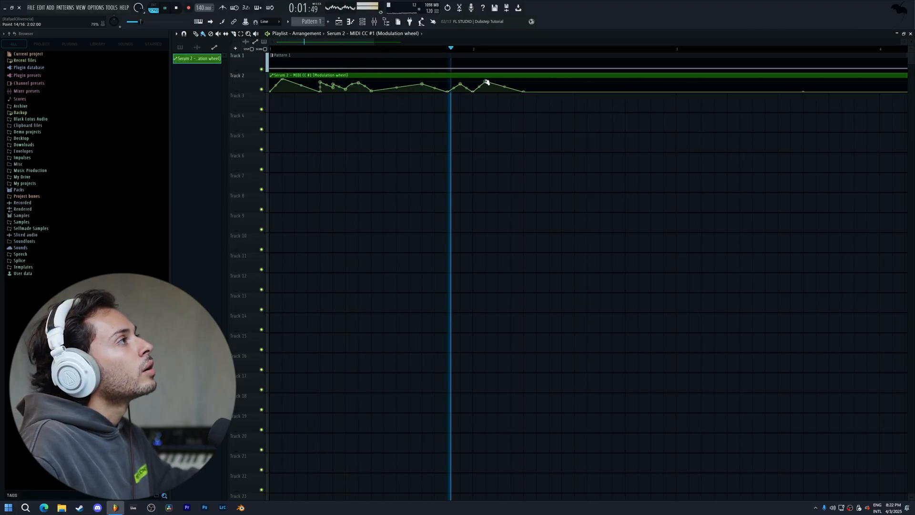
key(space)
key(space)
Add a medium rise around mid bar 2 that drops to zero and jumps straight to a full-height peak
right_click(574, 86)
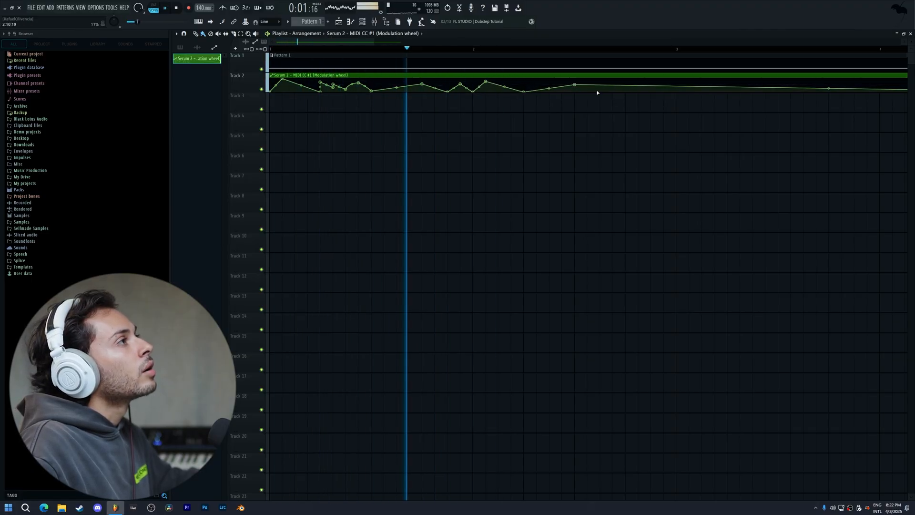
right_click(587, 84)
drag(586, 84, 591, 70)
key(space)
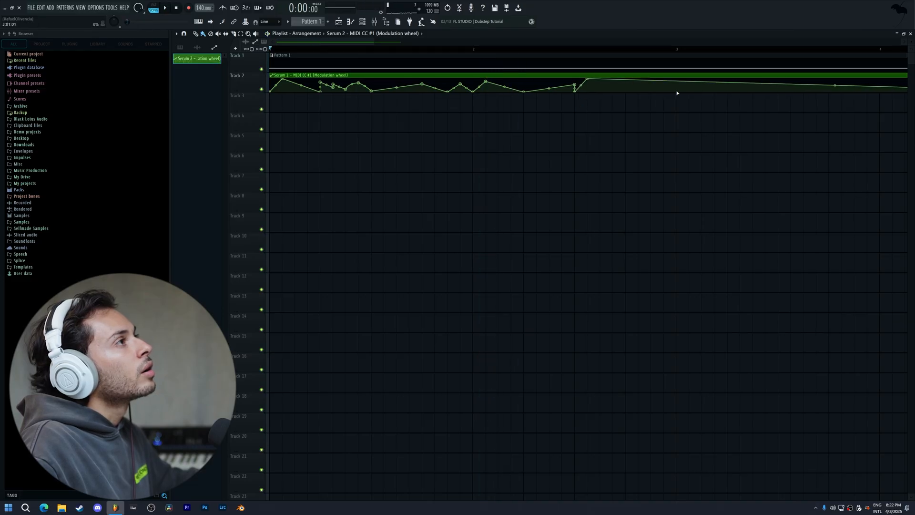
Alternate automation peaks and dips through the end of bar 4 and play back the whole clip
right_click(651, 91)
right_click(676, 82)
right_click(714, 91)
right_click(804, 79)
right_click(867, 90)
scroll(375, 45, down, 4)
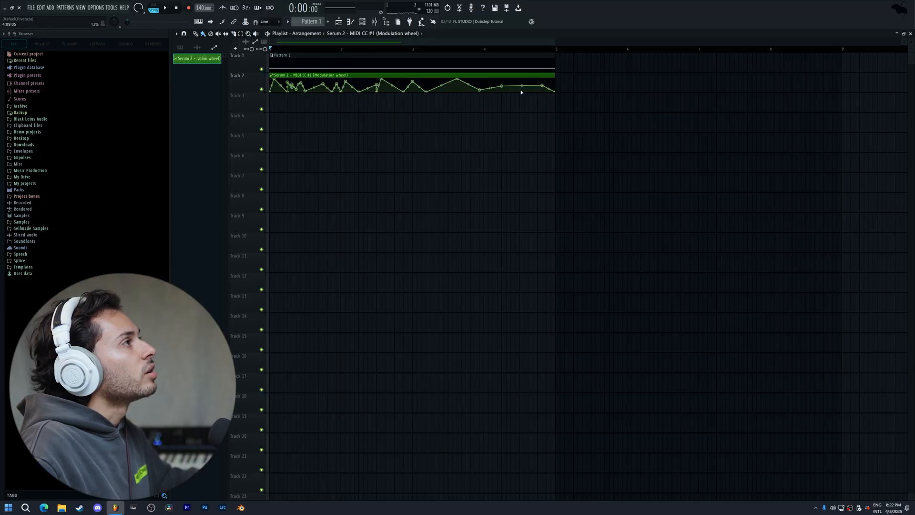
key(space)
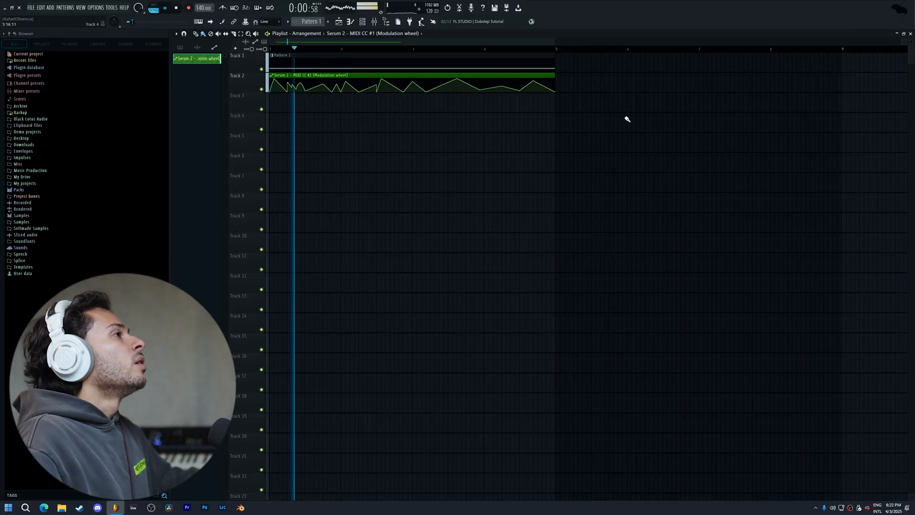
Open Serum 2, audition different Bend +/- warp amounts on oscillator C, and return the amount to about 2%
click(363, 22)
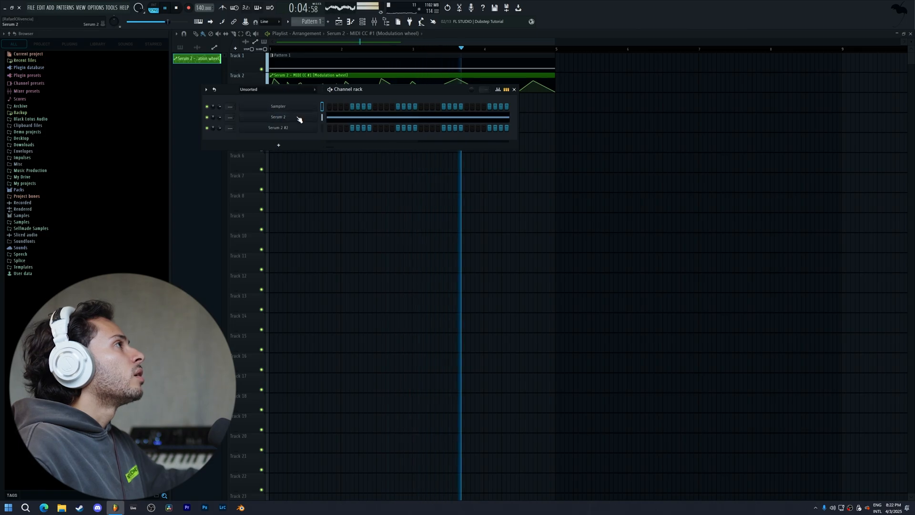
click(296, 118)
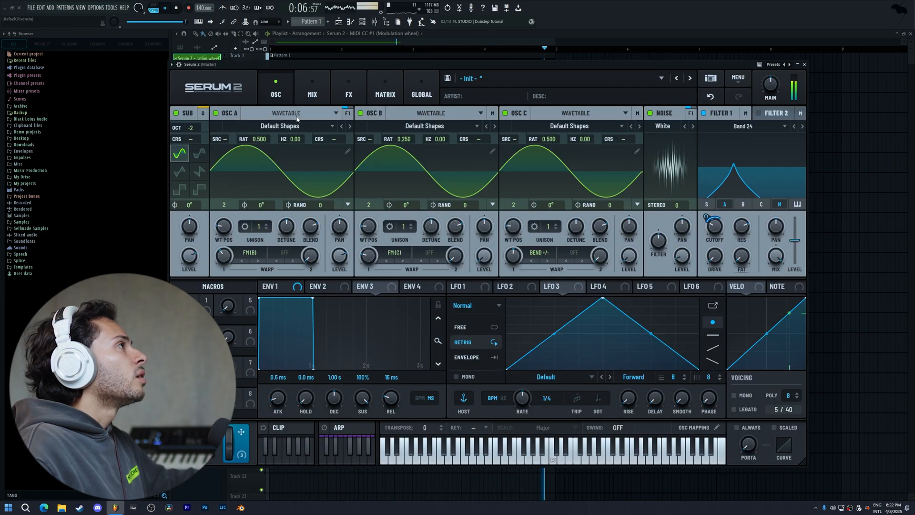
drag(514, 255, 514, 288)
key(space)
drag(514, 255, 524, 191)
key(space)
drag(518, 254, 515, 263)
key(space)
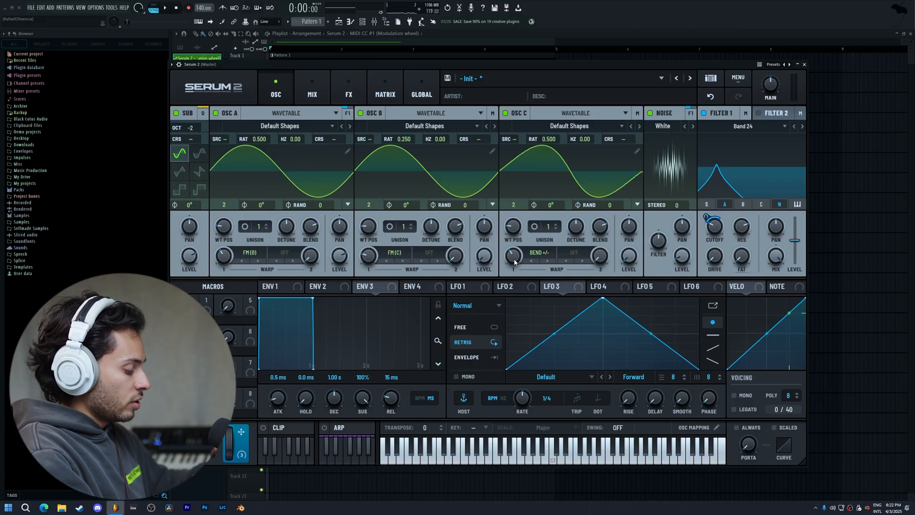
right_click(515, 261)
click(515, 240)
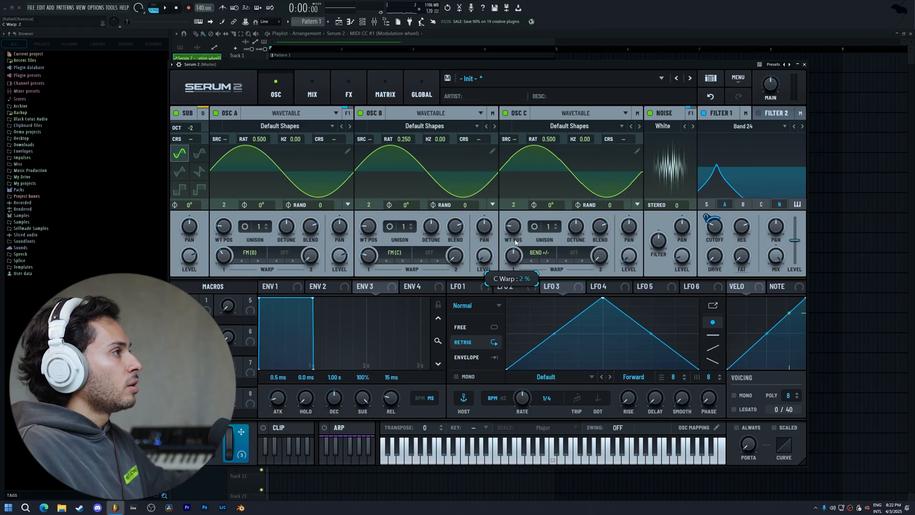
Set oscillator A's second warp mode to Bend + with a warp amount of about 26%
click(285, 252)
mouse_move(300, 280)
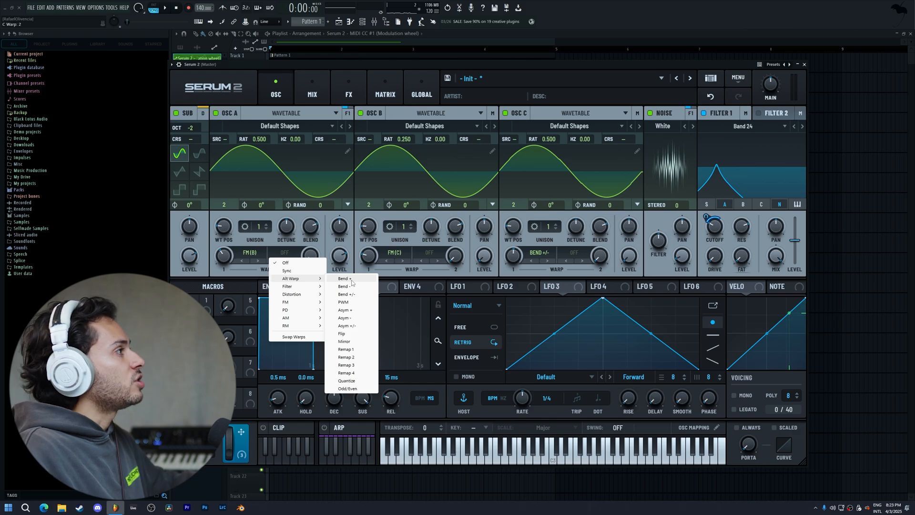
click(351, 279)
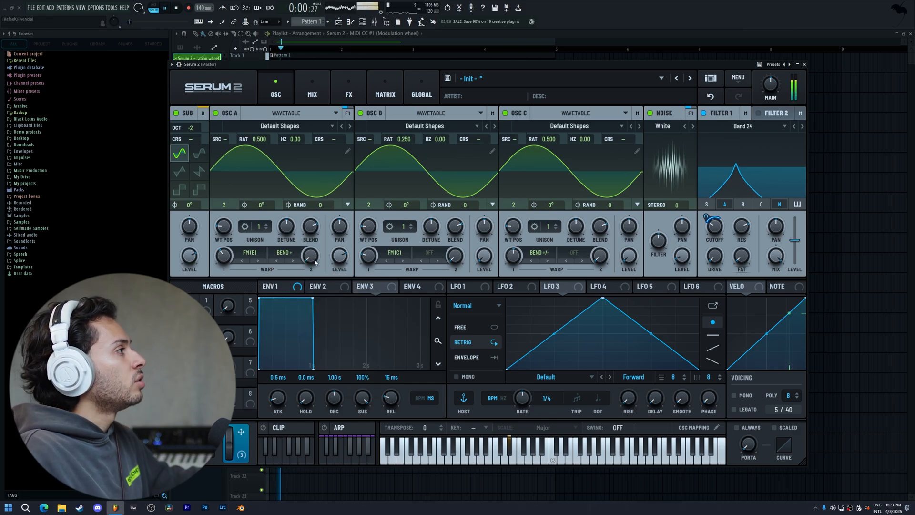
drag(310, 258, 312, 278)
key(space)
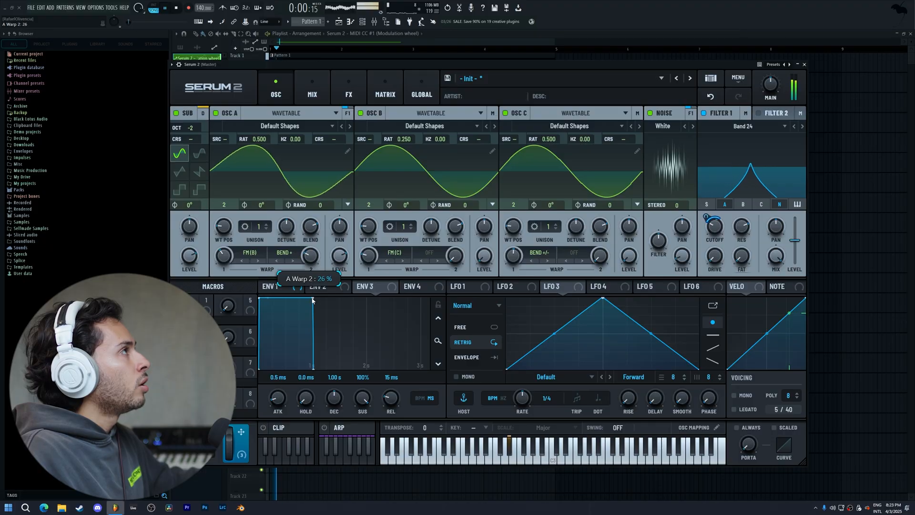
Raise oscillator C's Bend +/- warp amount well above its centre while auditioning the growl
drag(513, 256, 525, 227)
key(space)
key(space)
drag(520, 261, 519, 259)
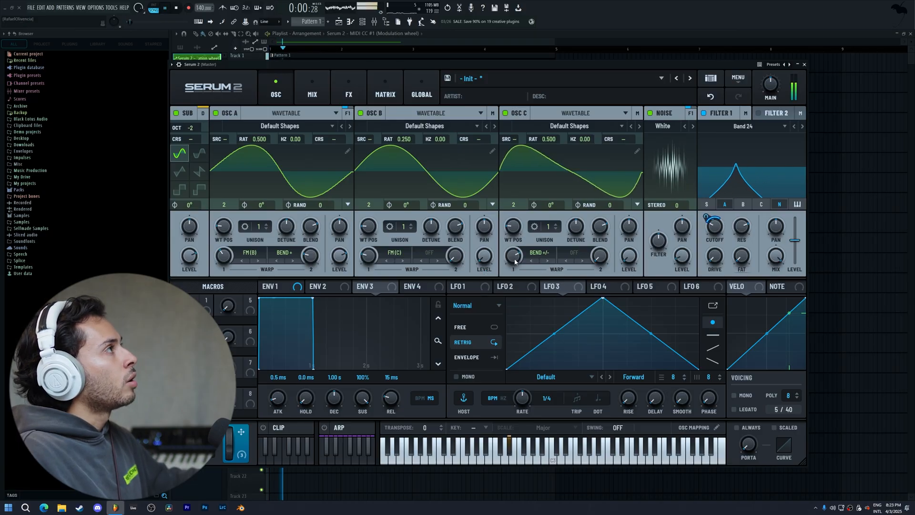
key(space)
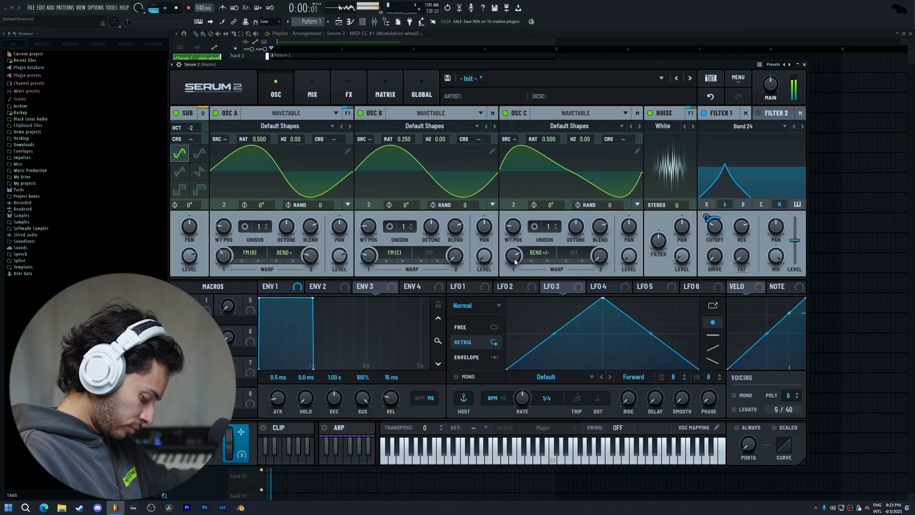
key(space)
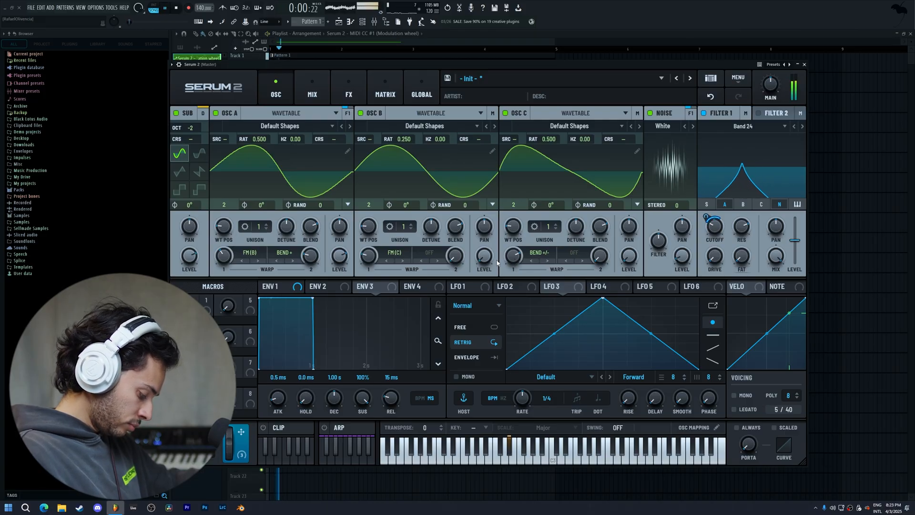
Raise oscillator A's Bend + warp amount to about 49% and play back the growl
mouse_move(226, 247)
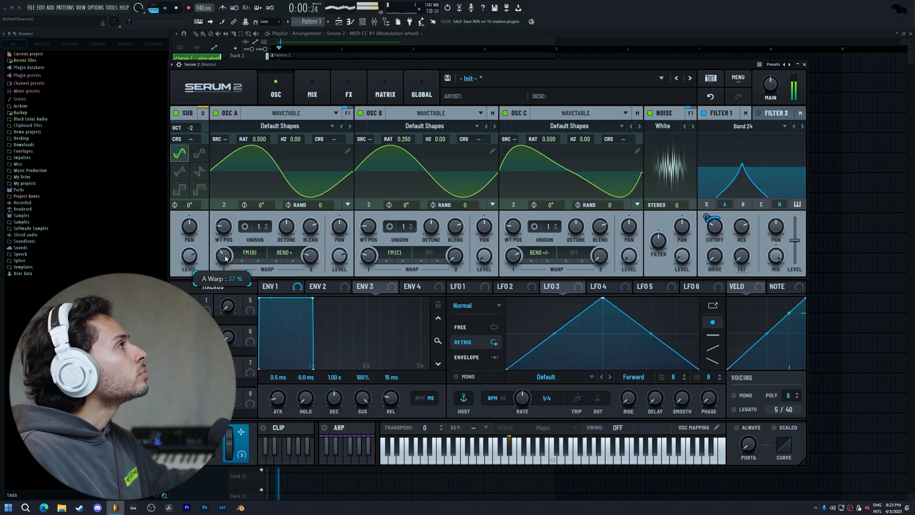
key(space)
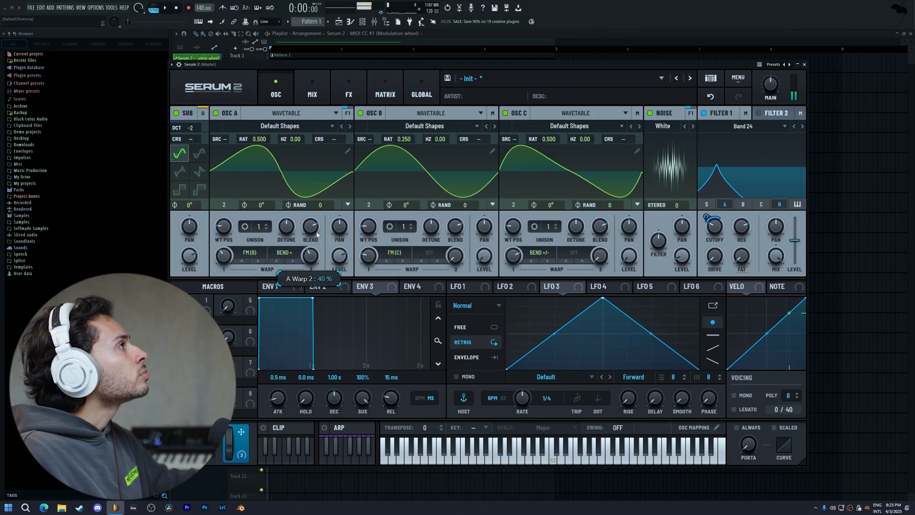
drag(317, 233, 324, 215)
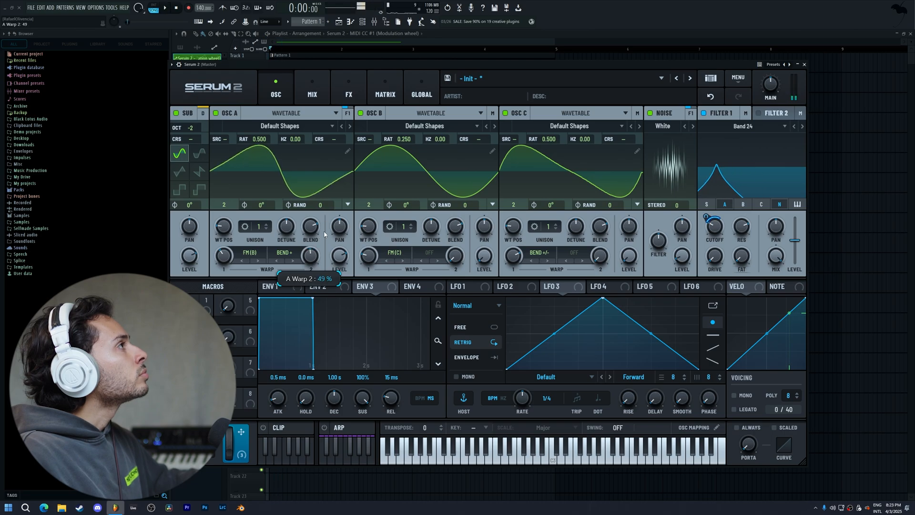
key(space)
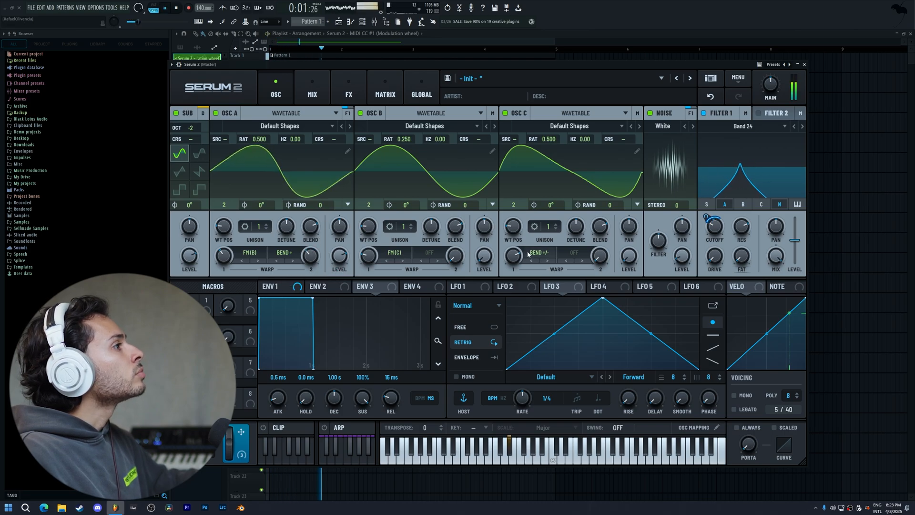
Fine-tune oscillator C's Bend +/- warp amount and replay the pattern to audition it
key(space)
mouse_move(528, 254)
mouse_down()
mouse_move(524, 322)
mouse_move(537, 267)
mouse_up()
key(space)
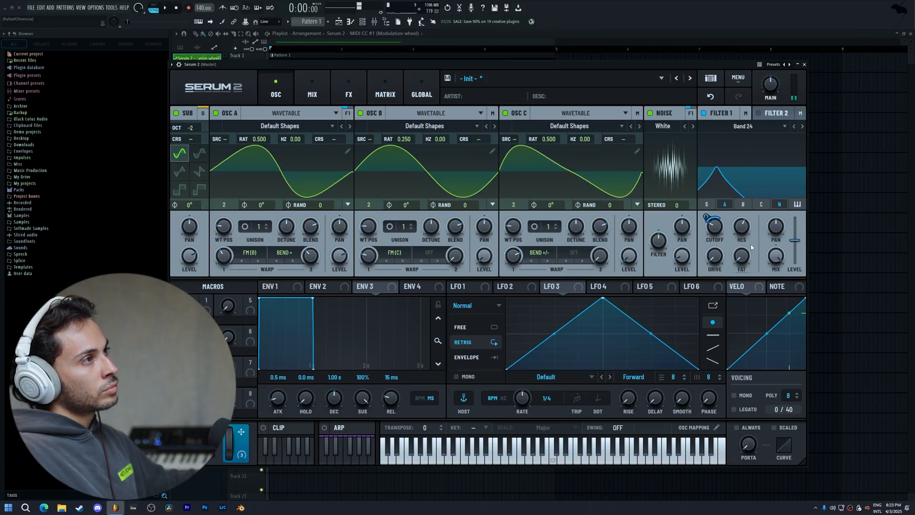
Lower the resonance of Filter 1's Band 24 filter during playback
key(space)
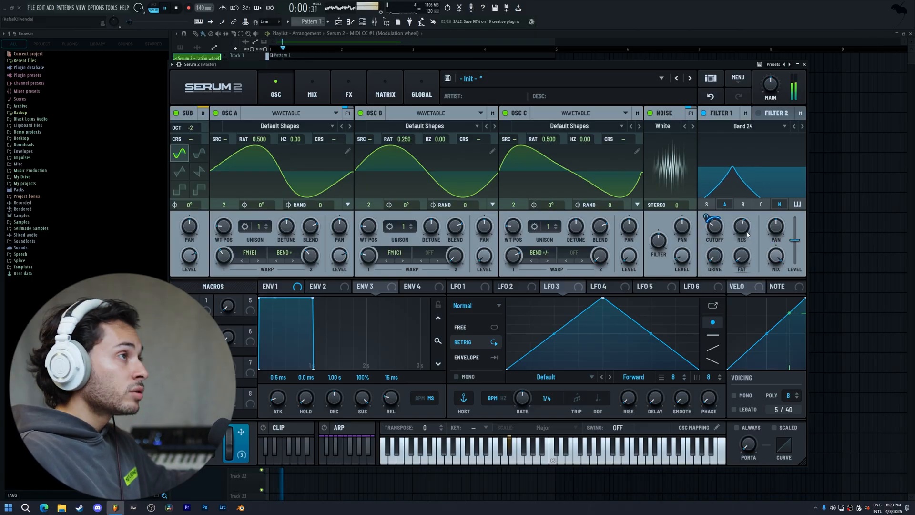
drag(748, 234, 741, 258)
click(743, 231)
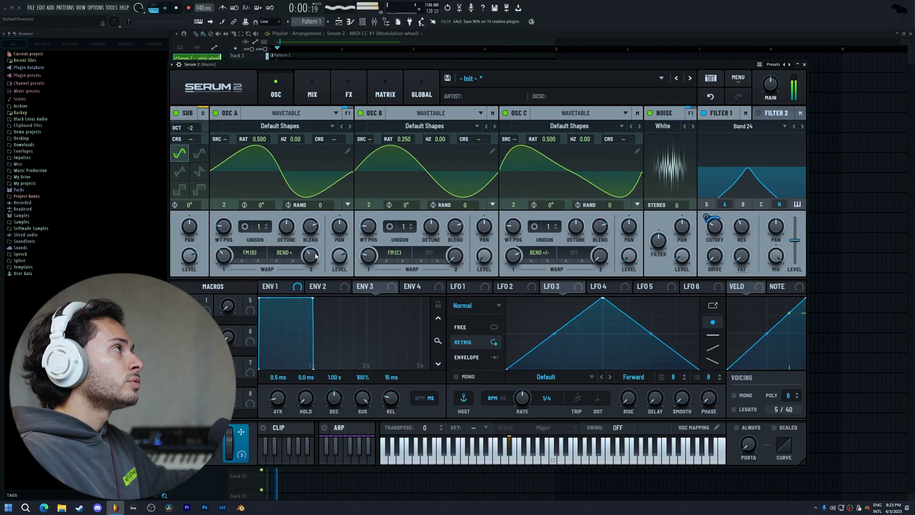
key(space)
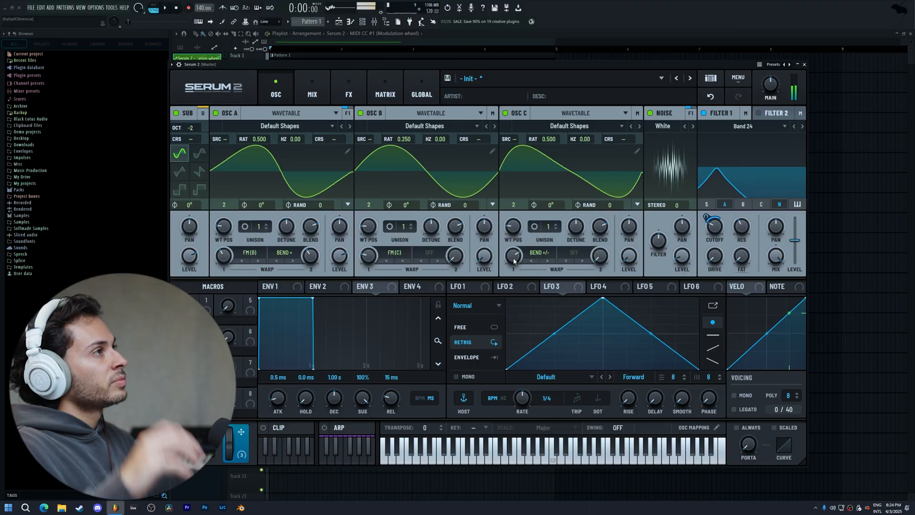
Set the second filter effect in the FX chain to Phs 36- with about 38% resonance and play back the growl
click(345, 86)
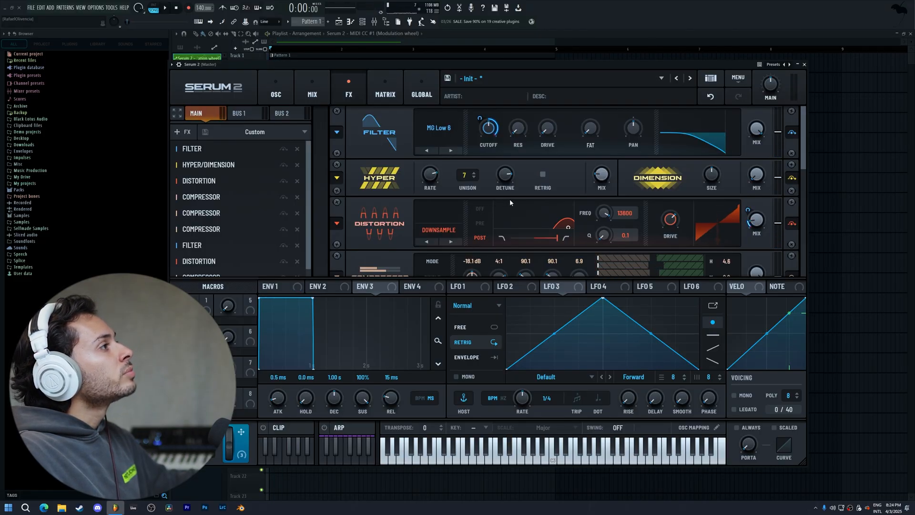
scroll(505, 203, down, 5)
click(427, 166)
drag(492, 147, 529, 115)
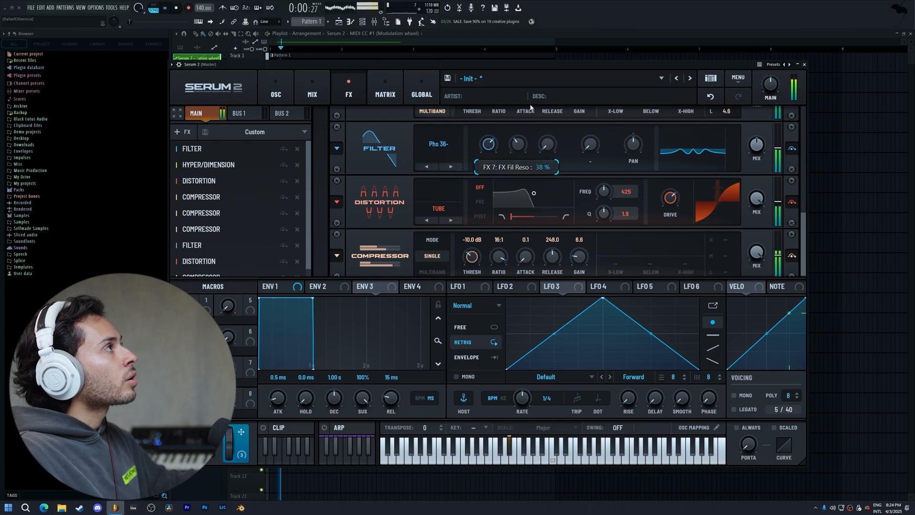
click(278, 81)
key(space)
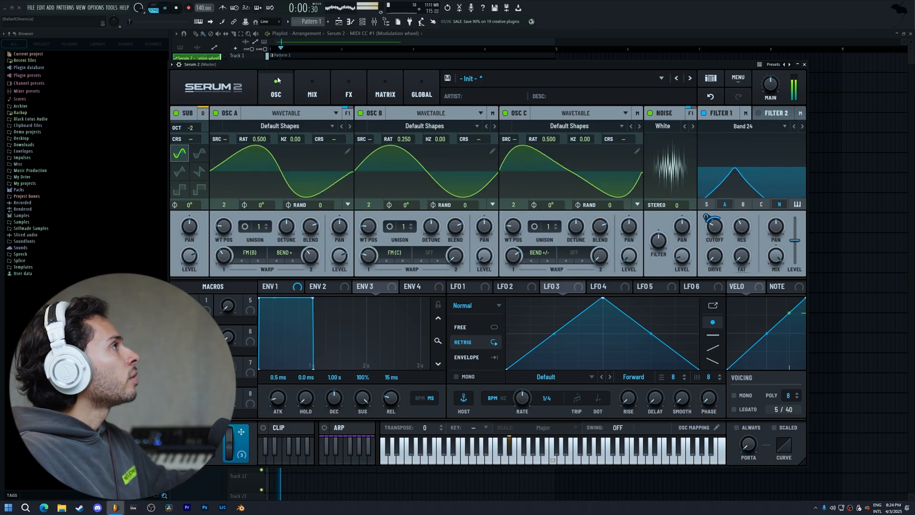
key(space)
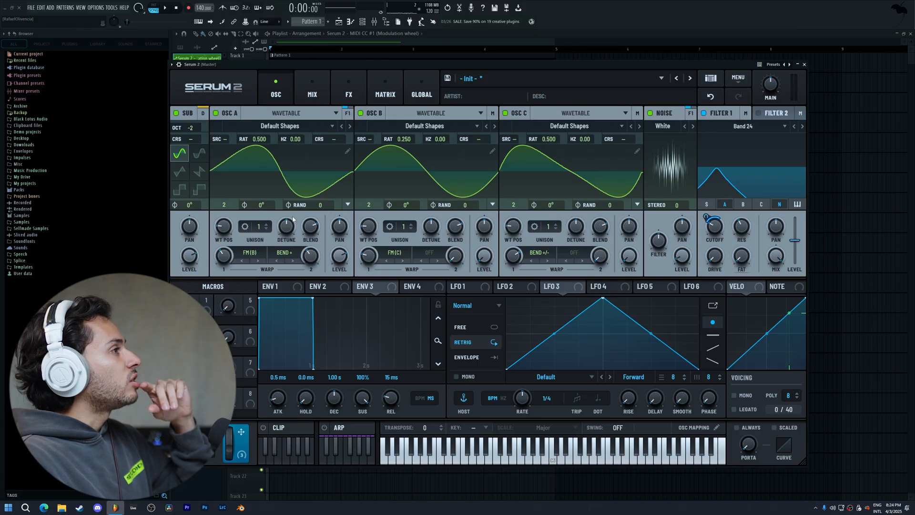
Show Envelope 1 and play back the sound while checking the mixer and effects pages
click(269, 287)
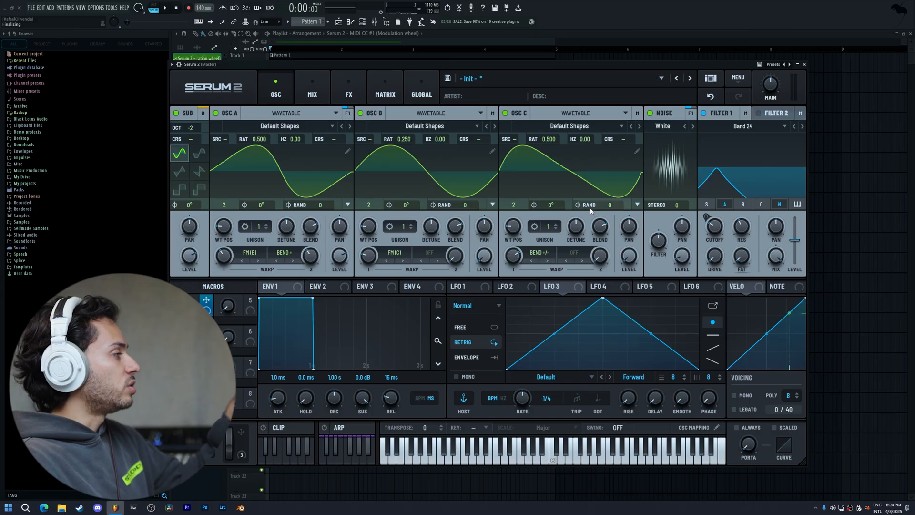
key(space)
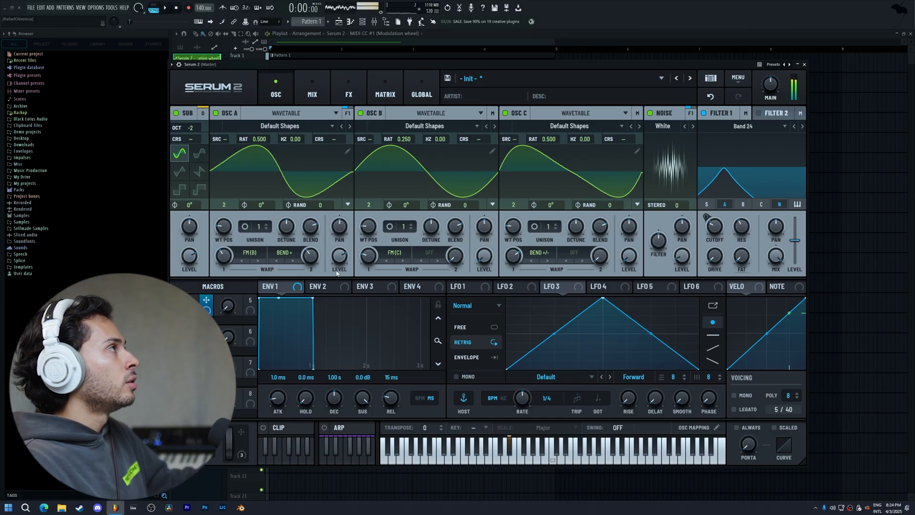
click(312, 90)
click(348, 89)
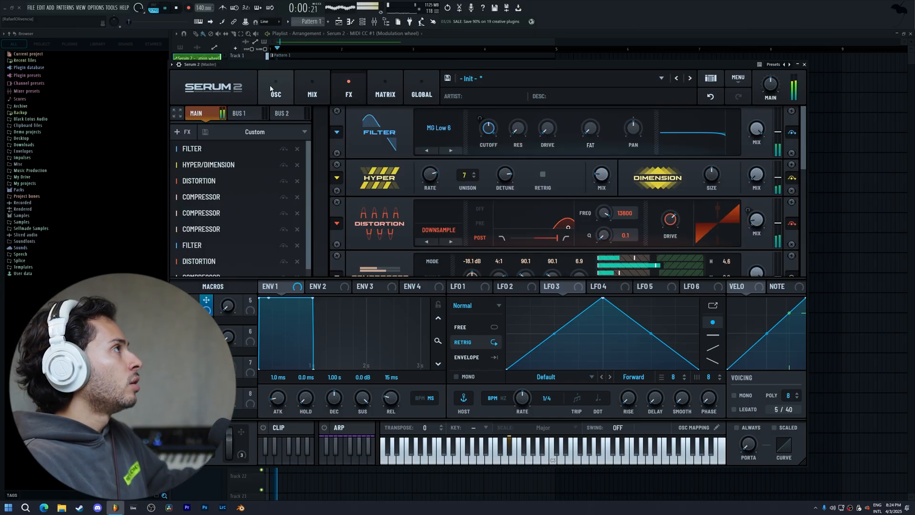
key(space)
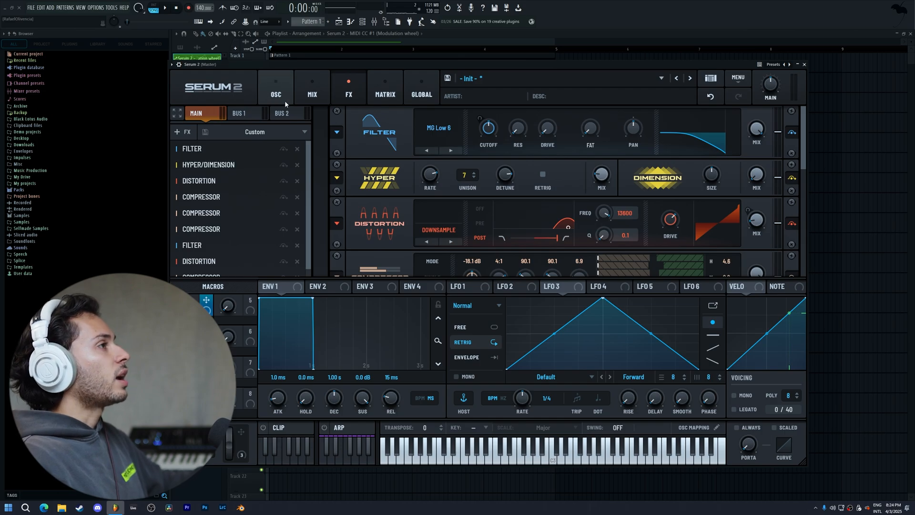
Remove the modulation wheel automation clip from Track 2 and delete its automation channel from the project
click(803, 66)
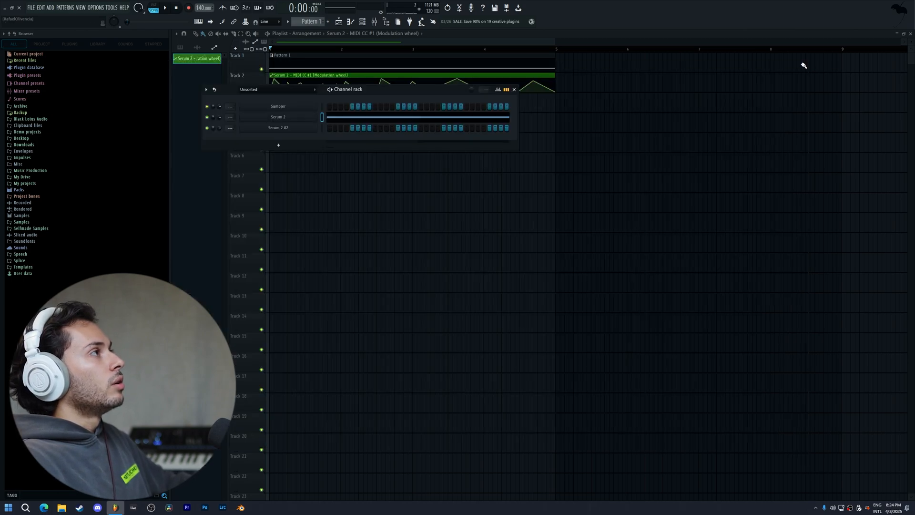
double_click(381, 85)
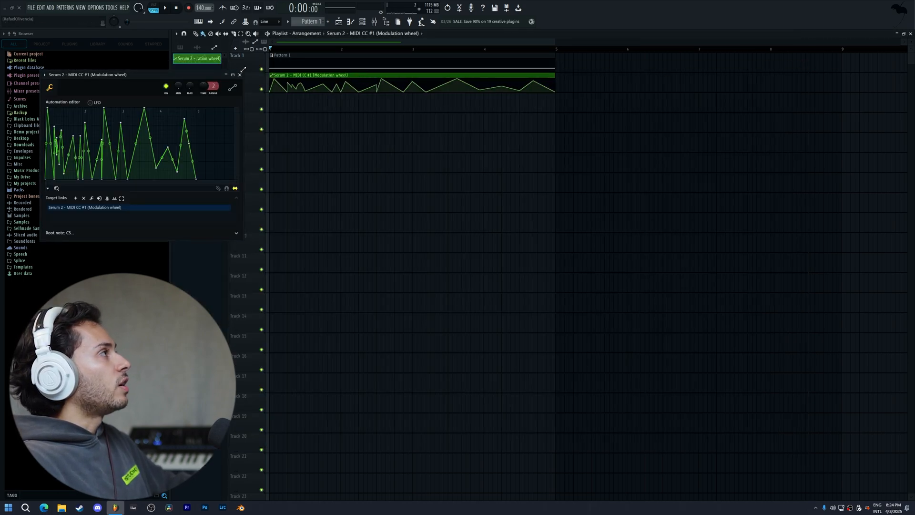
click(240, 74)
right_click(286, 77)
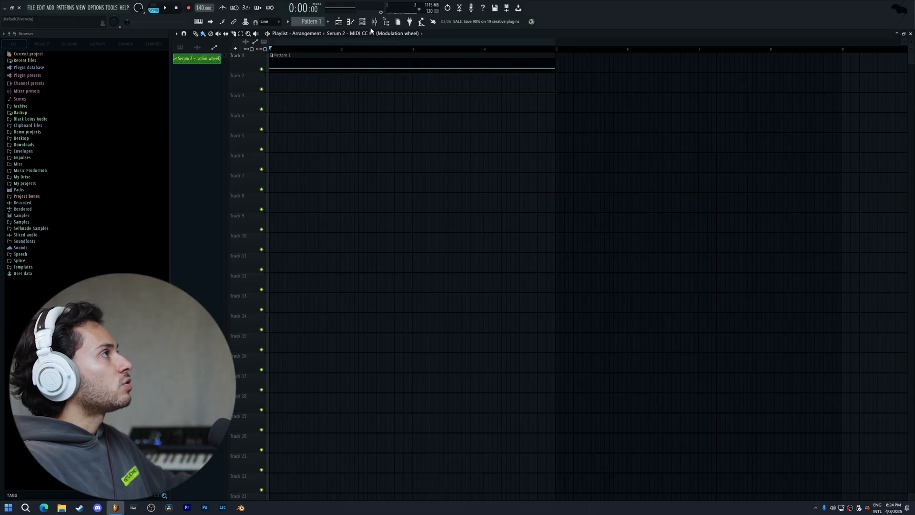
key(F6)
right_click(274, 108)
click(331, 196)
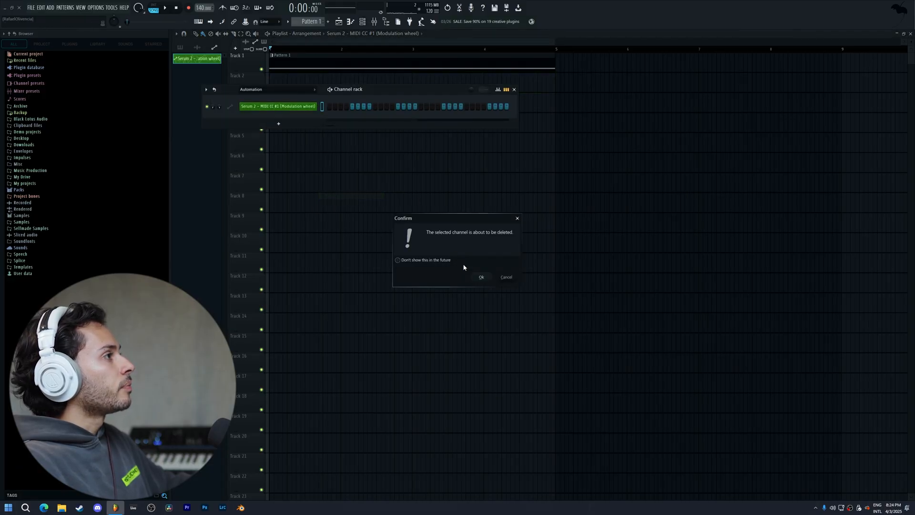
click(480, 276)
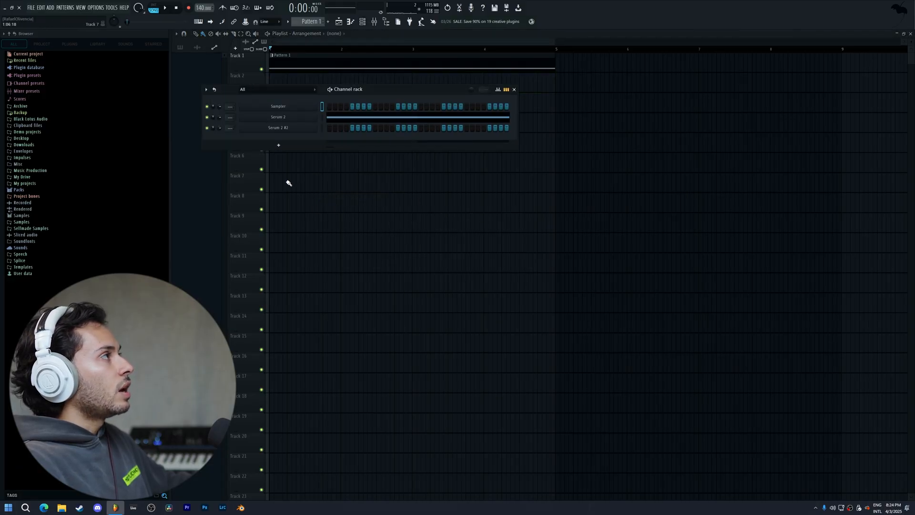
Move Serum 2's four-bar note to D#4 in the piano roll
click(292, 119)
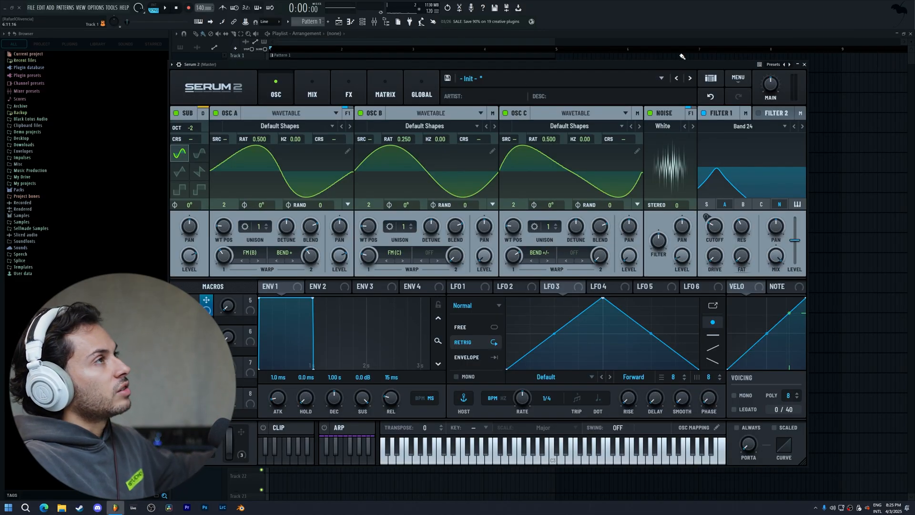
click(805, 64)
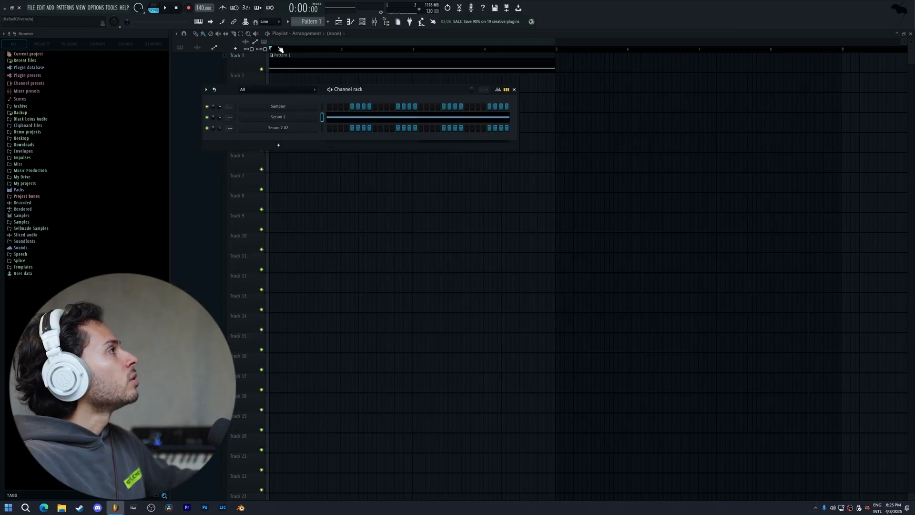
key(F7)
drag(209, 254, 210, 236)
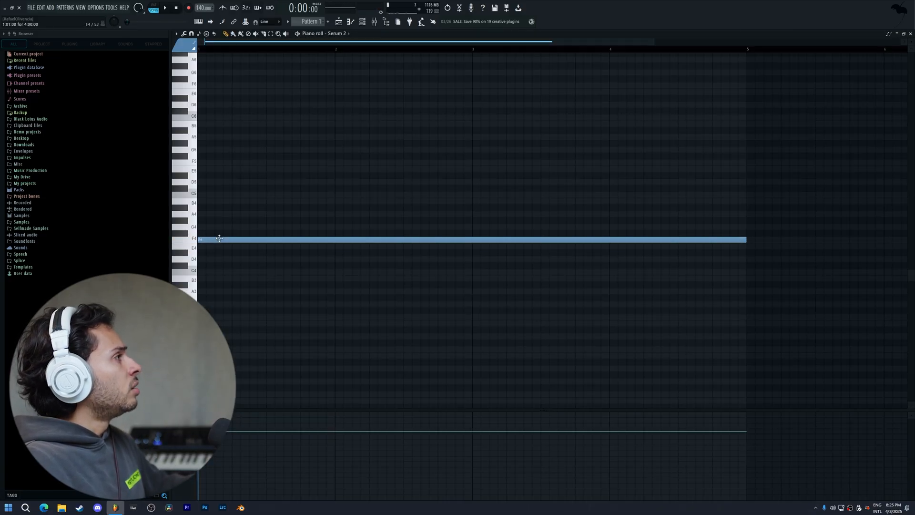
drag(279, 239, 266, 252)
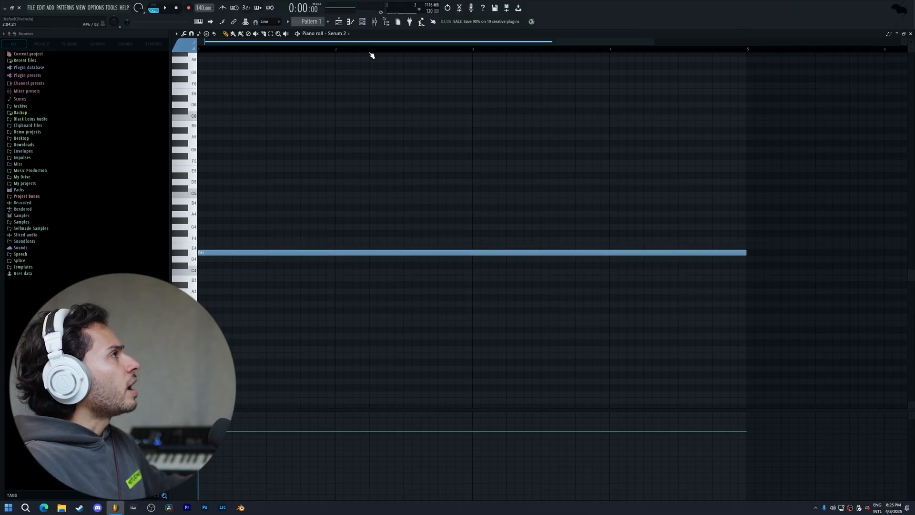
Create an automation clip for Serum 2's pitch bend and close the synth to show the playlist
click(364, 26)
click(277, 119)
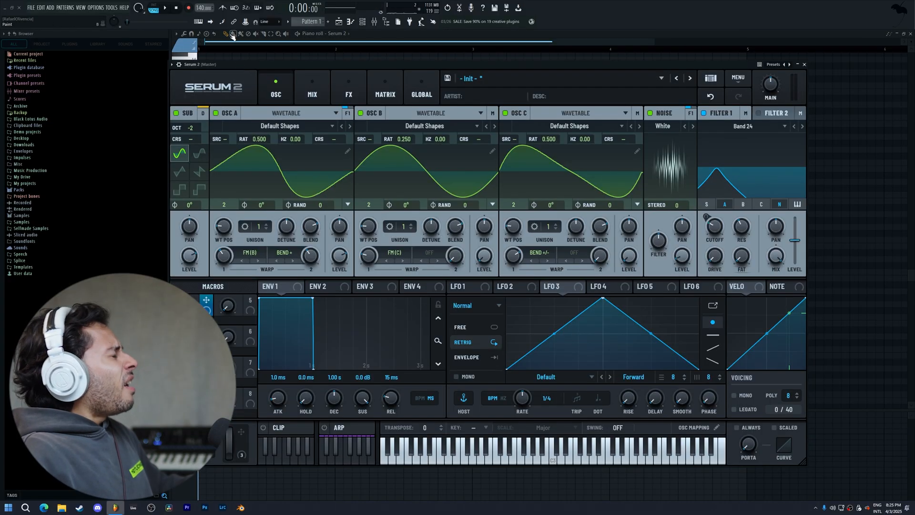
right_click(245, 23)
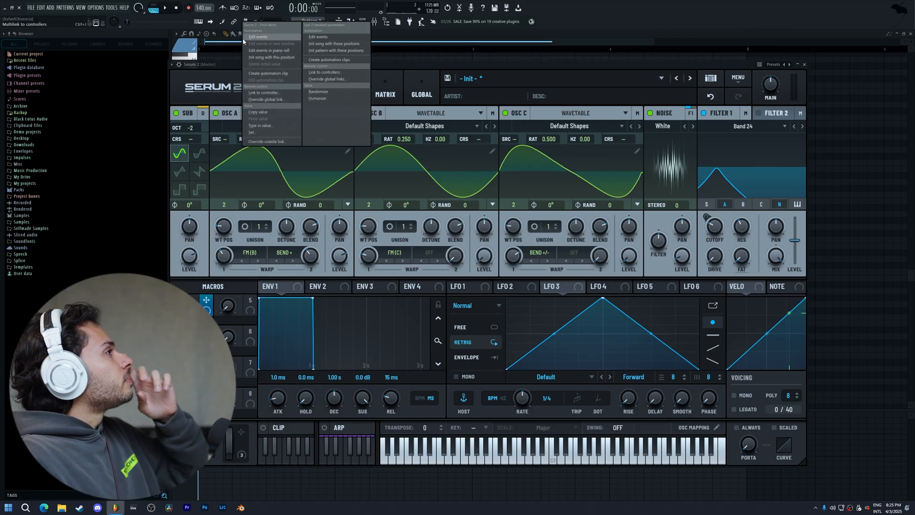
click(264, 74)
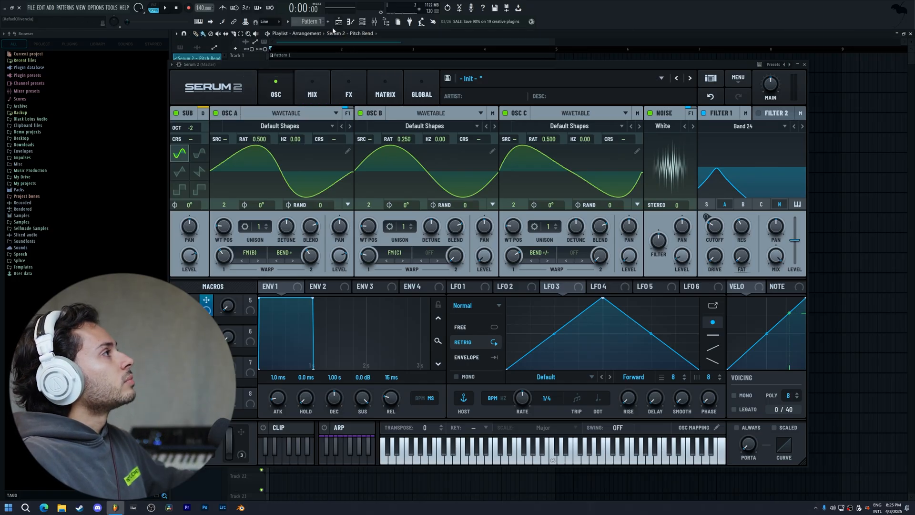
click(805, 64)
Shape the pitch bend automation to rise to 100% early in bar 1 and fall back to 50% at bar 3, auditioning it
key(space)
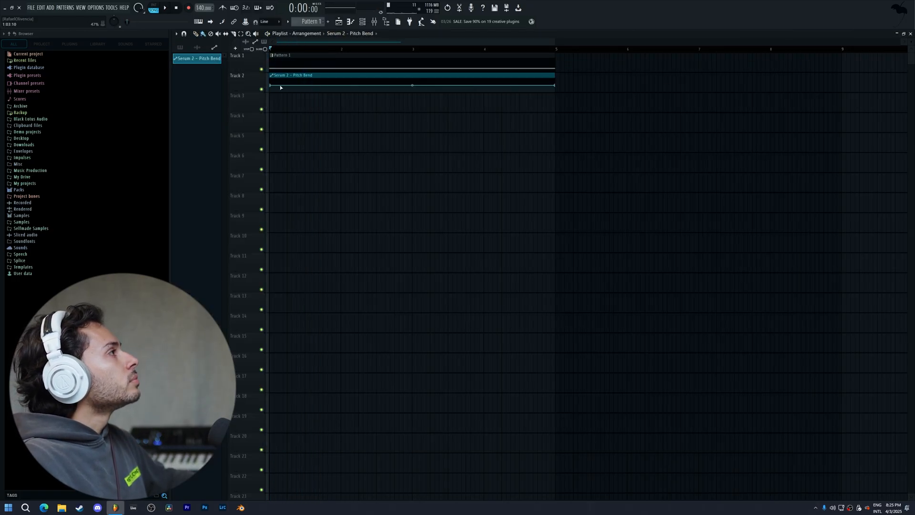
key(space)
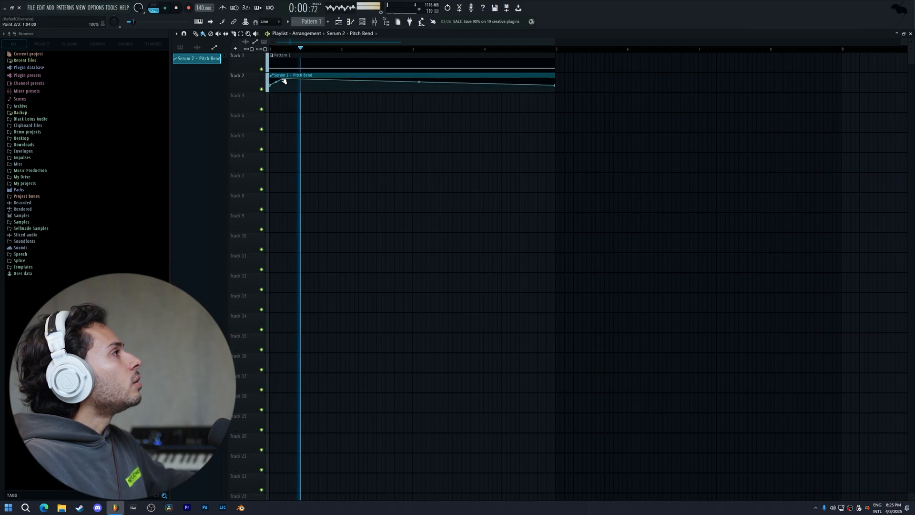
key(space)
key(space)
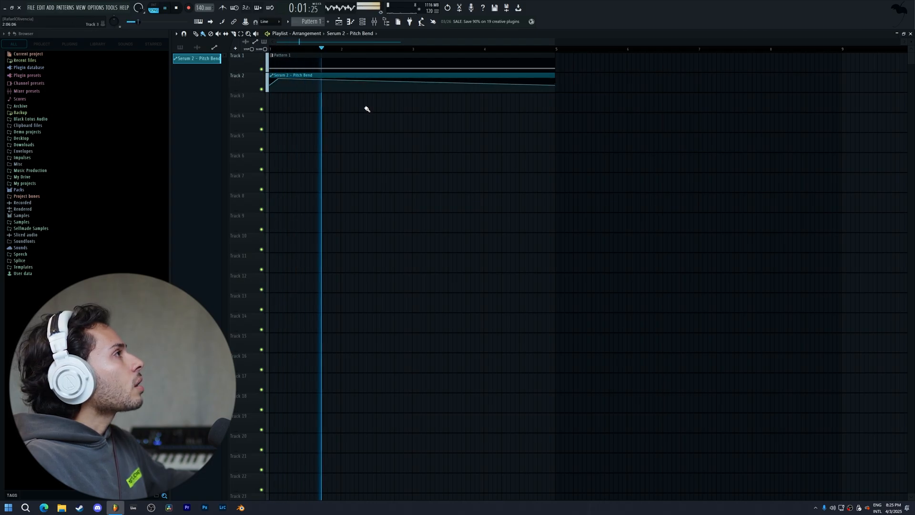
key(space)
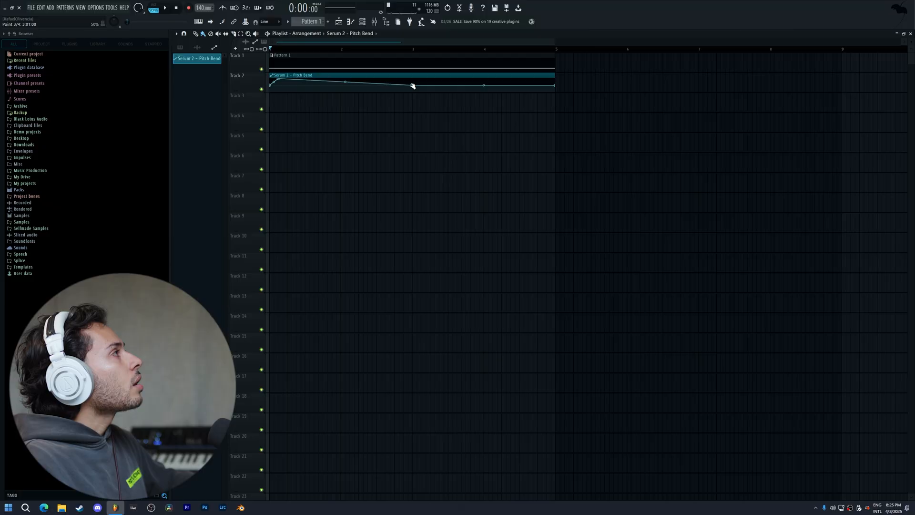
key(space)
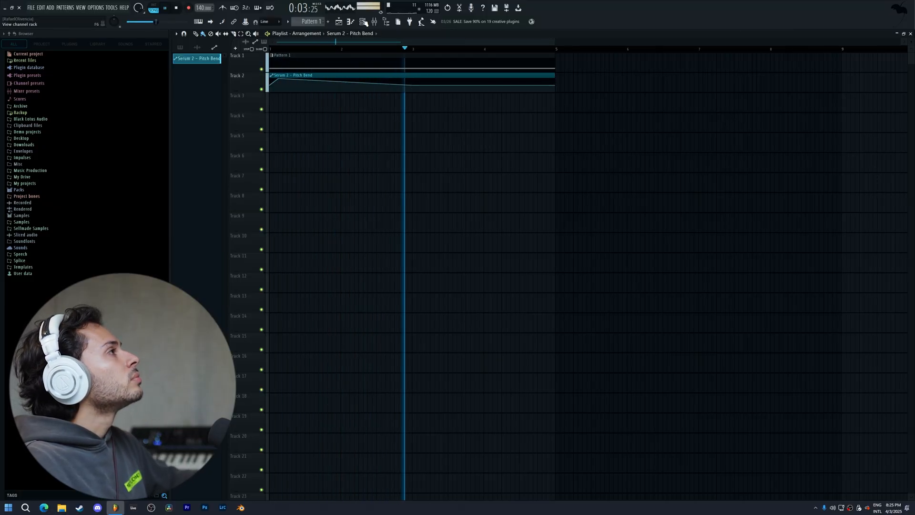
key(space)
Reopen Serum 2, move its modulation wheel during playback, and close the synth
key(F6)
key(space)
key(space)
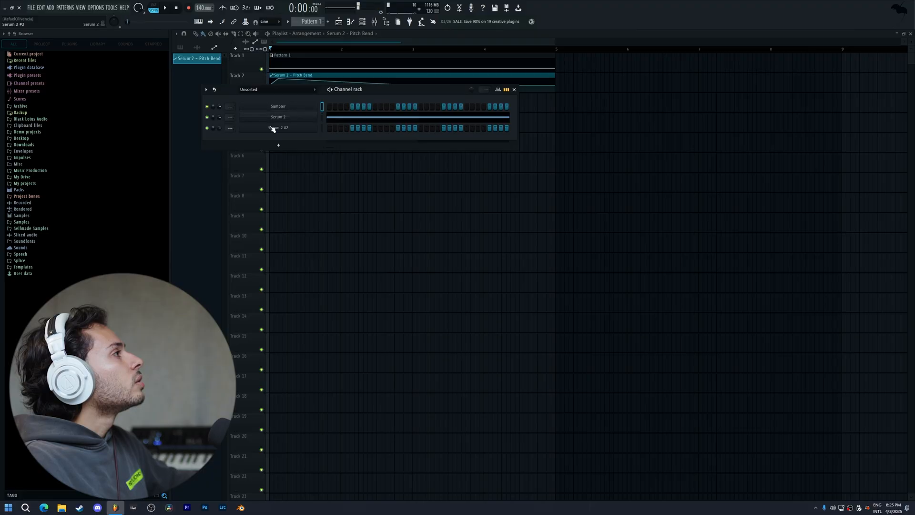
click(272, 121)
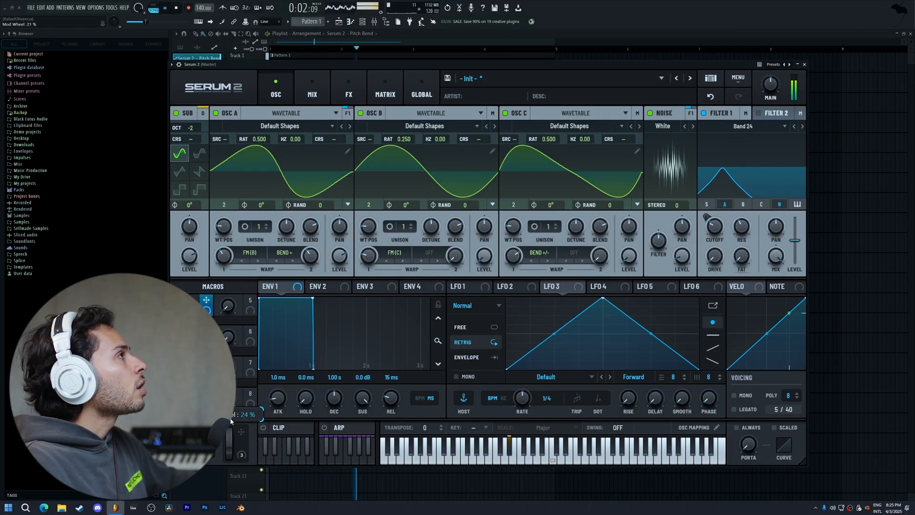
key(space)
click(804, 64)
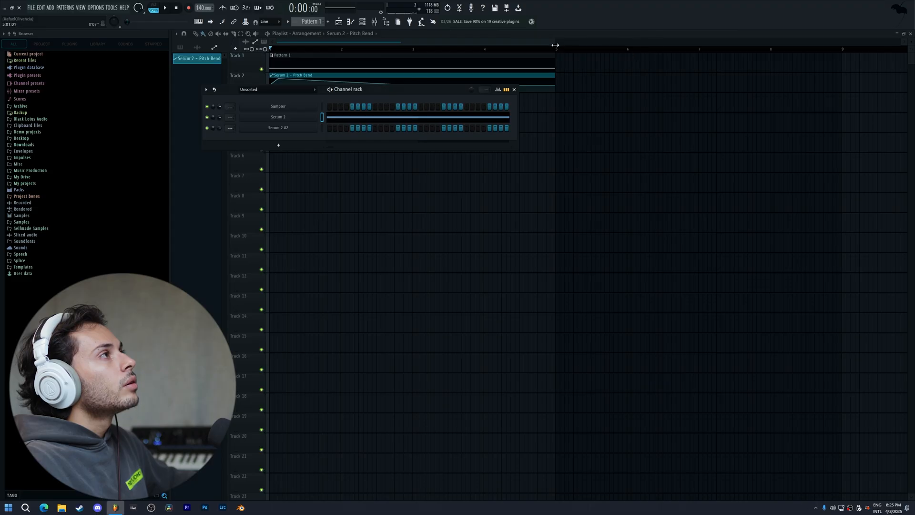
Create an automation clip for Serum 2's modulation wheel on Track 3 of the playlist
key(F6)
drag(555, 45, 316, 49)
click(246, 24)
click(272, 79)
Shape the start of the modulation wheel automation with a dip to zero early in bar 1, followed by a second peak
drag(276, 106, 300, 102)
key(space)
right_click(319, 101)
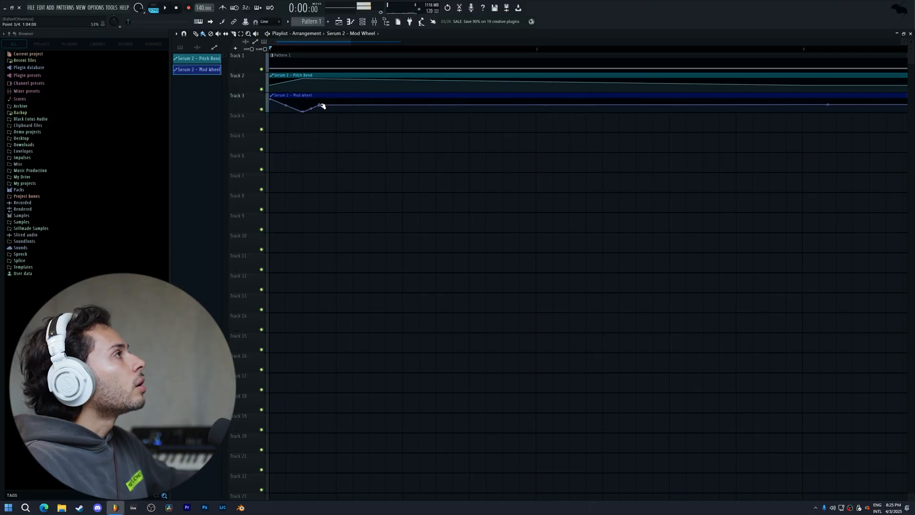
right_click(338, 106)
key(space)
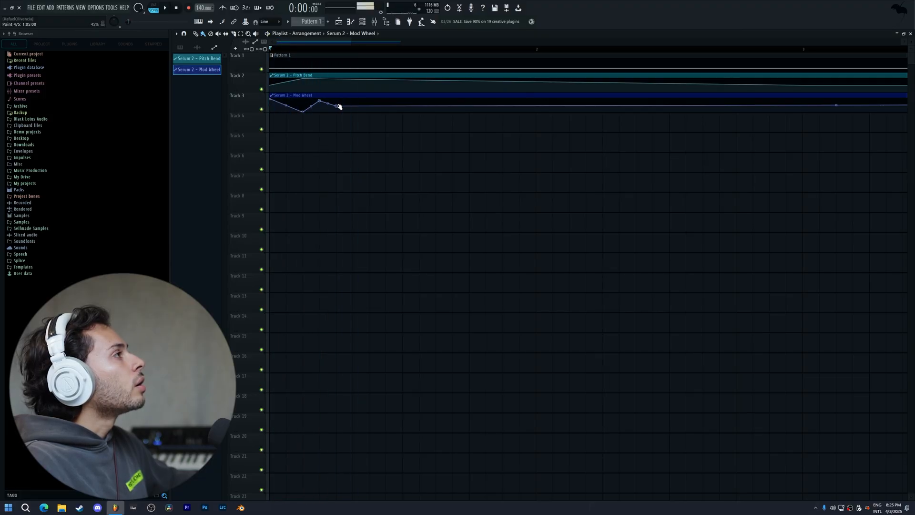
Move the second modulation wheel peak slightly later and lower the following point to zero near the middle of bar 1, auditioning it
drag(337, 107, 398, 114)
key(space)
key(space)
drag(321, 101, 340, 103)
key(space)
Add two more modulation wheel peaks in the second half of bar 1, each falling to zero, the last at bar 2
right_click(435, 103)
right_click(469, 112)
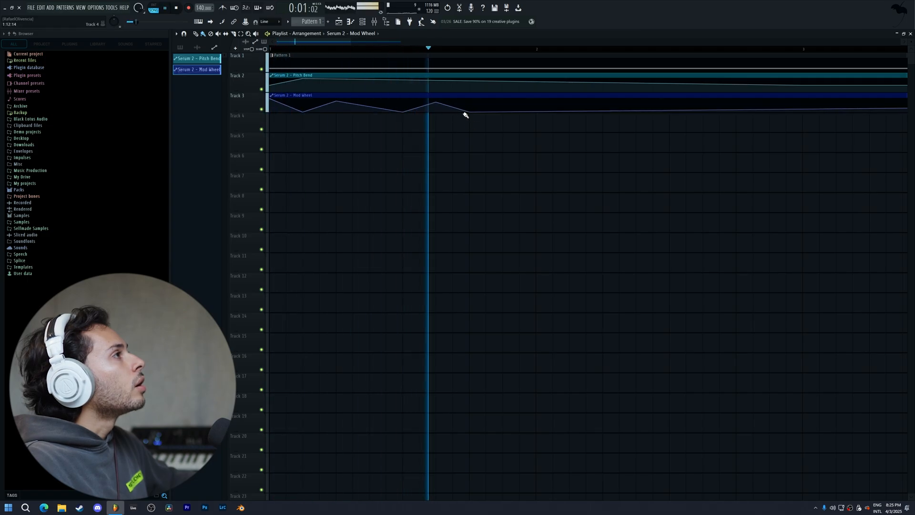
right_click(491, 102)
drag(491, 102, 504, 101)
right_click(536, 112)
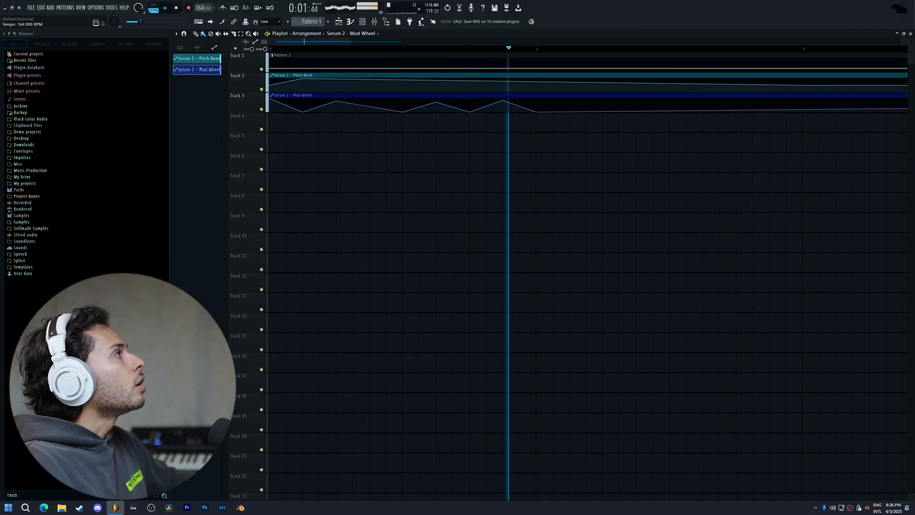
Raise the project tempo to 174 BPM and add a modulation wheel peak falling to zero early in bar 2
key(space)
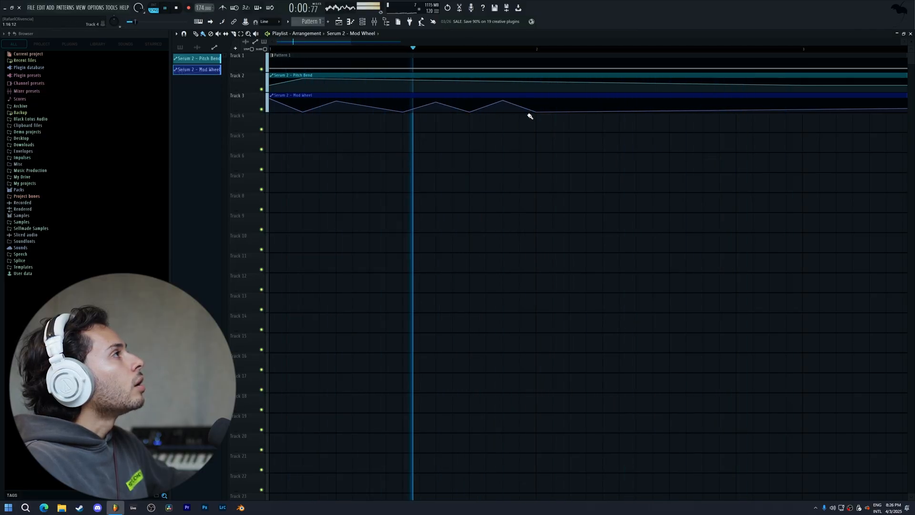
right_click(570, 104)
right_click(608, 112)
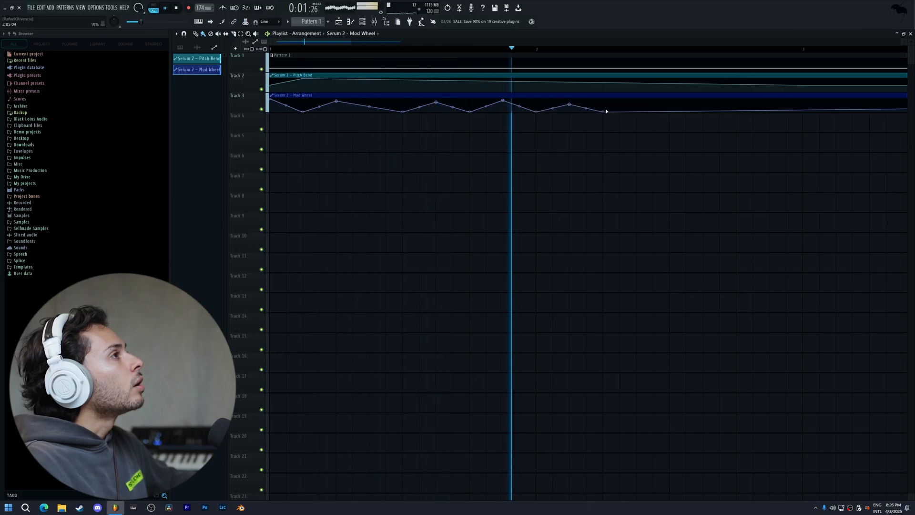
scroll(398, 50, down, 2)
drag(458, 103, 449, 102)
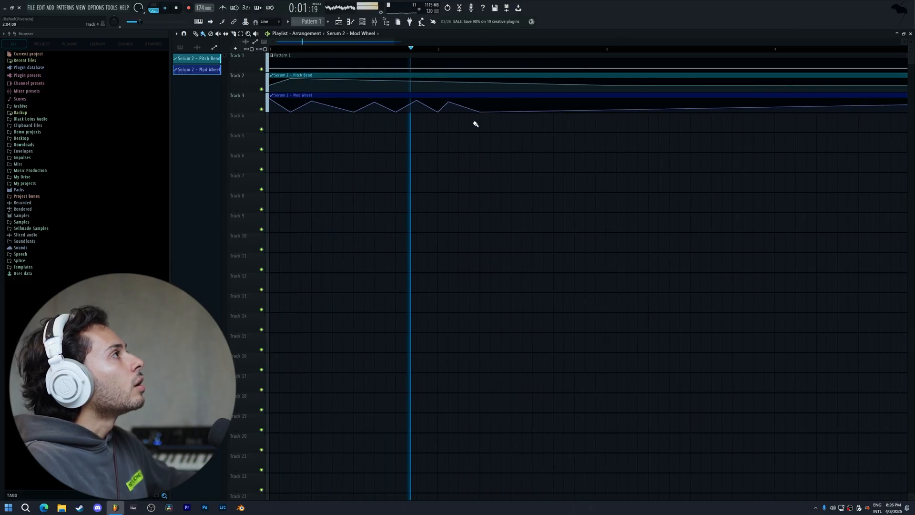
Add two further modulation wheel peaks in bar 2, ending at zero at bar 3, and audition the pattern
right_click(510, 103)
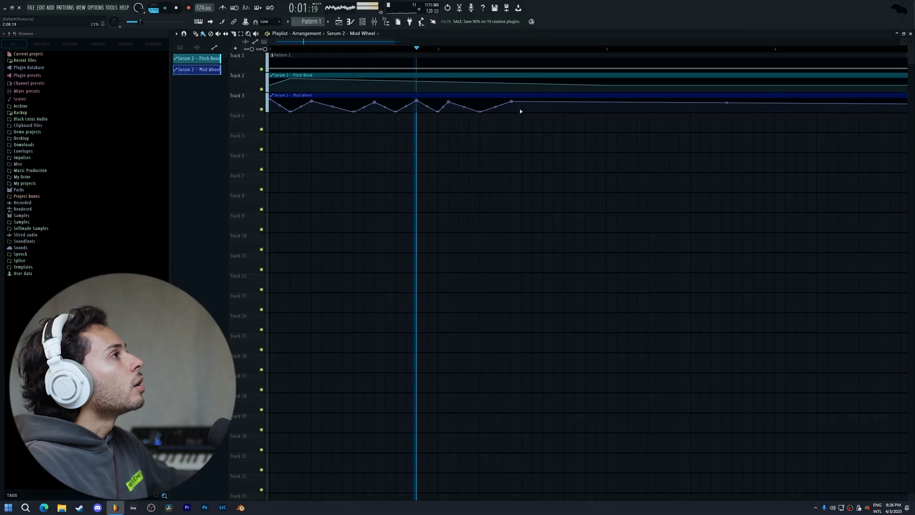
right_click(564, 103)
right_click(607, 112)
key(space)
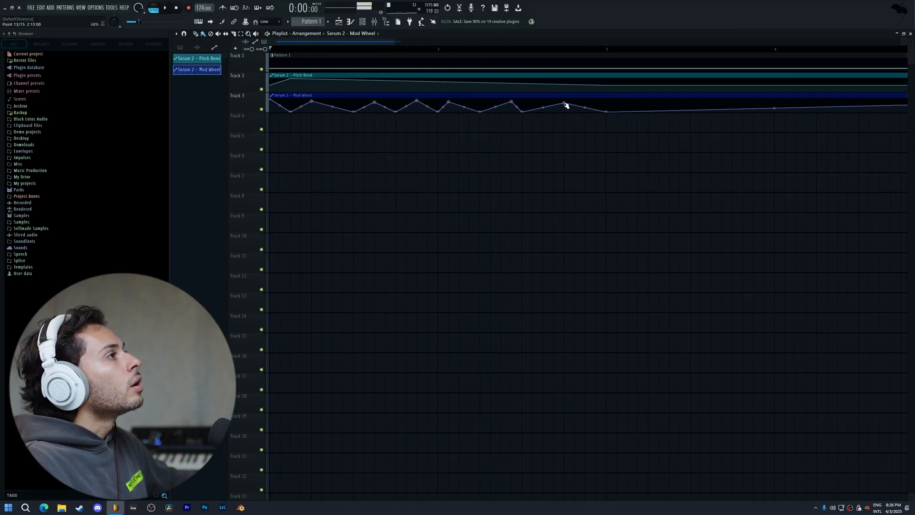
key(space)
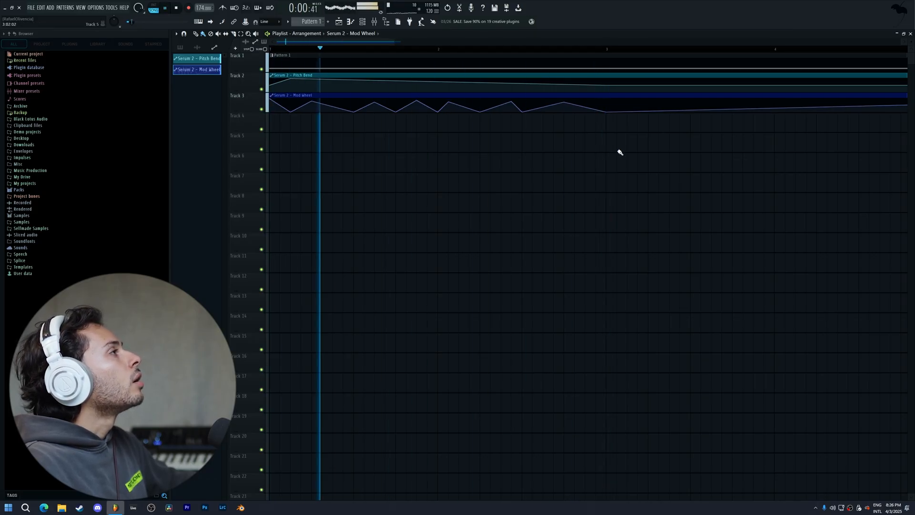
key(space)
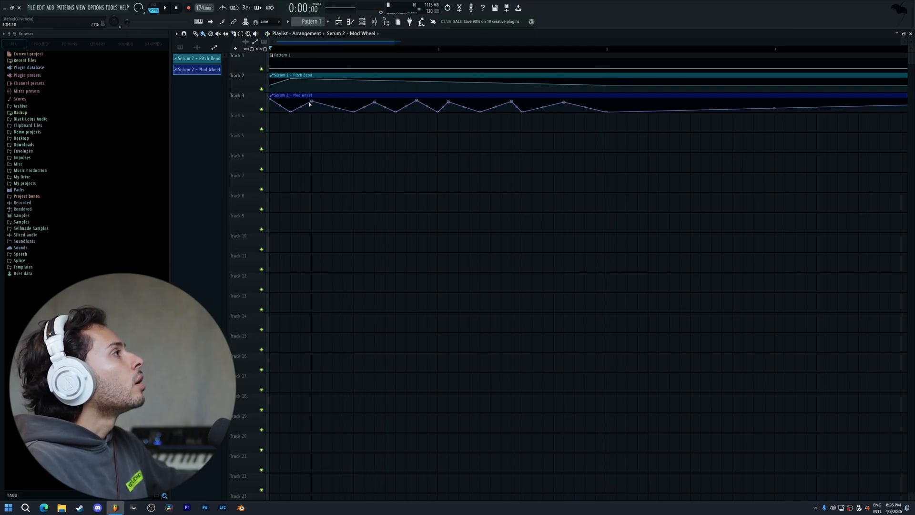
key(space)
key(space)
key(space)
key(space)
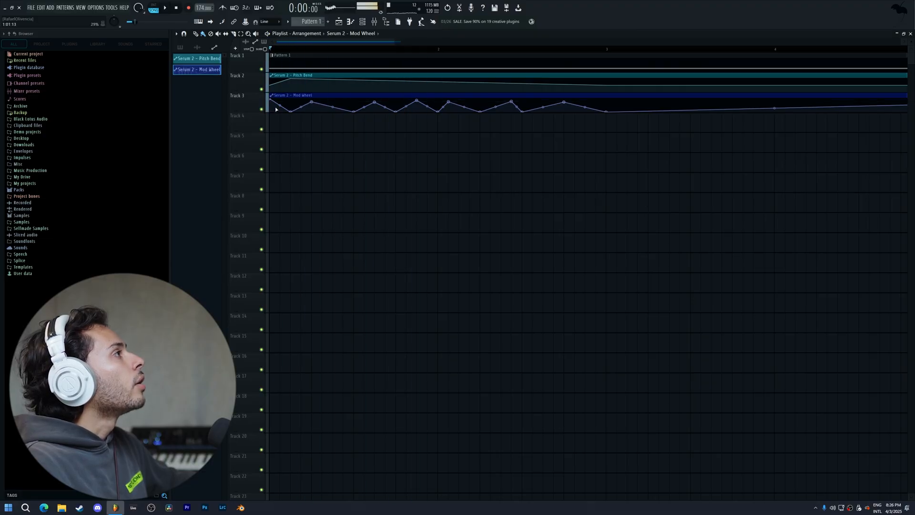
Bend the first falling segment of the modulation wheel automation into a rounded curve and audition it
key(space)
key(space)
key(space)
key(space)
key(space)
key(space)
key(space)
key(space)
key(space)
key(space)
key(space)
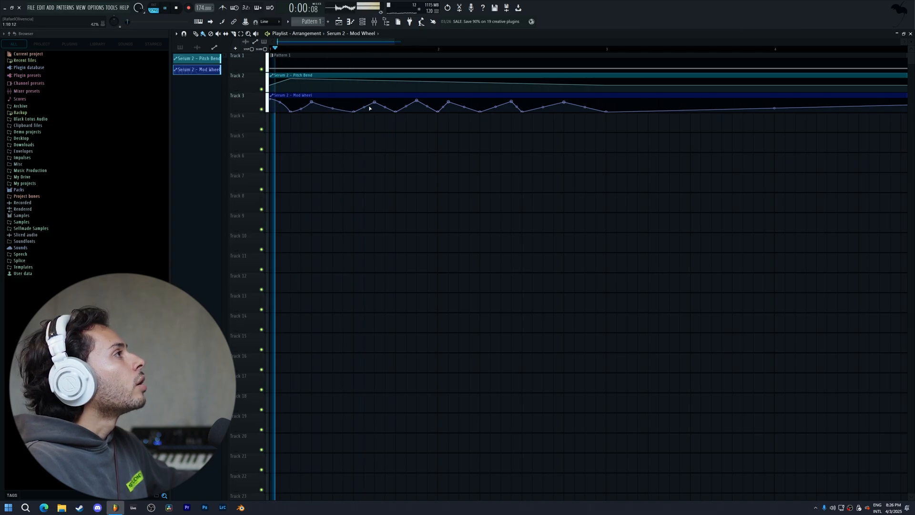
Round the modulation wheel automation segments around the third and fourth peaks in bar 1 while auditioning
key(space)
key(space)
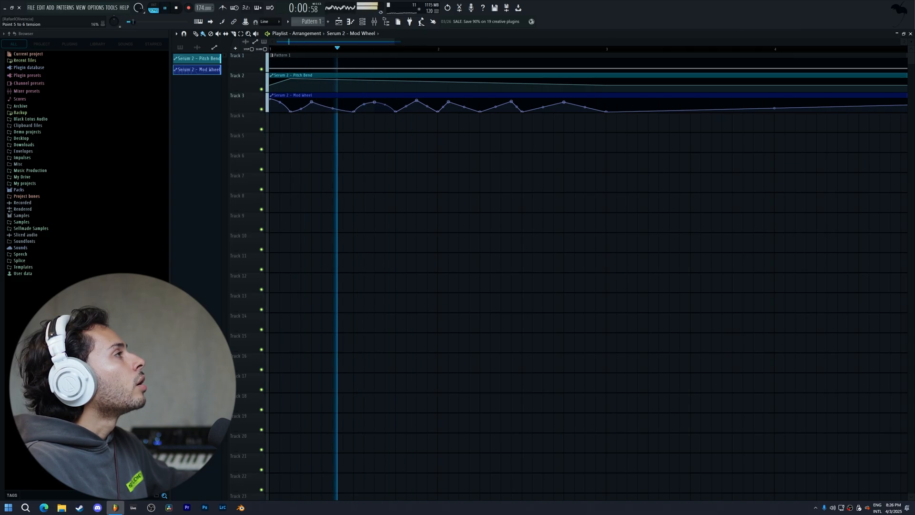
key(space)
key(space)
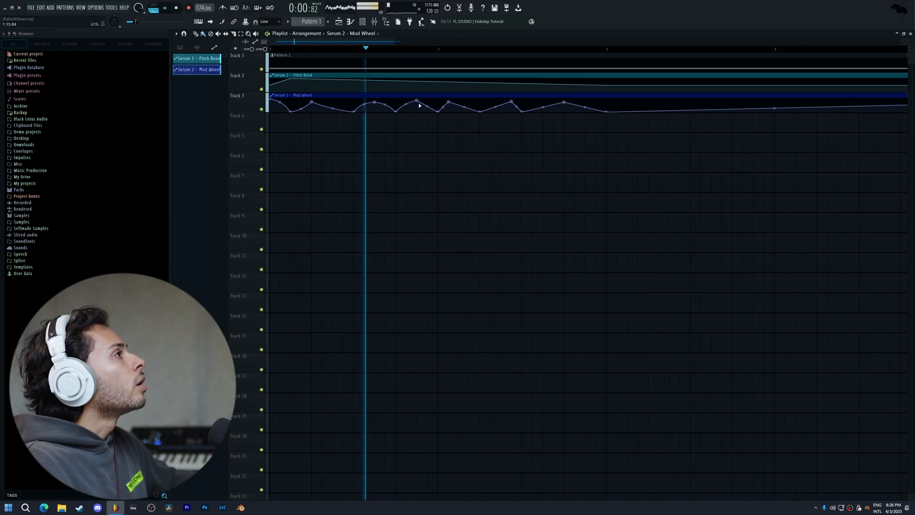
key(space)
key(space)
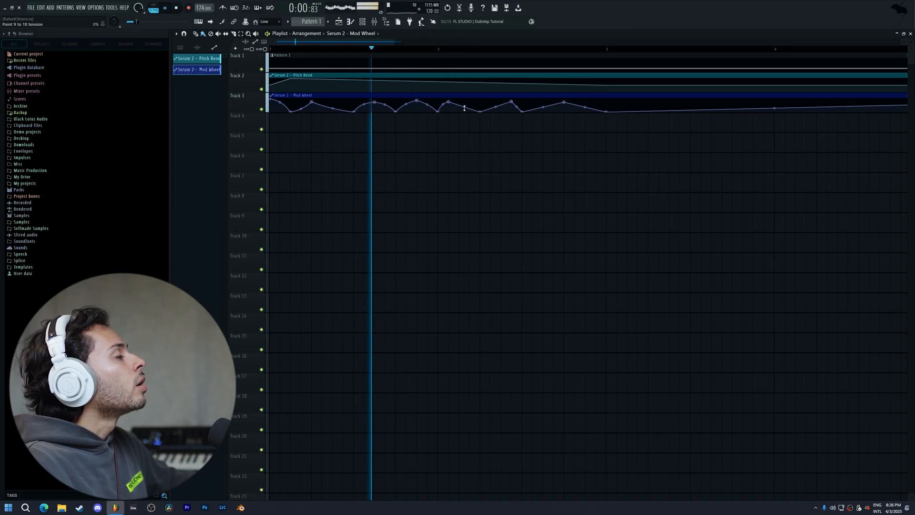
Round the remaining modulation wheel automation segments in bar 2 and audition the full curve
key(space)
key(space)
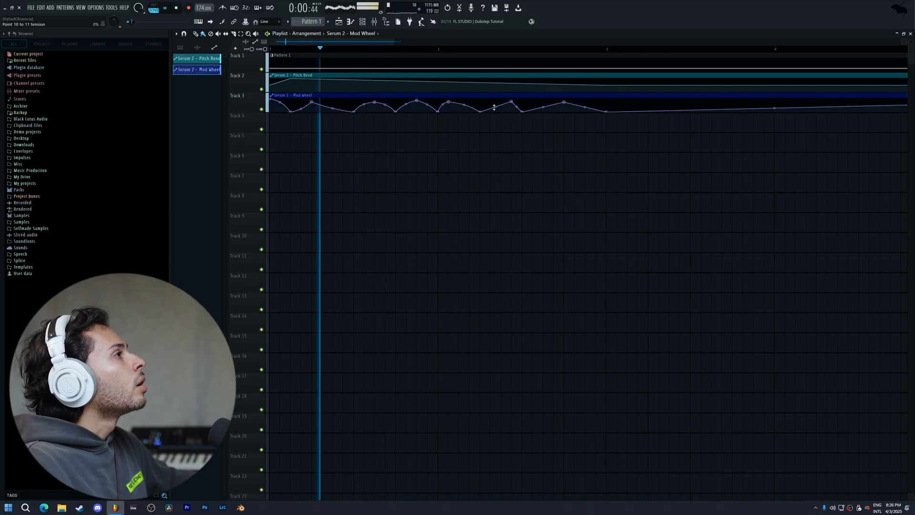
key(space)
key(space)
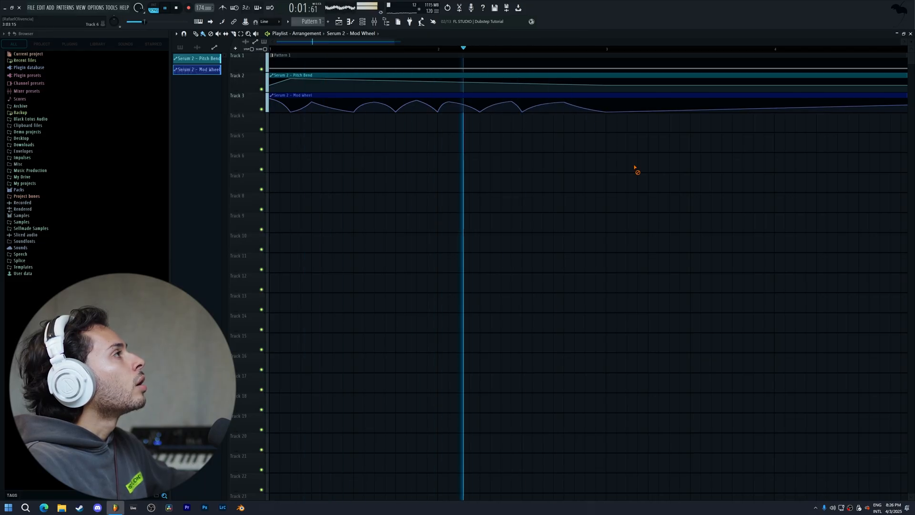
key(space)
key(space)
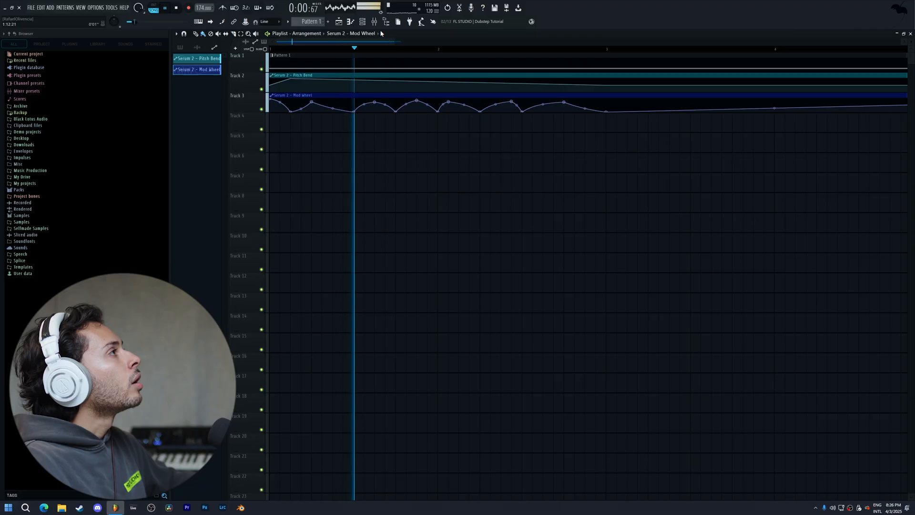
Open Serum 2 and assign Macro 1 to oscillator A's second warp with a 25% modulation amount
click(363, 22)
click(280, 91)
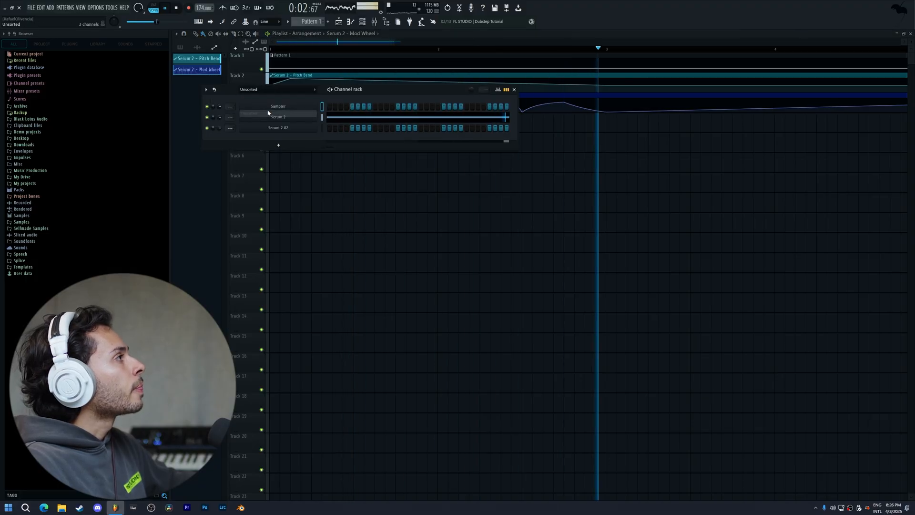
click(281, 118)
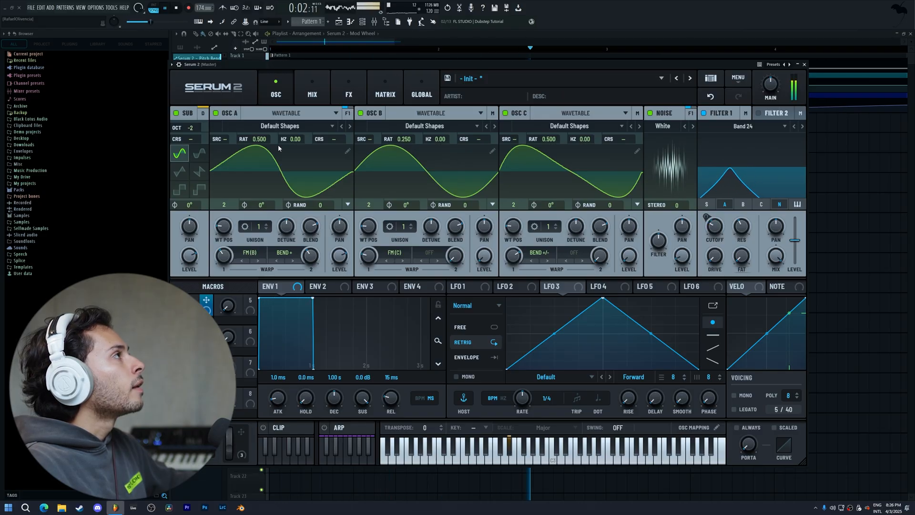
key(space)
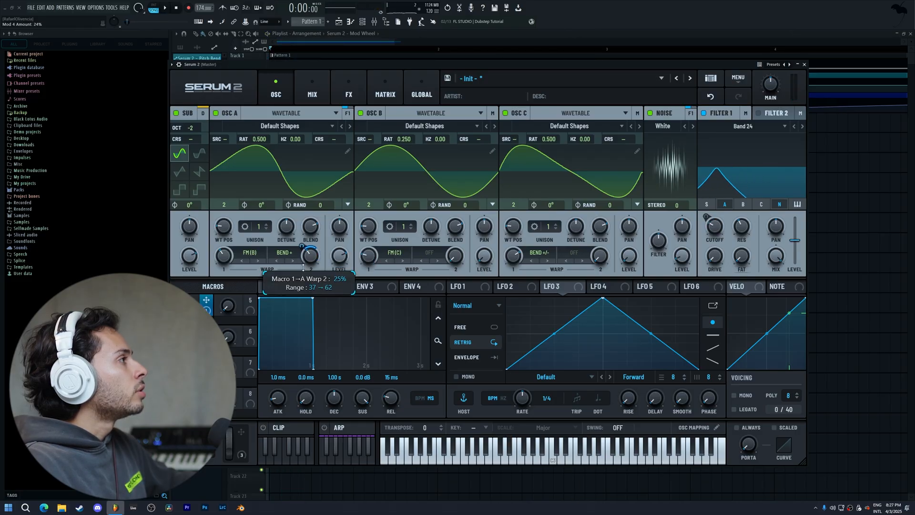
key(space)
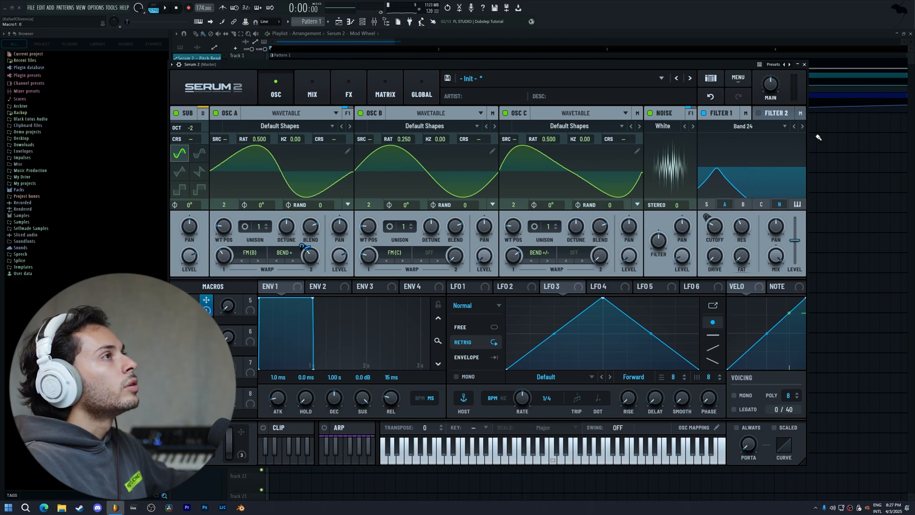
Close Serum 2 and create an automation clip for its Macro 1 on Track 4
click(805, 66)
click(246, 22)
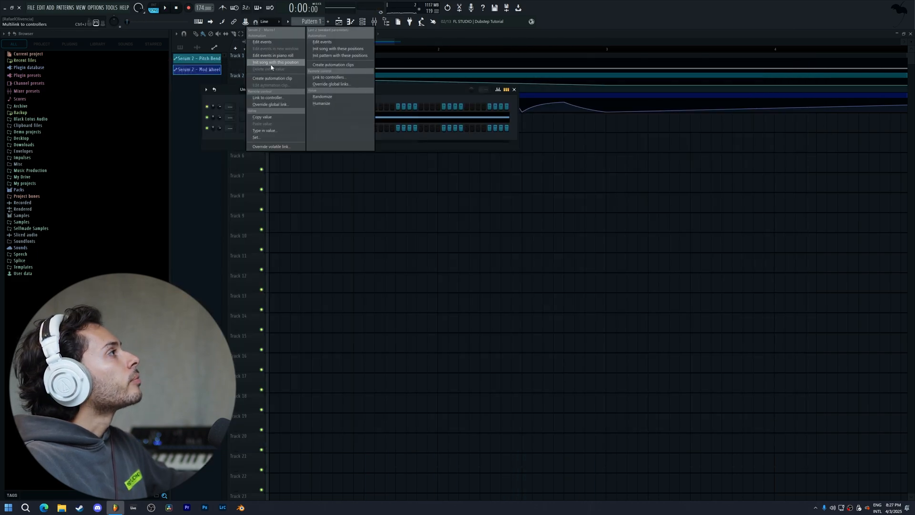
click(276, 80)
Shape the Macro 1 automation to rise from zero to a peak at bar 3 and fall back, and play it
drag(272, 131, 270, 95)
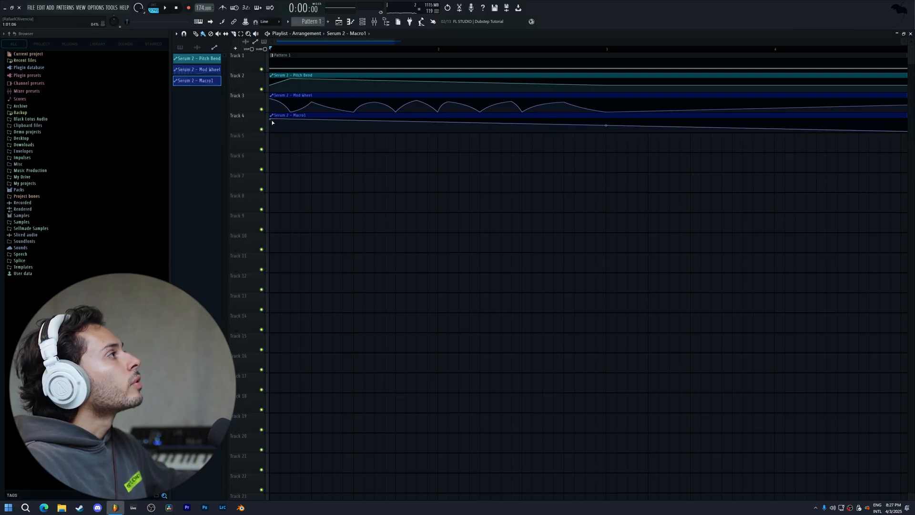
drag(273, 120, 272, 132)
key(space)
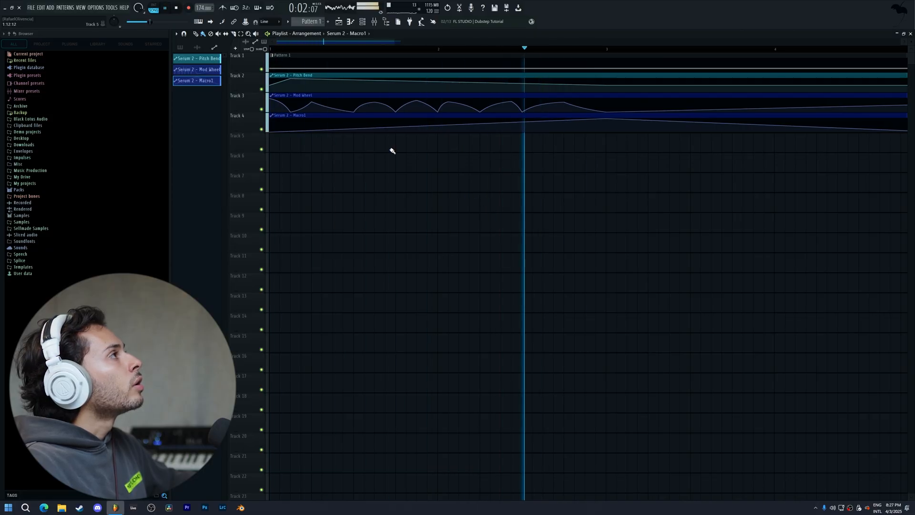
Audition the bass and review Serum 2's oscillator settings and effects chain
click(363, 22)
click(276, 90)
click(272, 113)
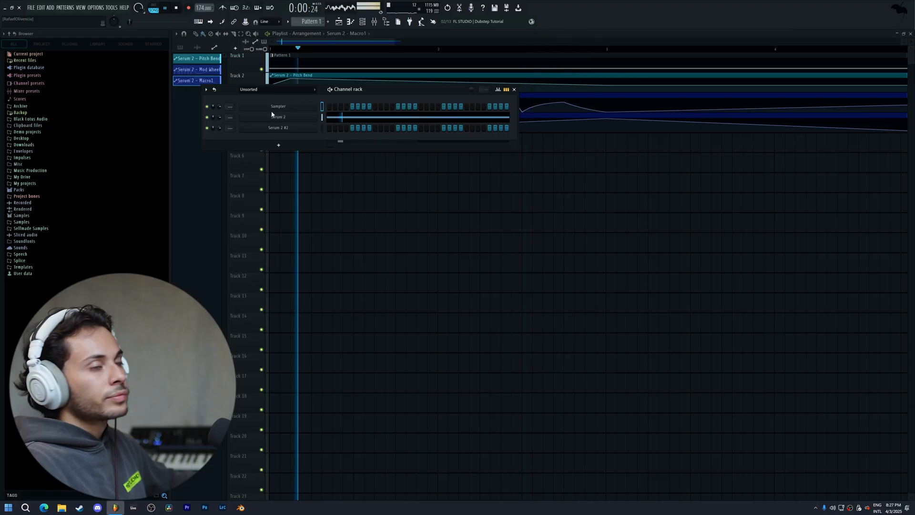
key(space)
click(279, 117)
key(space)
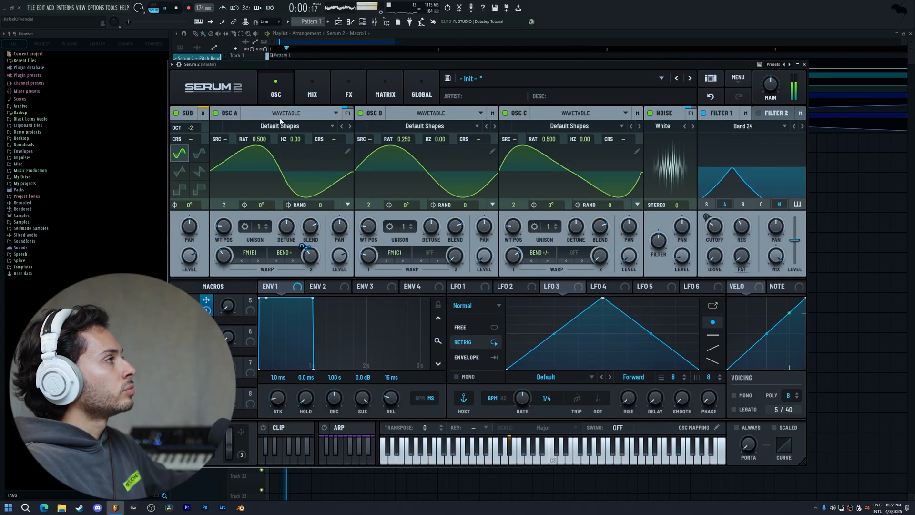
click(345, 93)
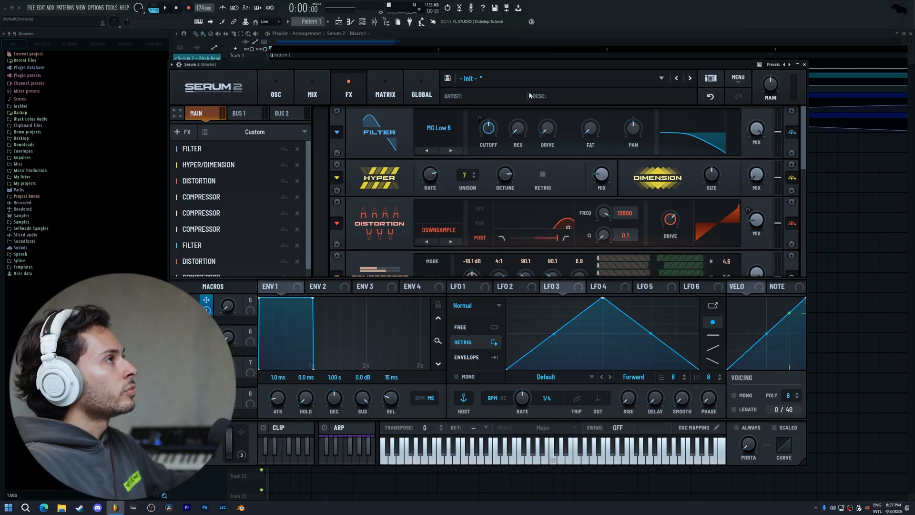
click(805, 65)
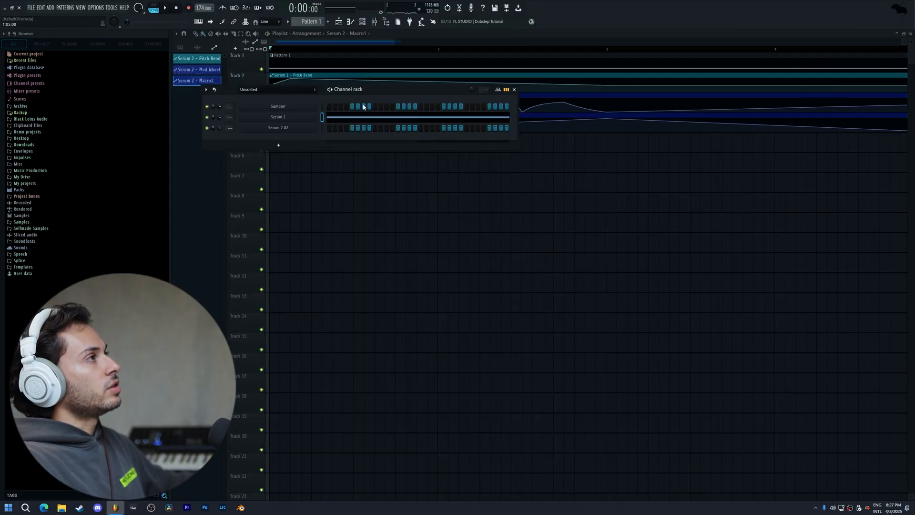
click(310, 120)
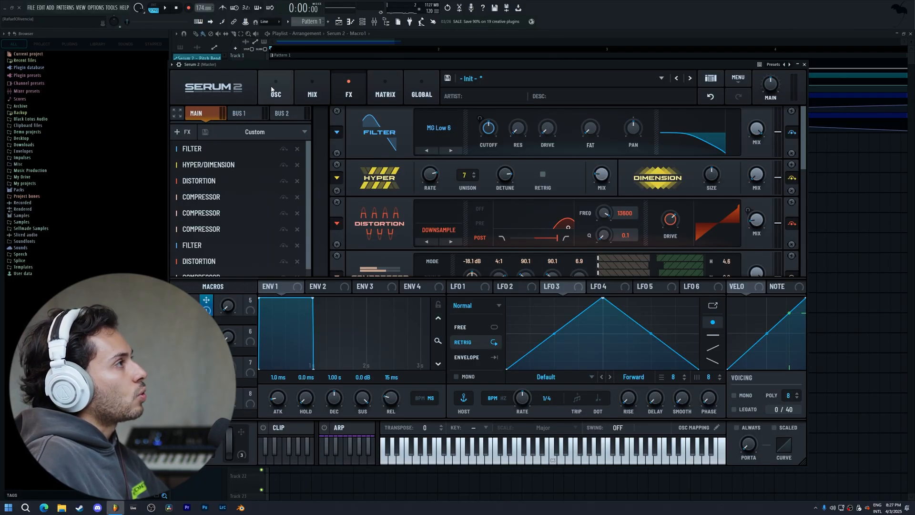
scroll(225, 247, down, 1)
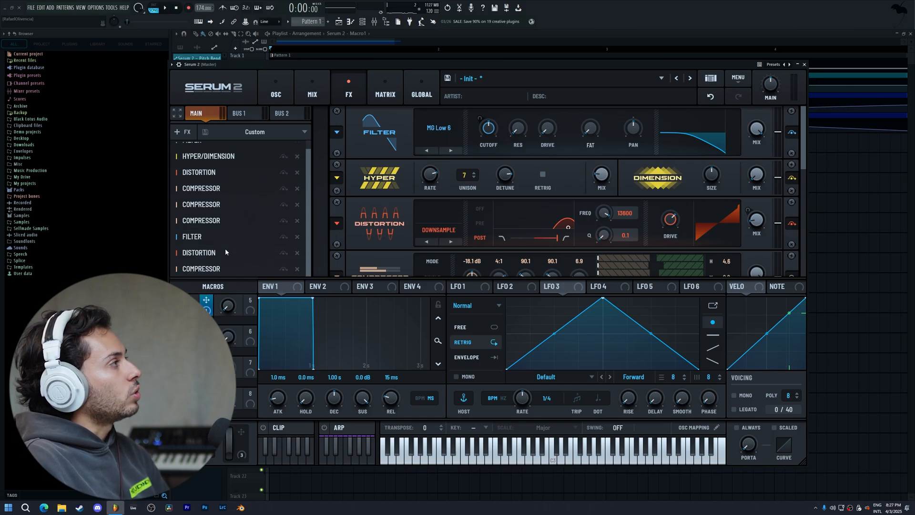
Set the type of the phaser filter after the compressors to Phs 36- in the effects chain while auditioning the bass
click(222, 238)
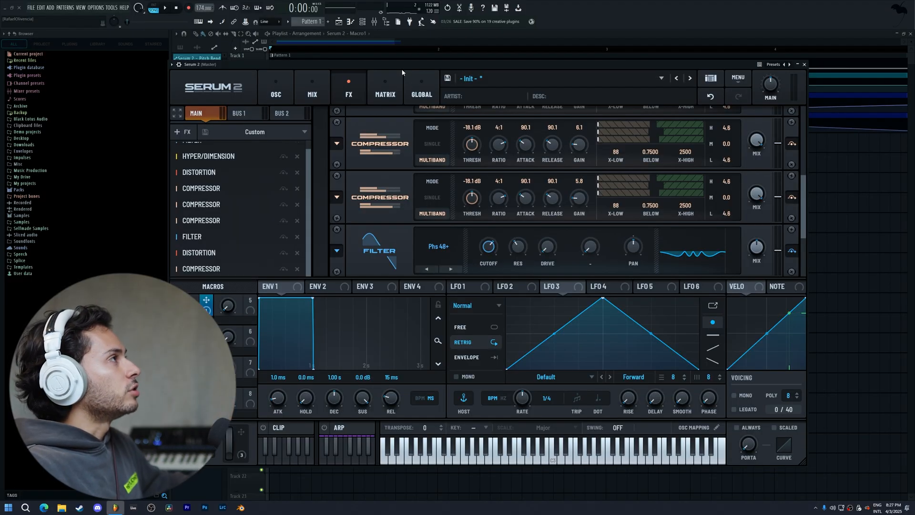
key(space)
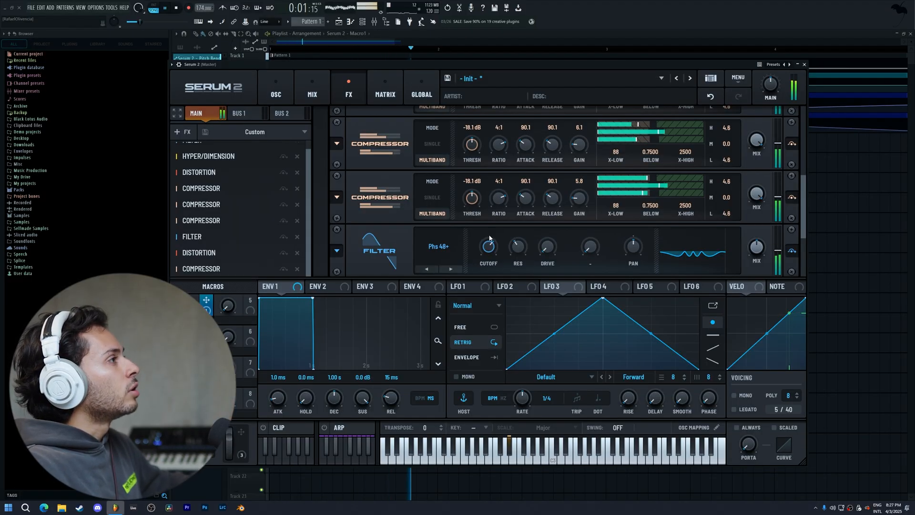
click(433, 268)
click(450, 269)
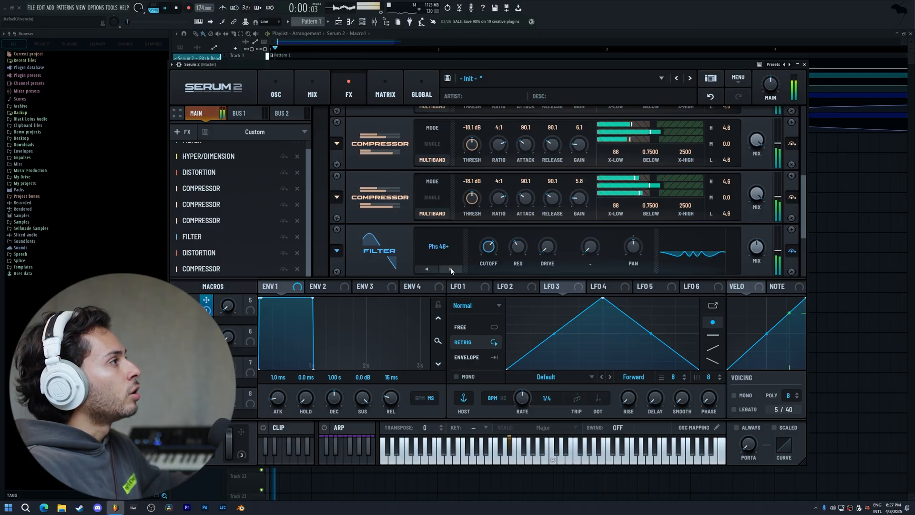
click(451, 269)
click(451, 269)
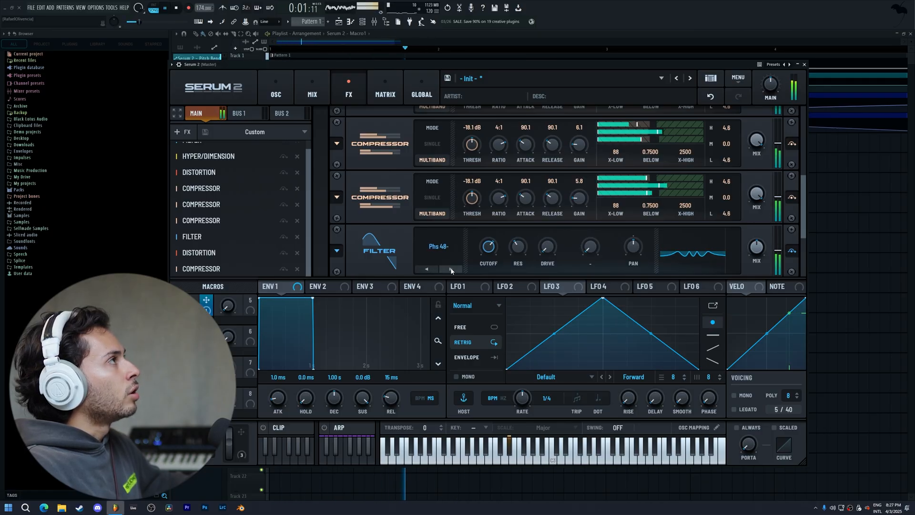
key(space)
click(432, 269)
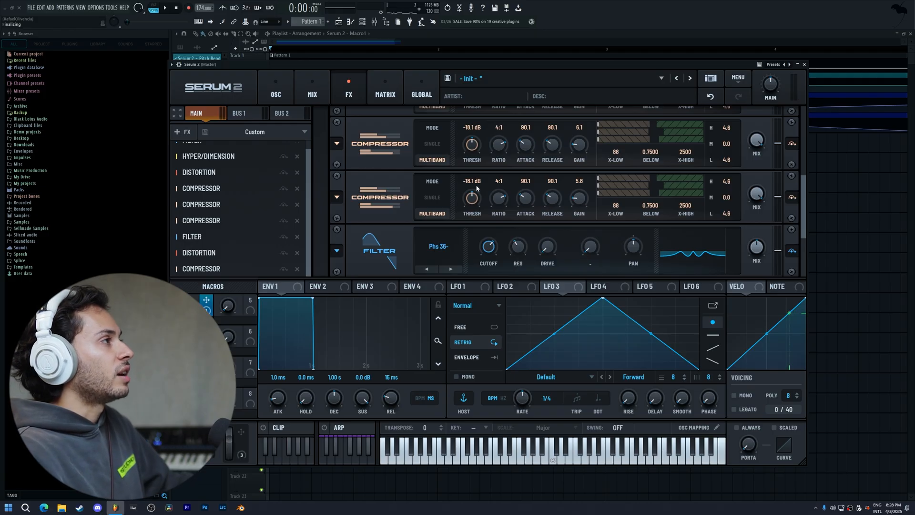
Audition the bass with the mixer levels in view and switch the sub oscillator's waveform to triangle
key(space)
click(276, 90)
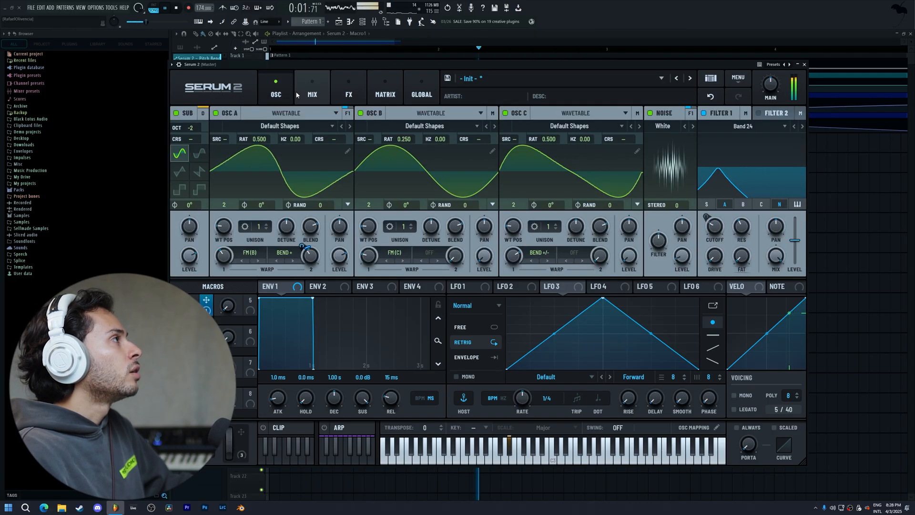
click(297, 94)
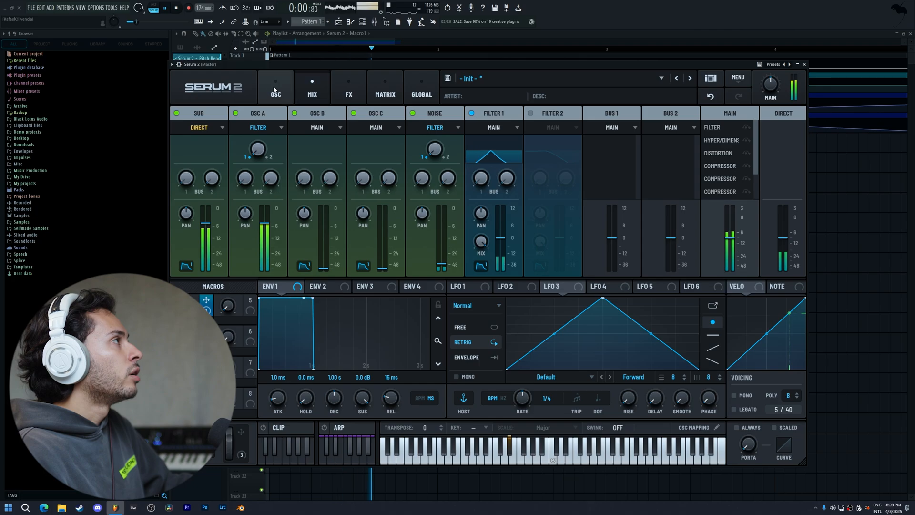
click(275, 91)
key(space)
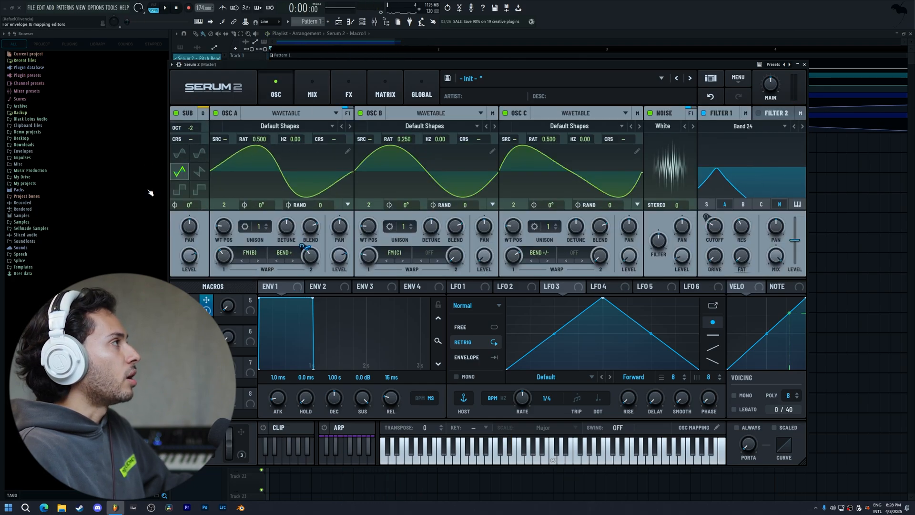
Play back the bass several times with the main effects chain in view
key(space)
click(347, 87)
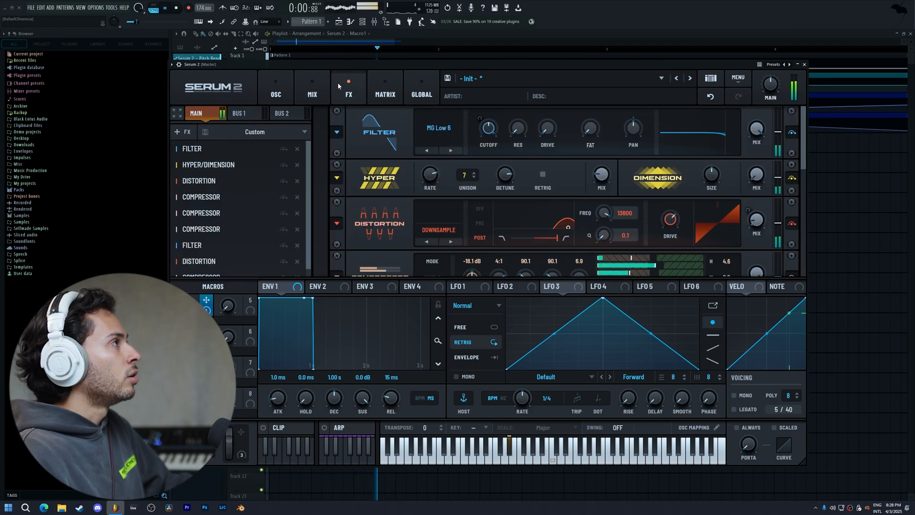
key(space)
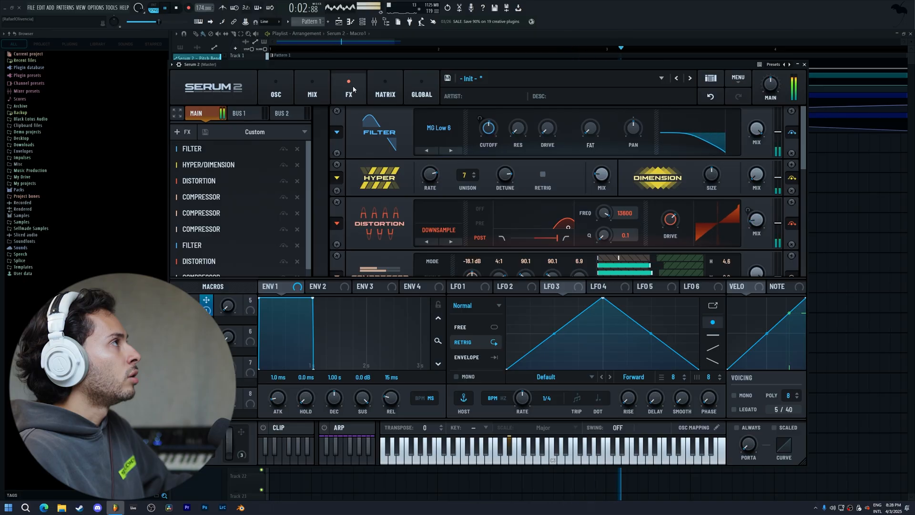
key(space)
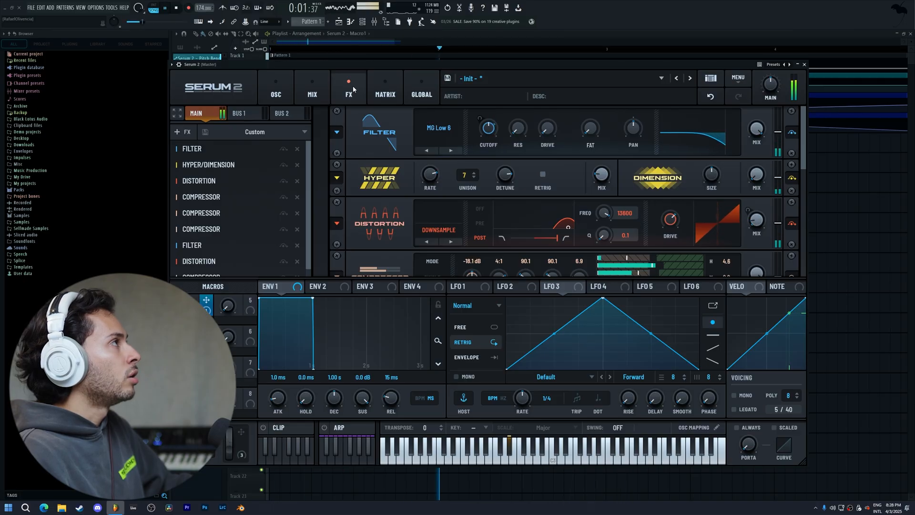
key(space)
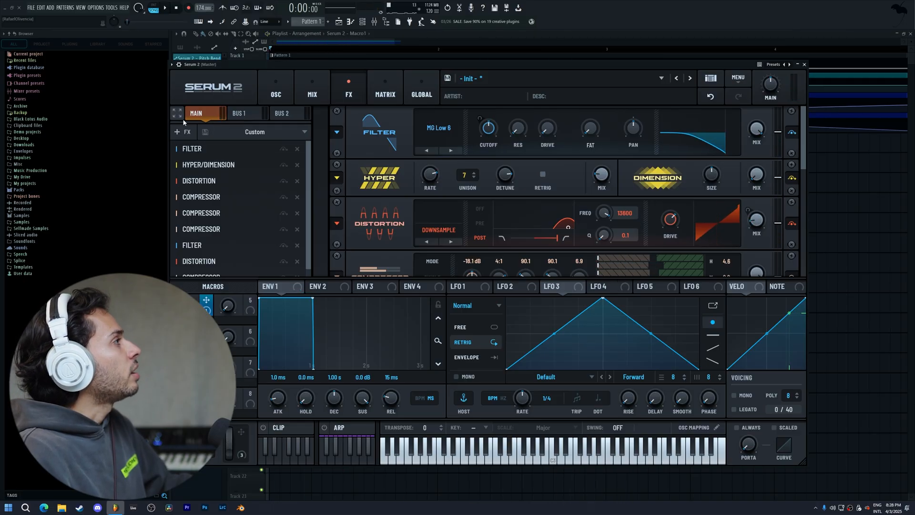
Add an Equalizer to the main effects chain and place it between the second filter and the tube distortion
click(188, 131)
click(202, 193)
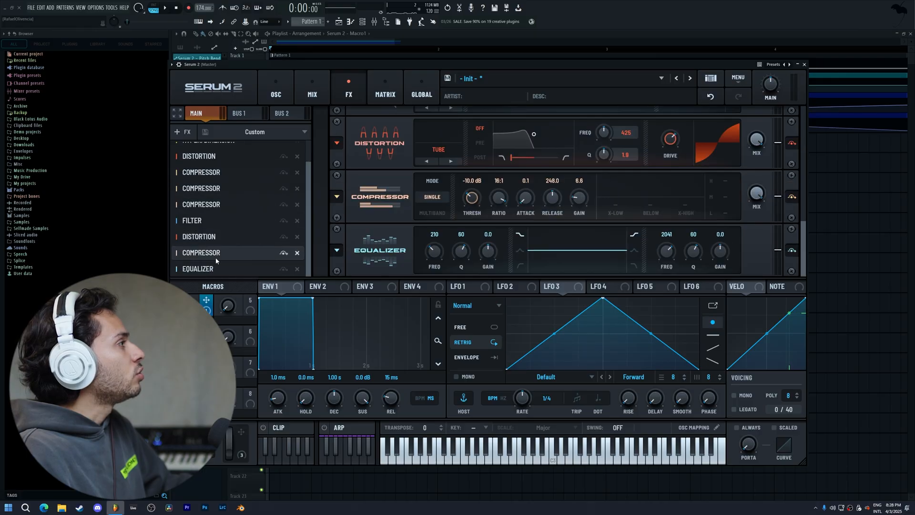
drag(214, 265, 266, 240)
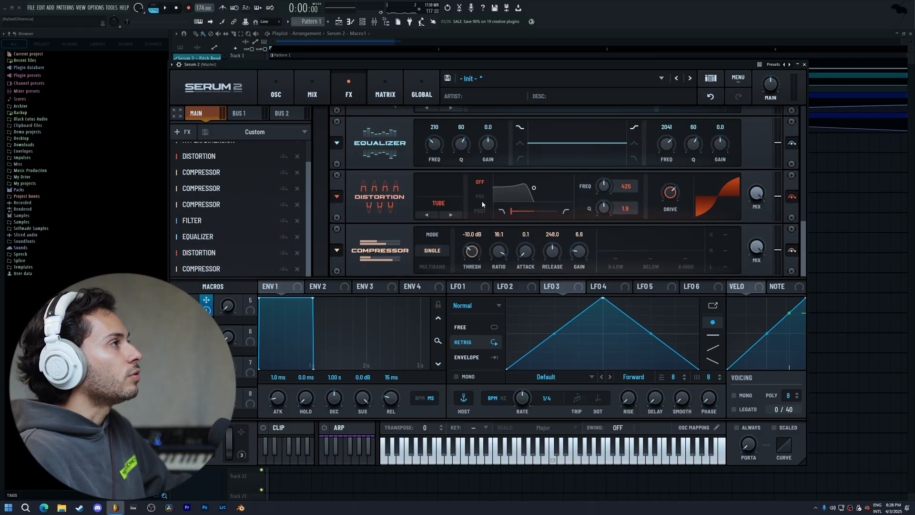
Set the equalizer gains to 4.8 (low) and -5.3 (high), and assign the mod wheel to their frequencies at 18% and -18%
drag(487, 145, 488, 134)
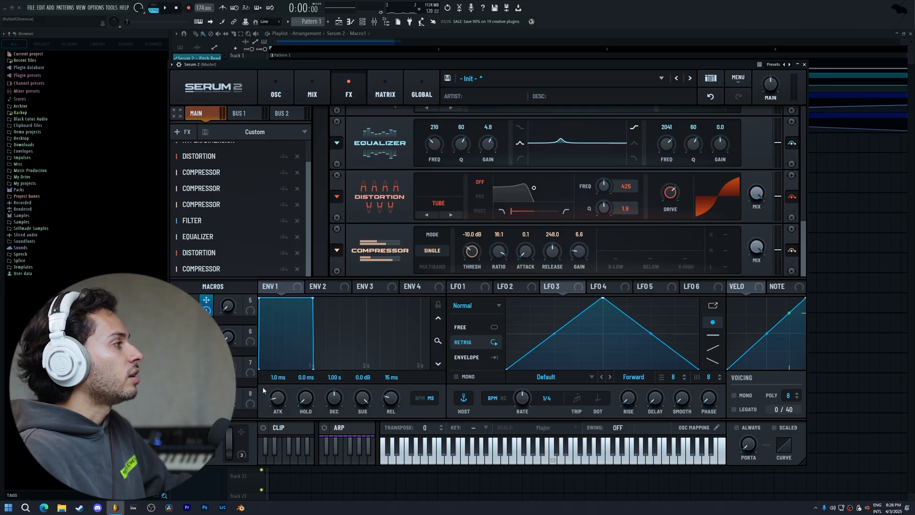
drag(242, 433, 434, 143)
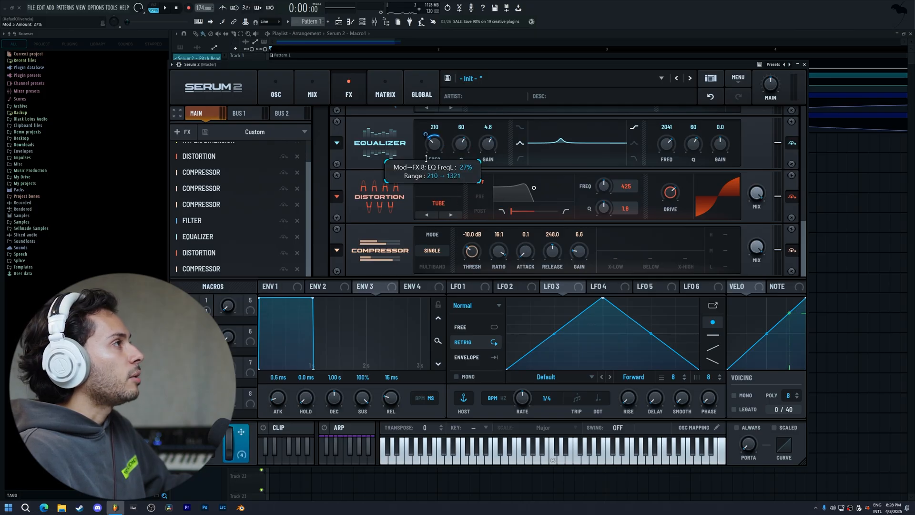
drag(720, 143, 711, 166)
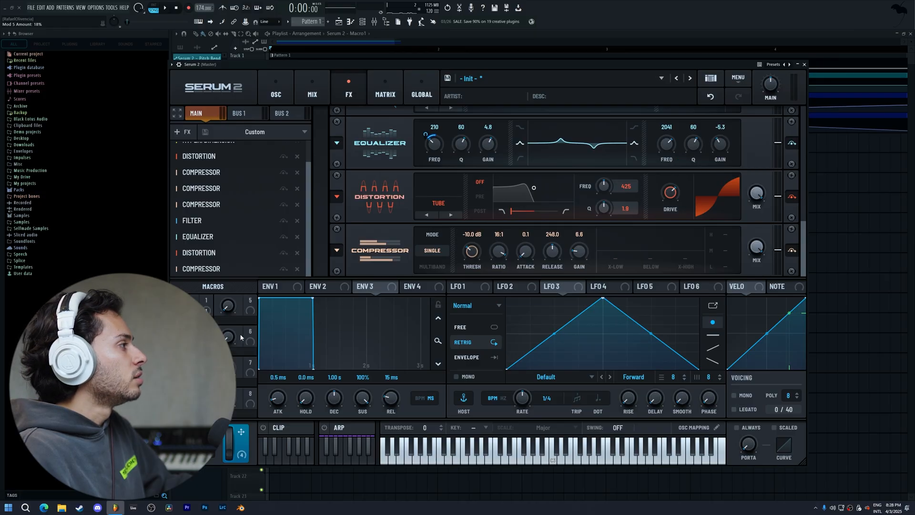
drag(247, 429, 661, 166)
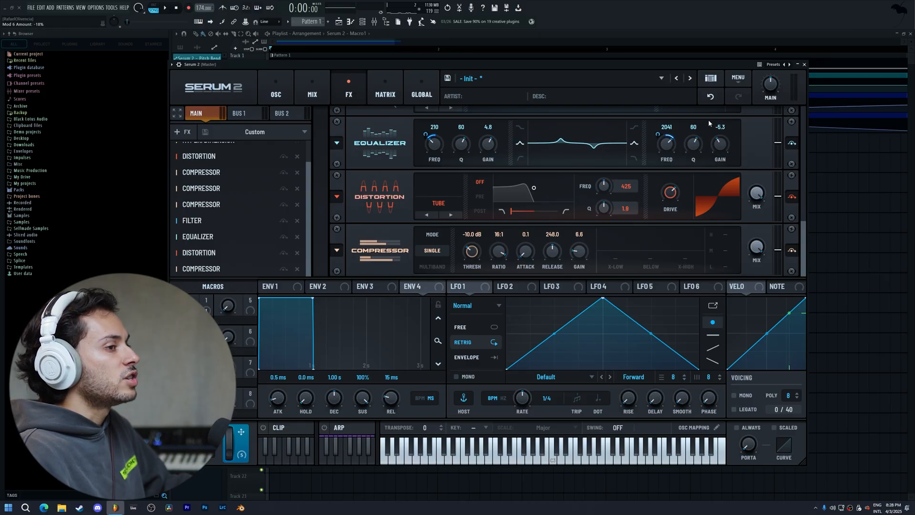
Audition the bass, comparing the sound with the equalizer bypassed and enabled
drag(608, 63, 604, 64)
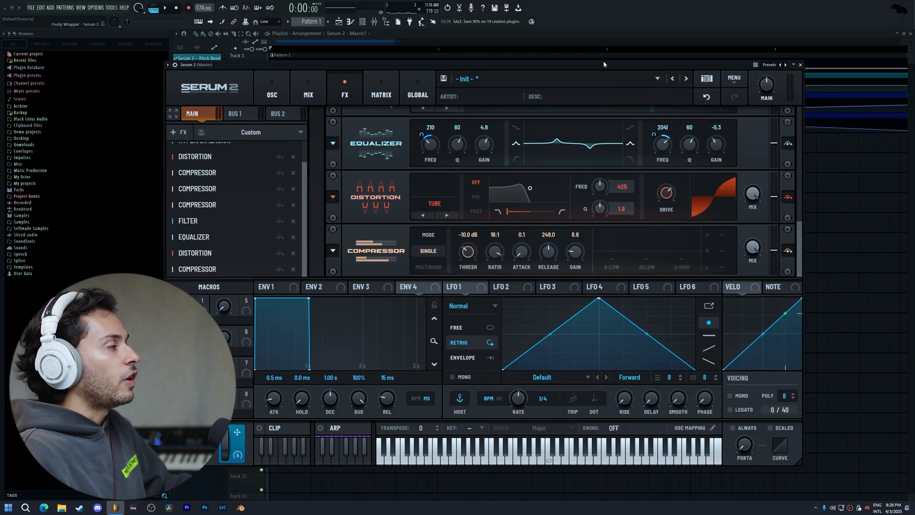
key(space)
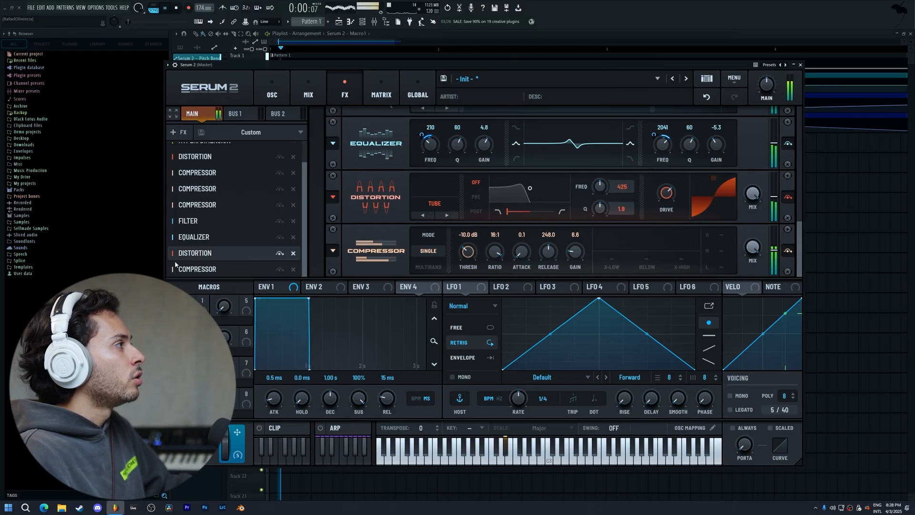
click(279, 238)
click(280, 238)
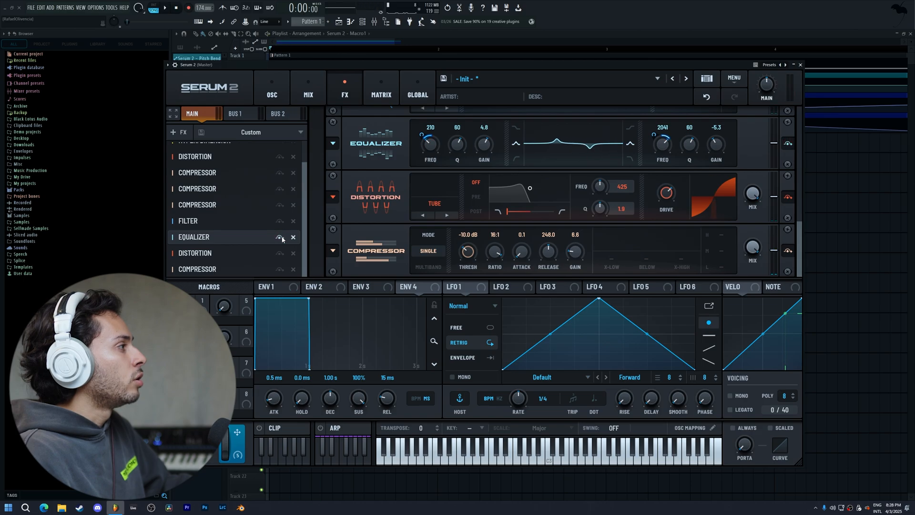
key(space)
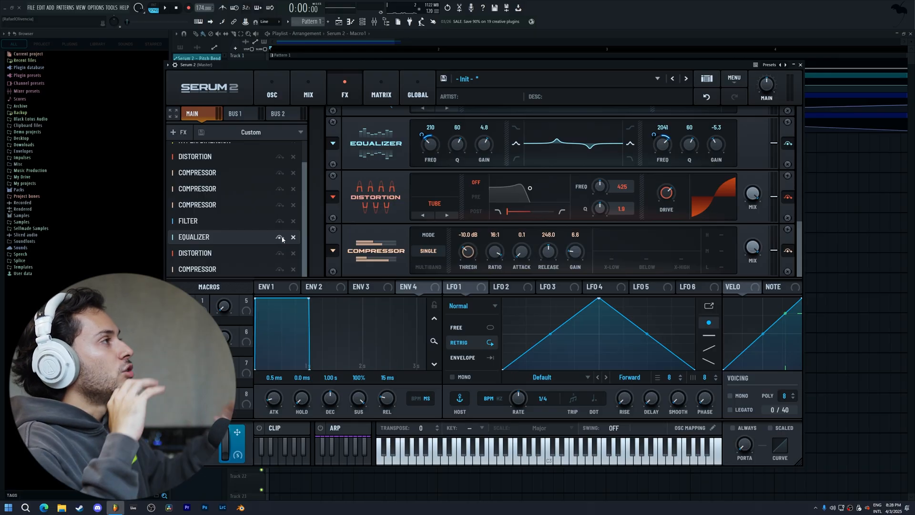
drag(433, 68, 442, 74)
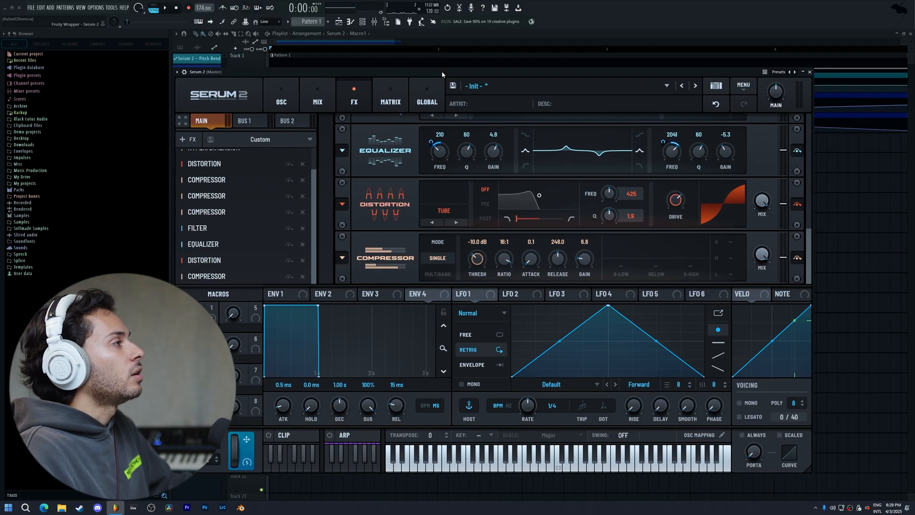
key(space)
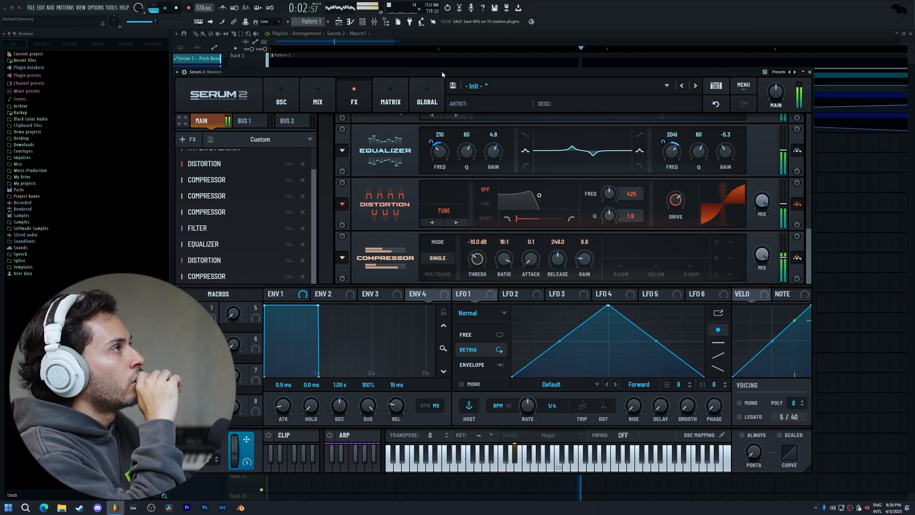
key(space)
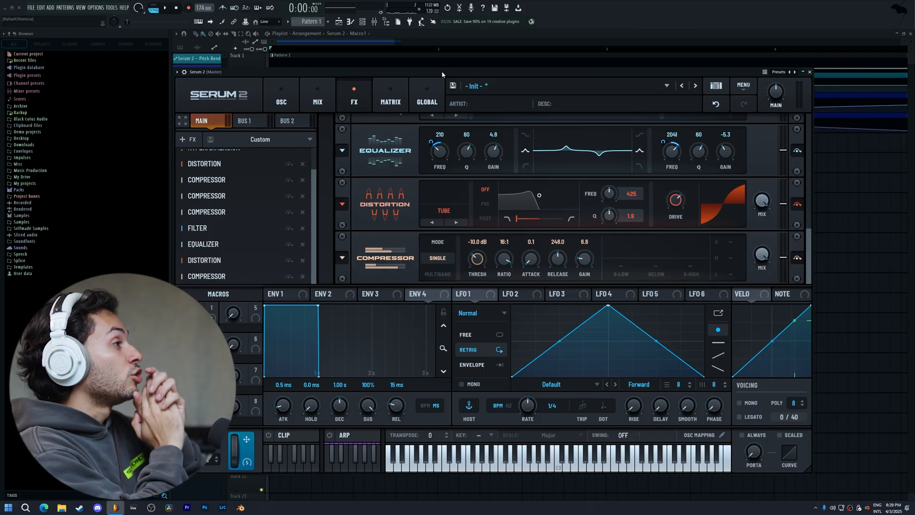
Play the bass with Serum 2's oscillators in view, and close Serum 2 and the channel rack to show the playlist
click(280, 98)
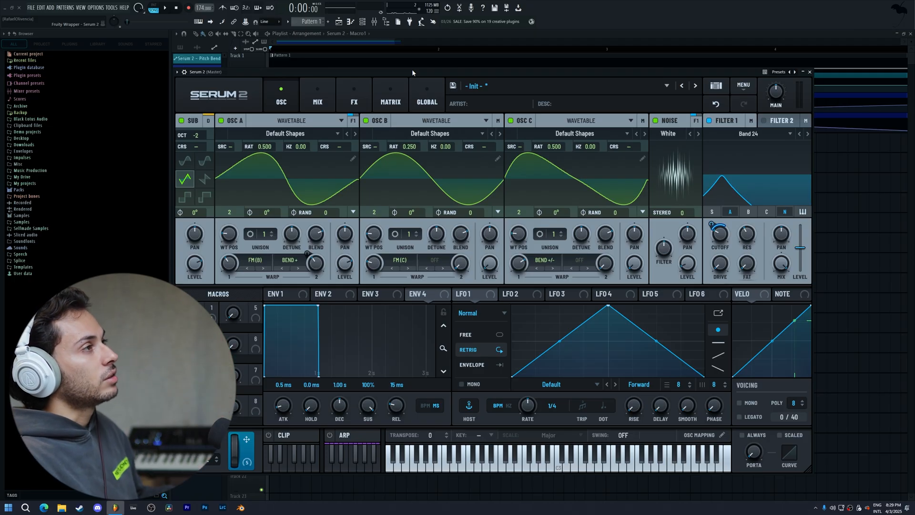
key(space)
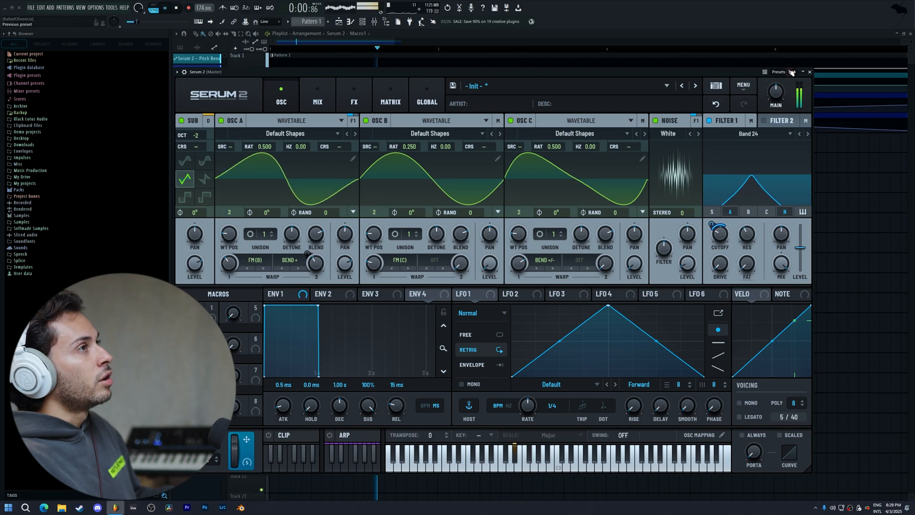
click(809, 72)
key(space)
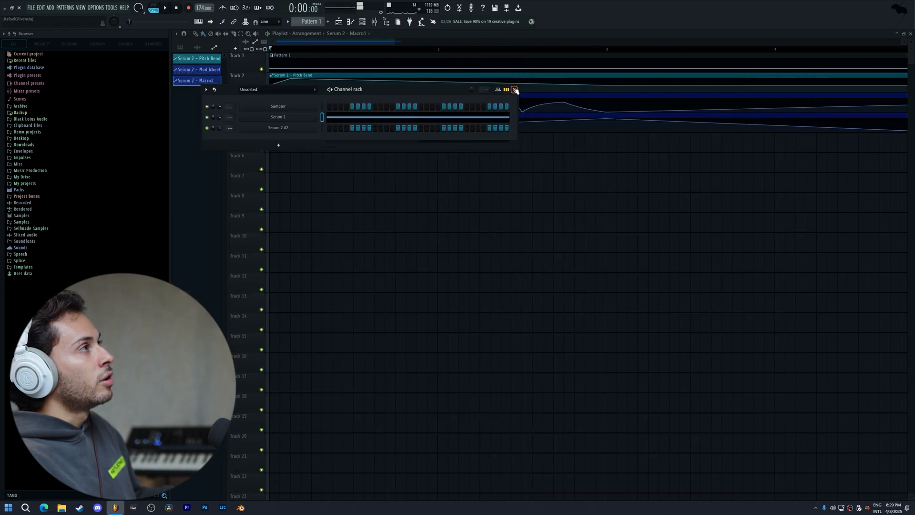
key(F6)
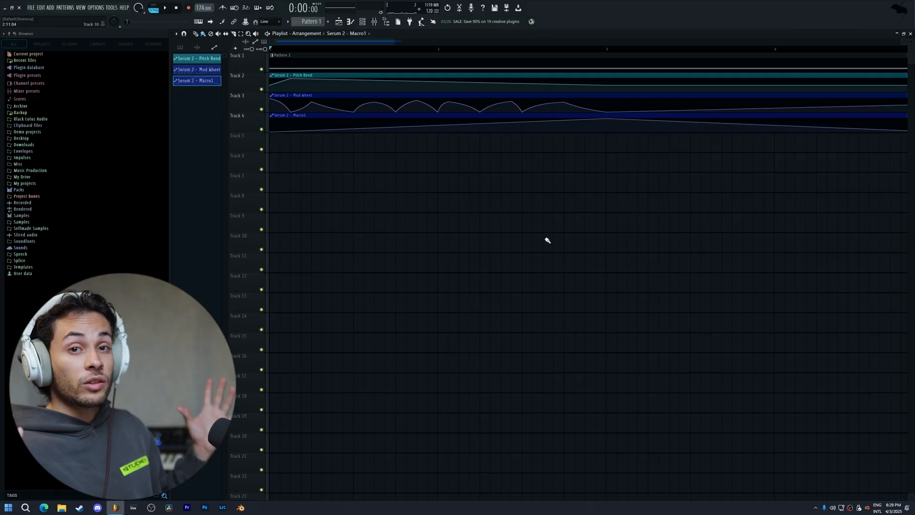